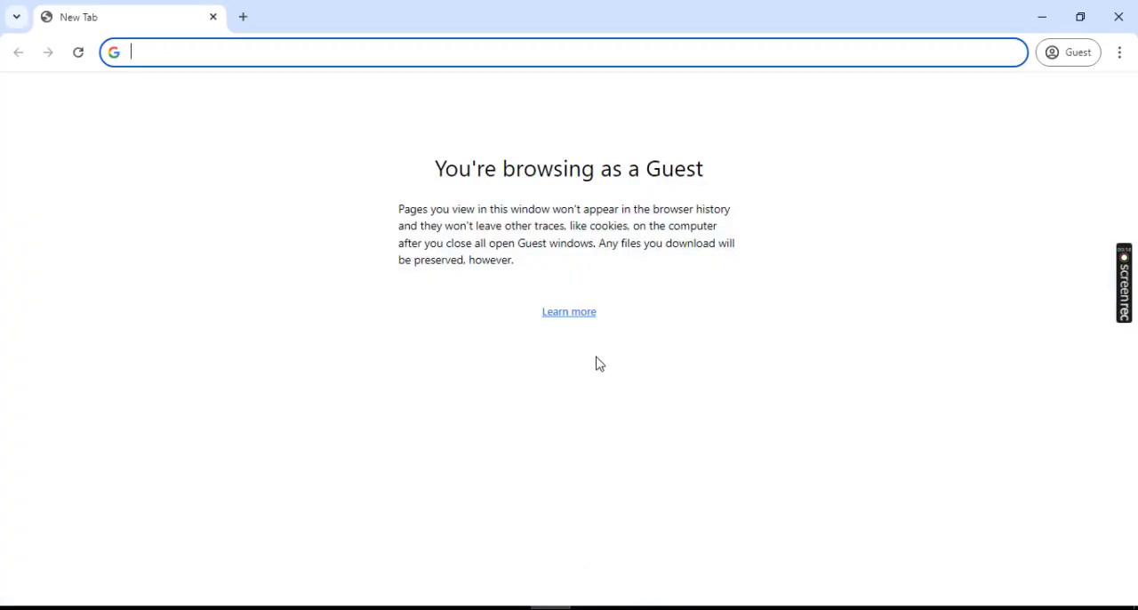
- Search Google for Pinterest, open the official pinterest.com site, and bring up its sign-up form
type("Pinterest")
key("Return")
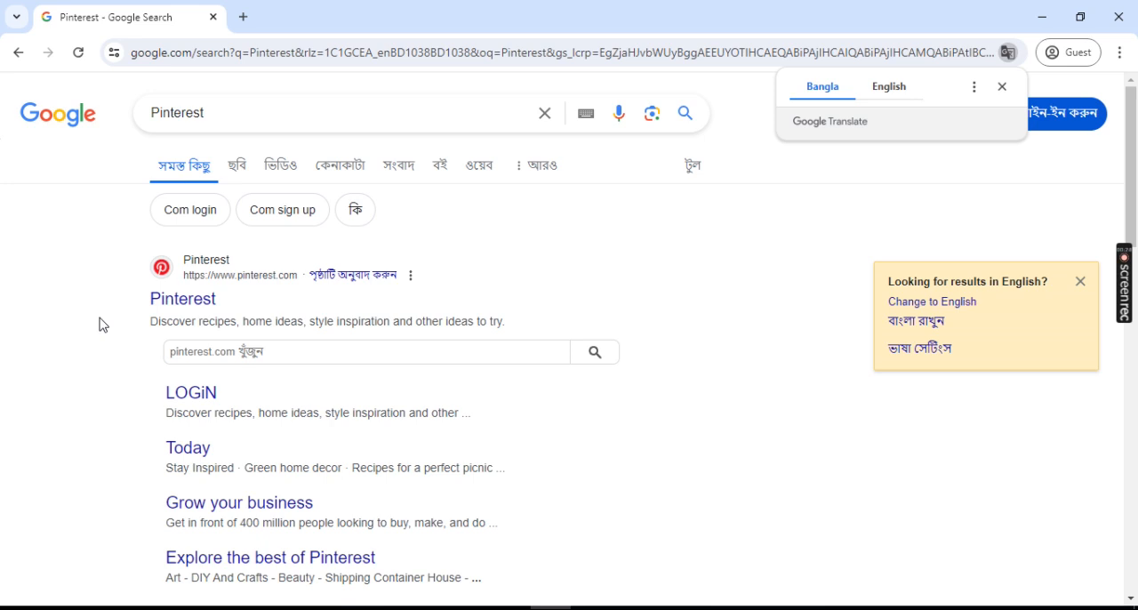
left_click(183, 303)
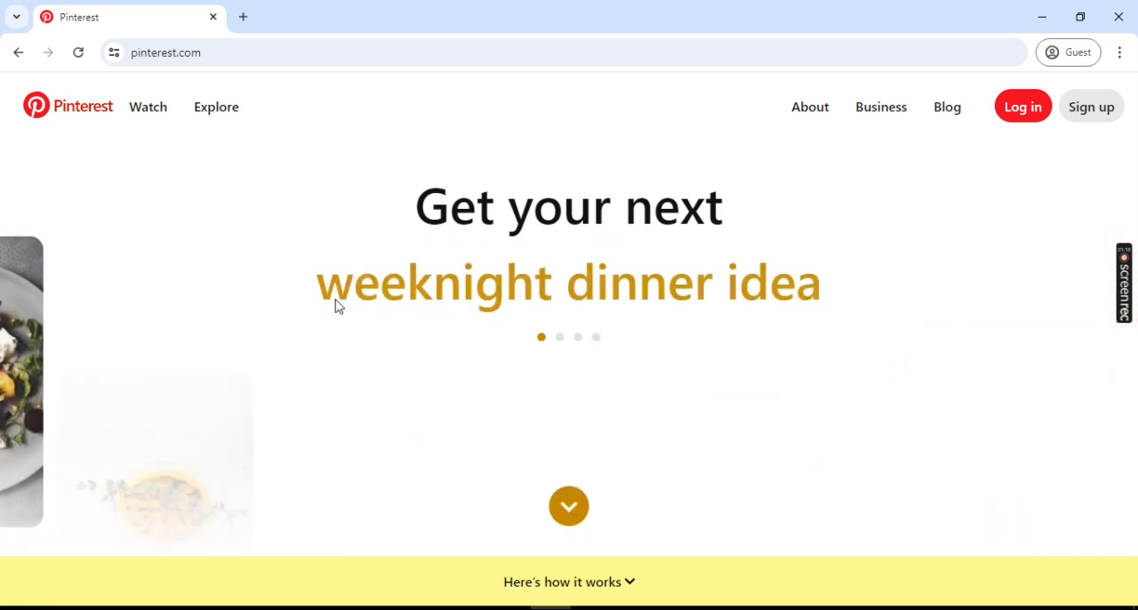
left_click(1089, 108)
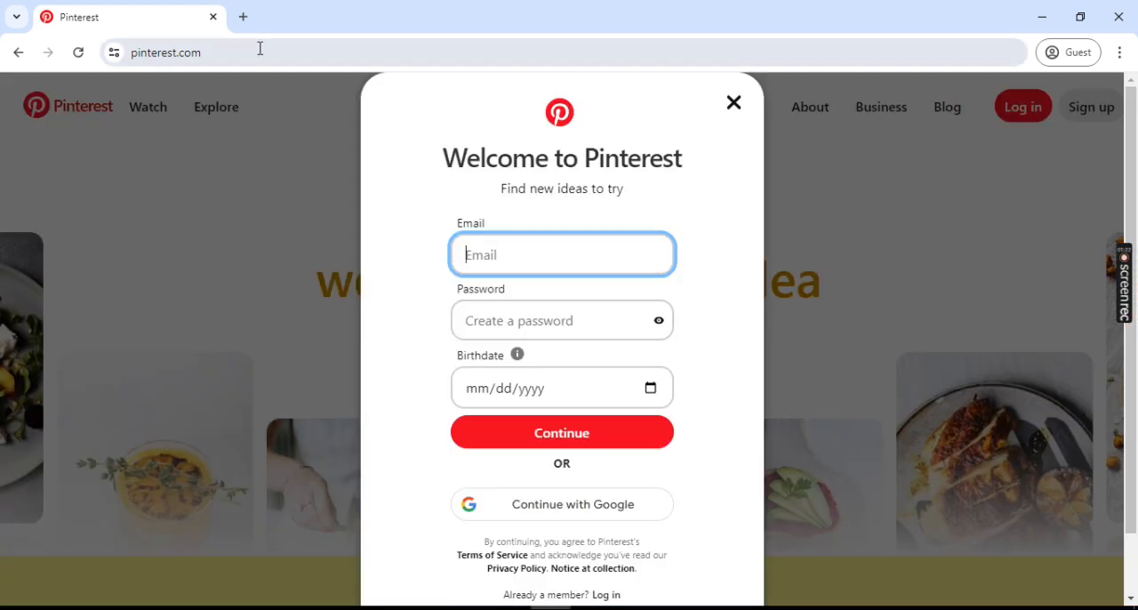
- Open tempmailo.com in a new browser tab to get a temporary email address
left_click(242, 17)
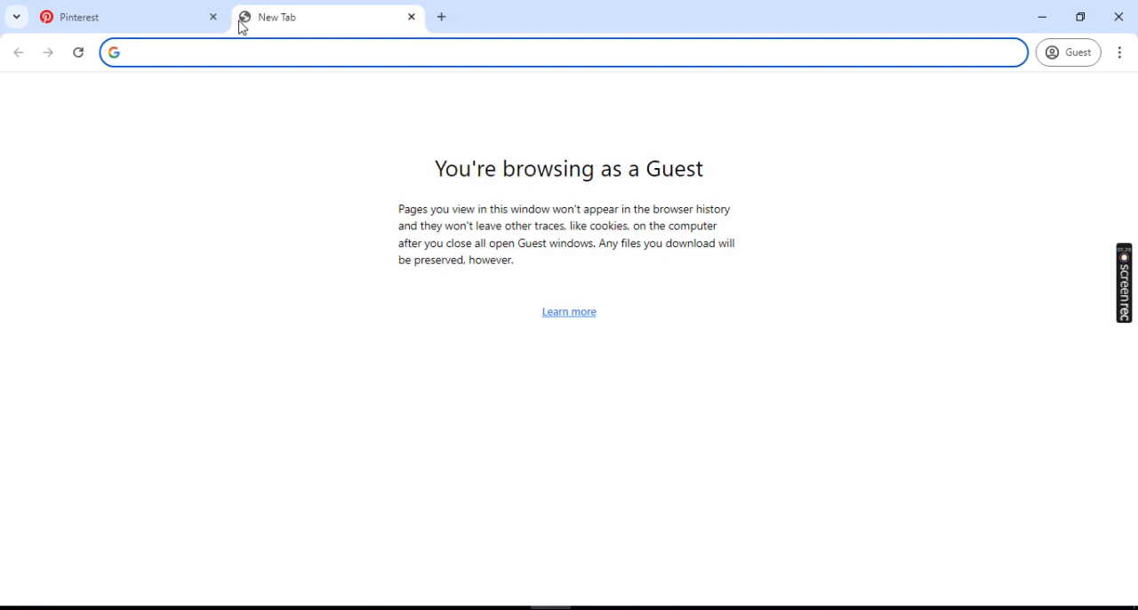
type("temp")
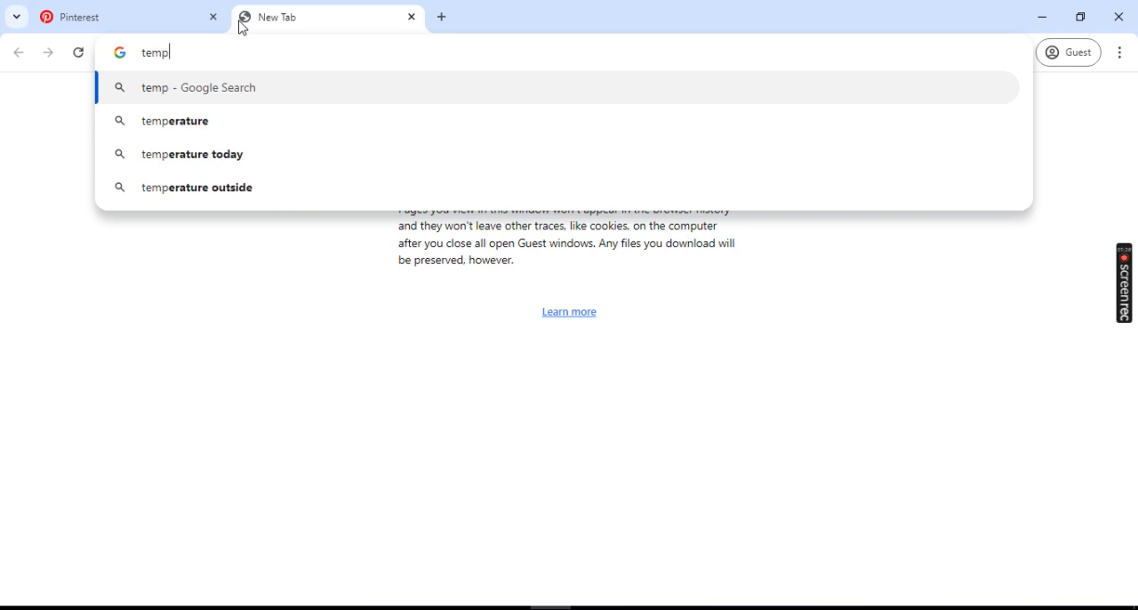
type("mailo")
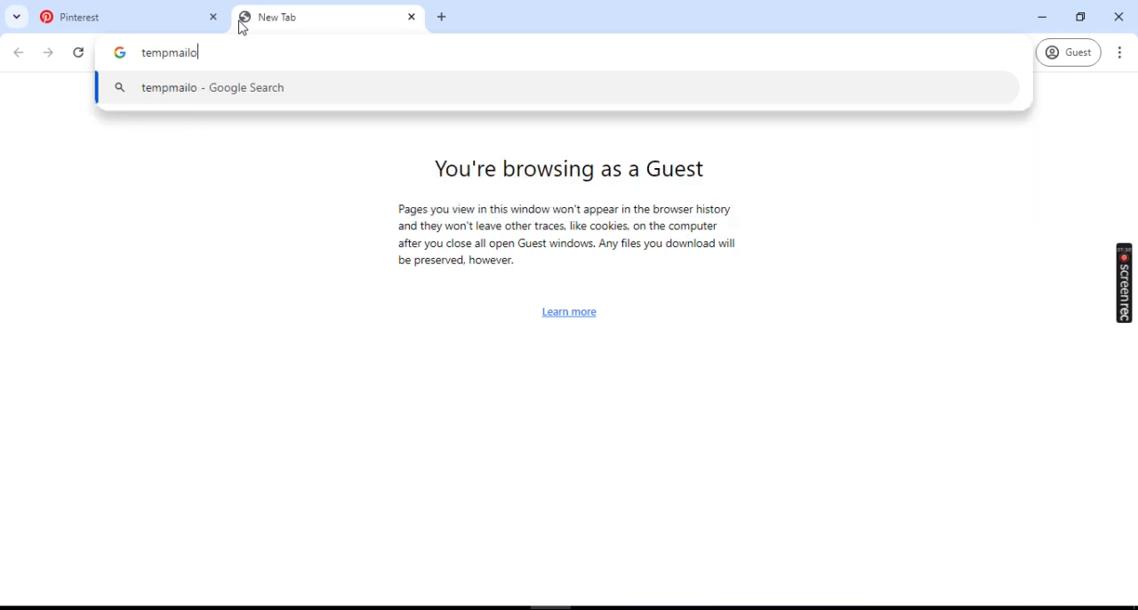
type(".com")
key("Return")
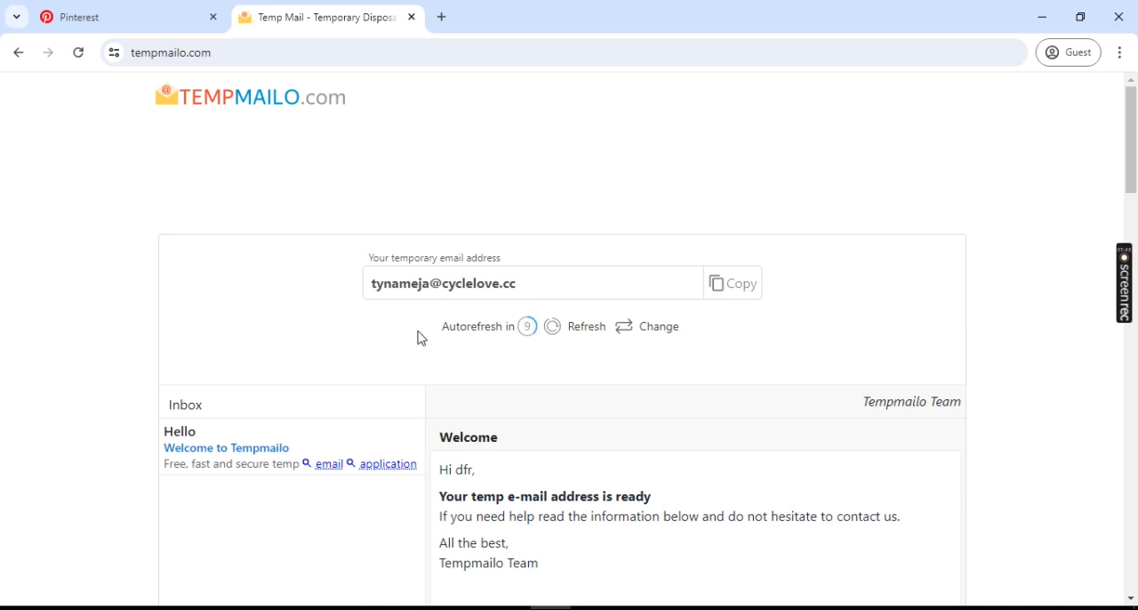
- Copy the temporary email address from Tempmailo and paste it into the Email field of Pinterest's sign-up form
left_click(740, 291)
left_click(120, 16)
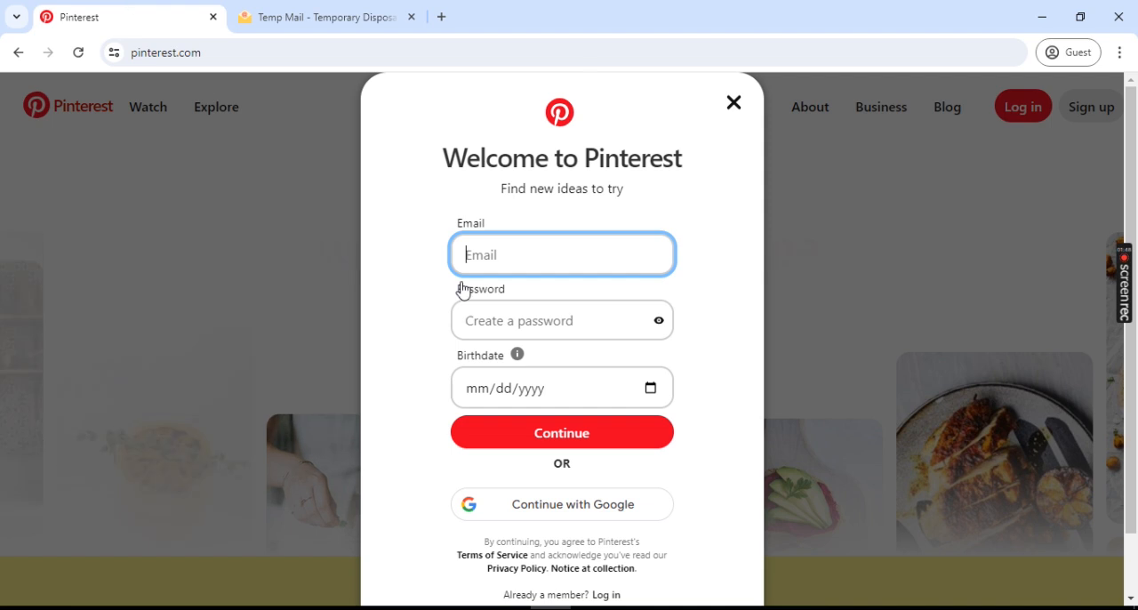
key("ctrl+v")
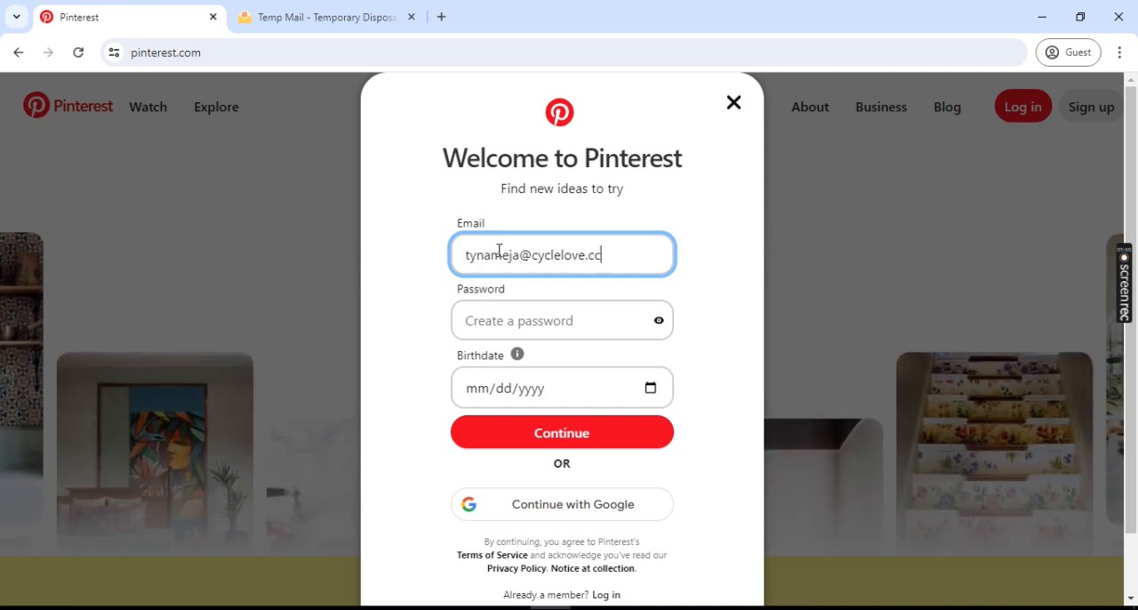
- Enter a new account password in the Password field of the sign-up form
left_click(478, 320)
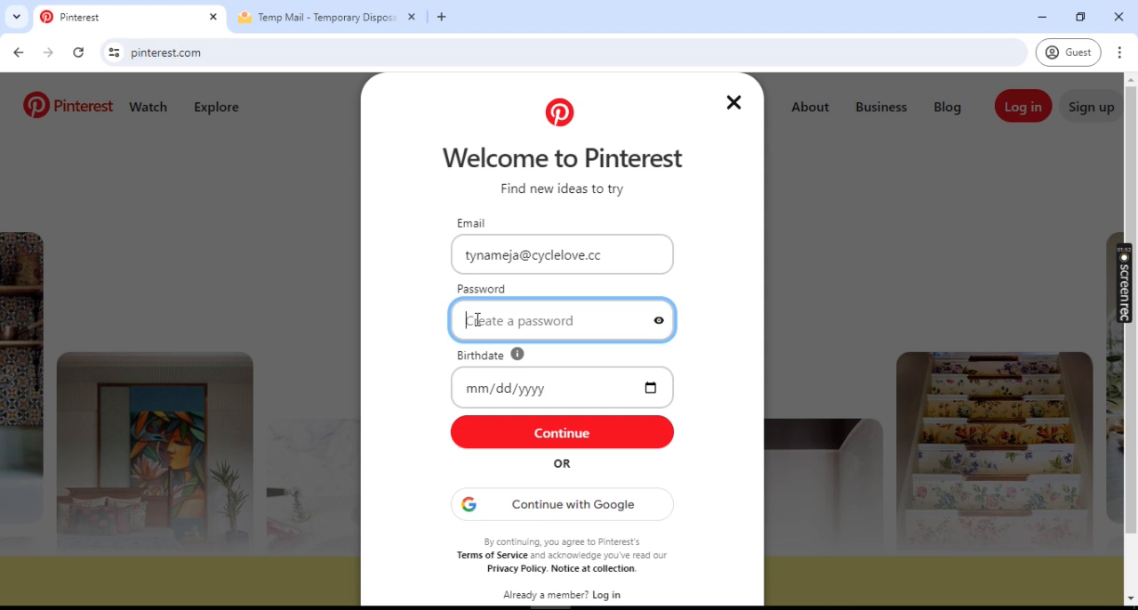
type("•••")
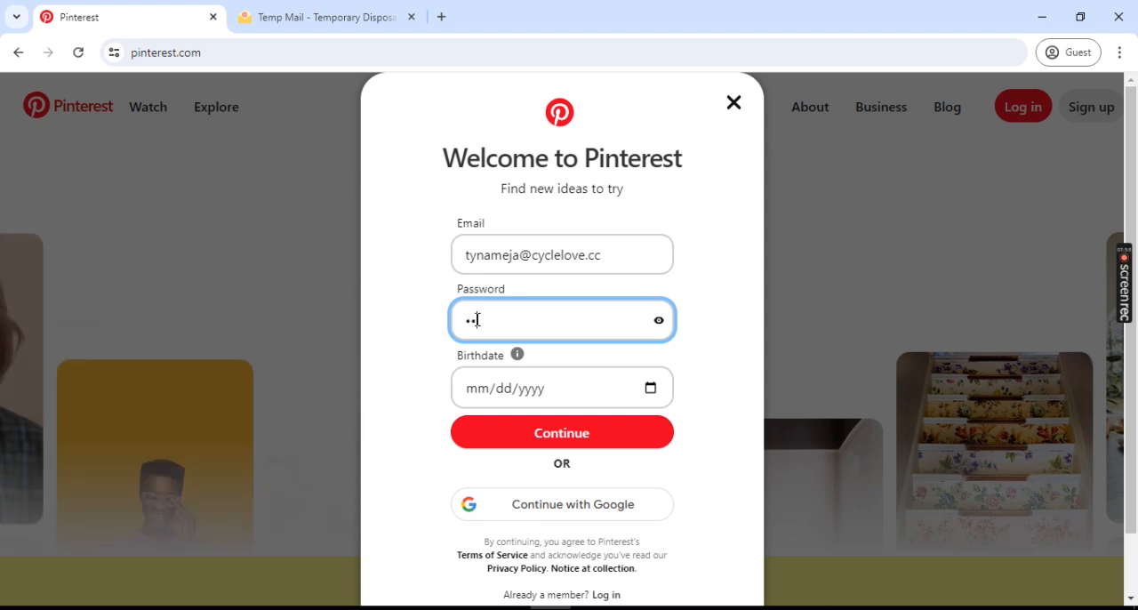
type("•••")
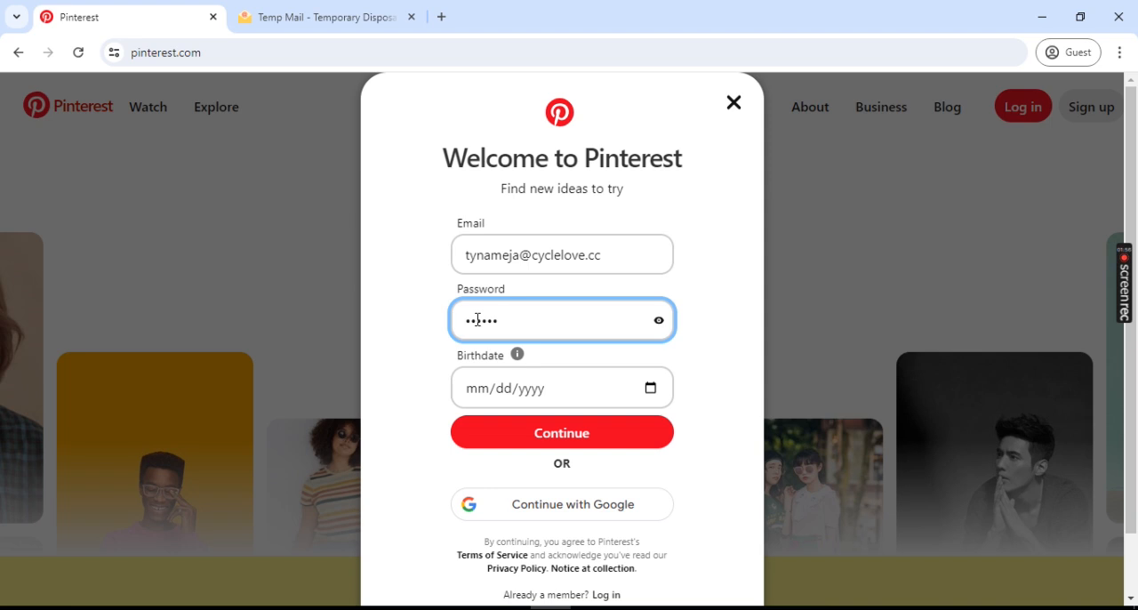
type("•••")
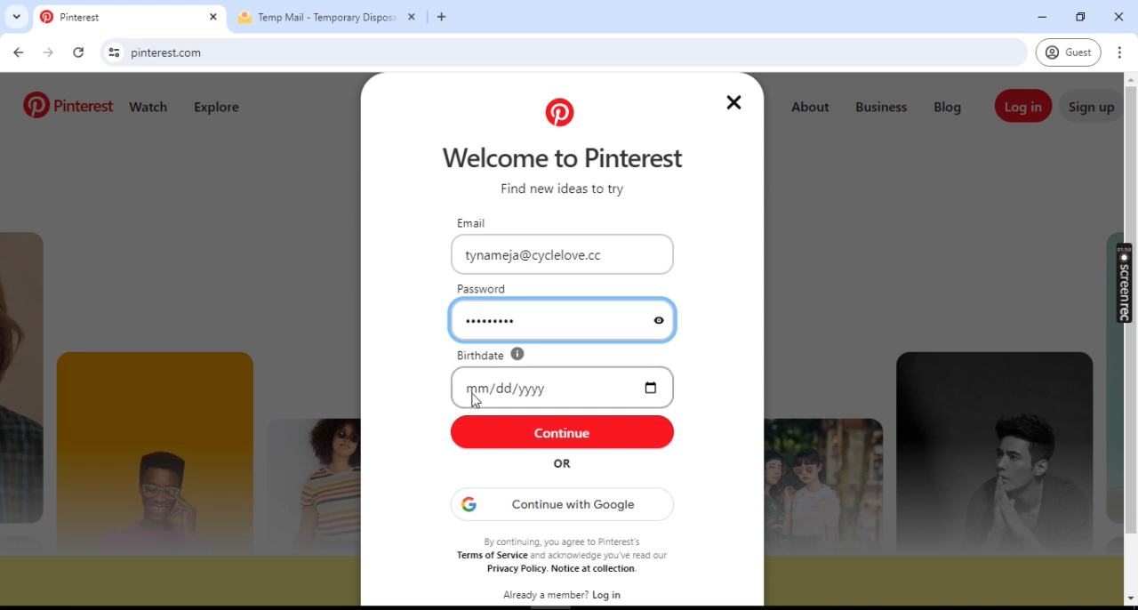
- Fill in the birthdate on the sign-up form and submit it to create the Pinterest account
left_click(472, 399)
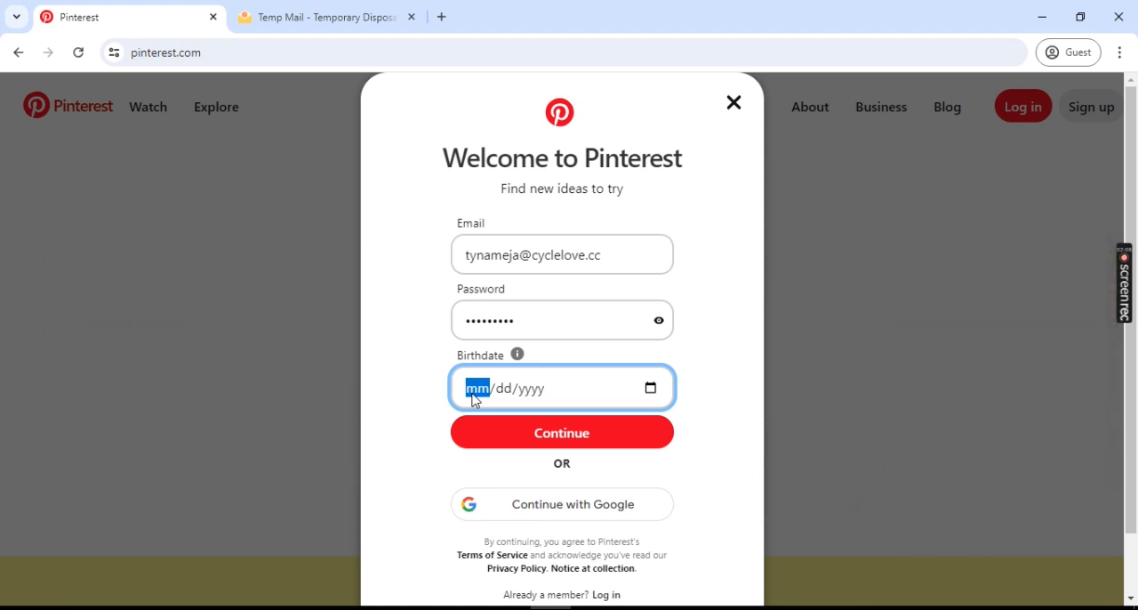
type("09/")
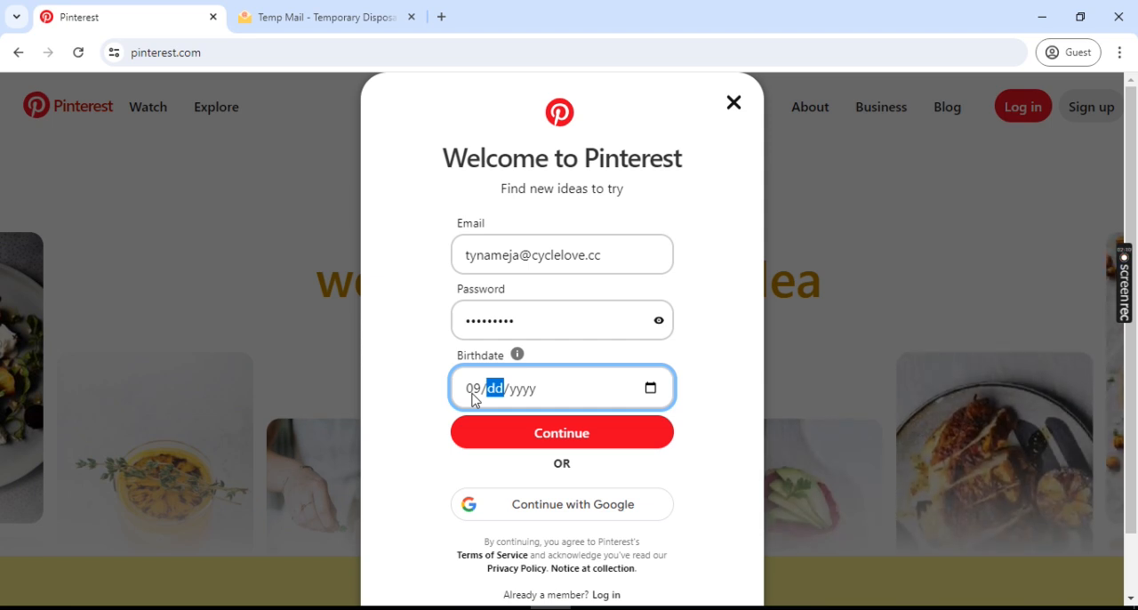
type("12/")
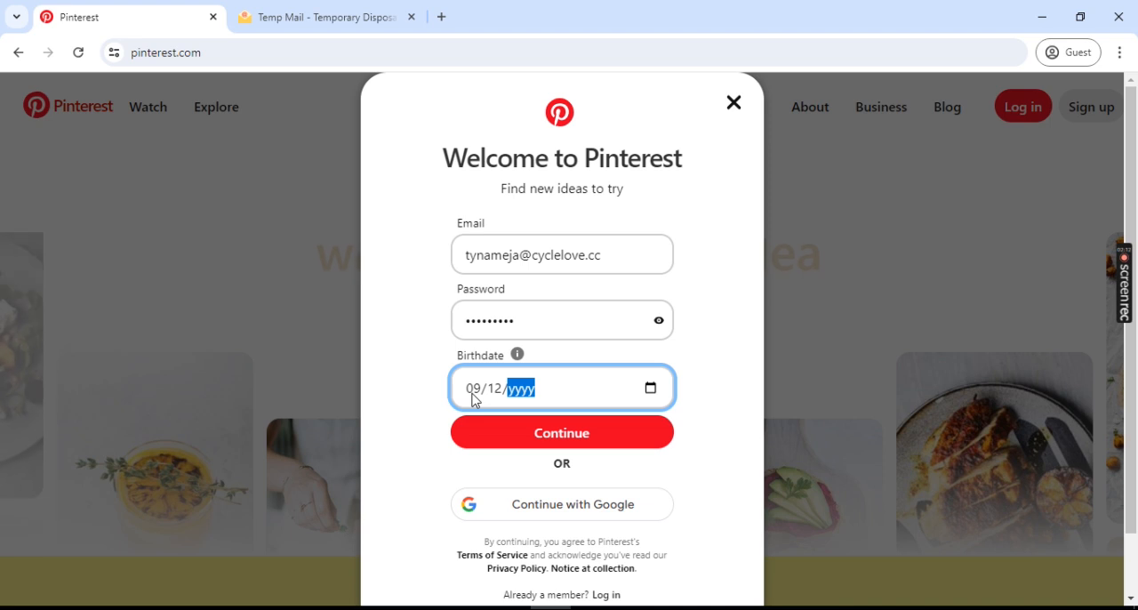
type("02001")
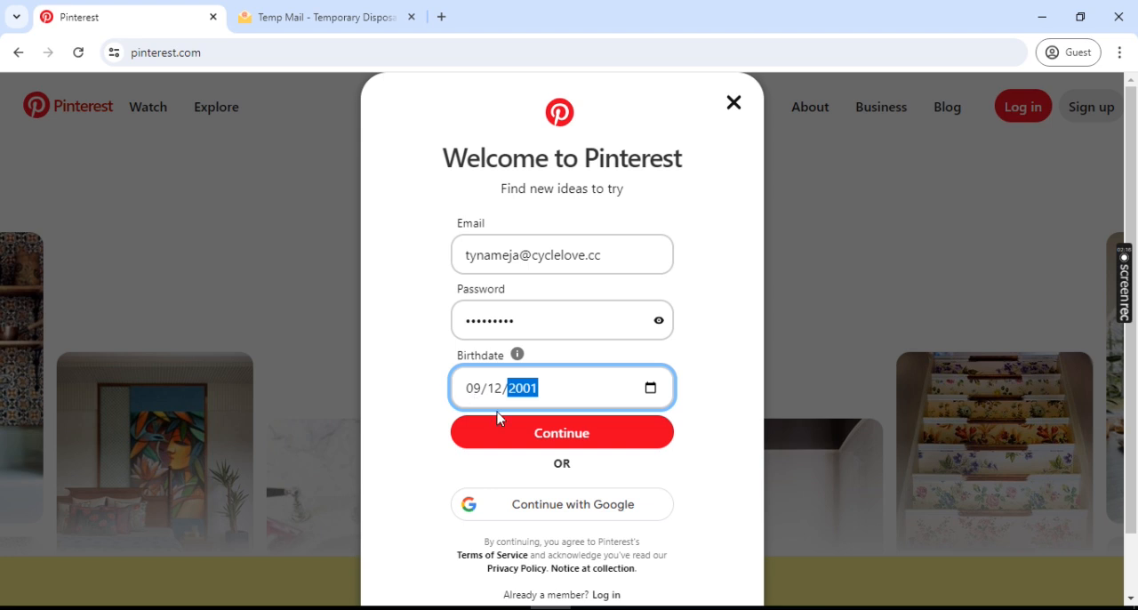
left_click(521, 425)
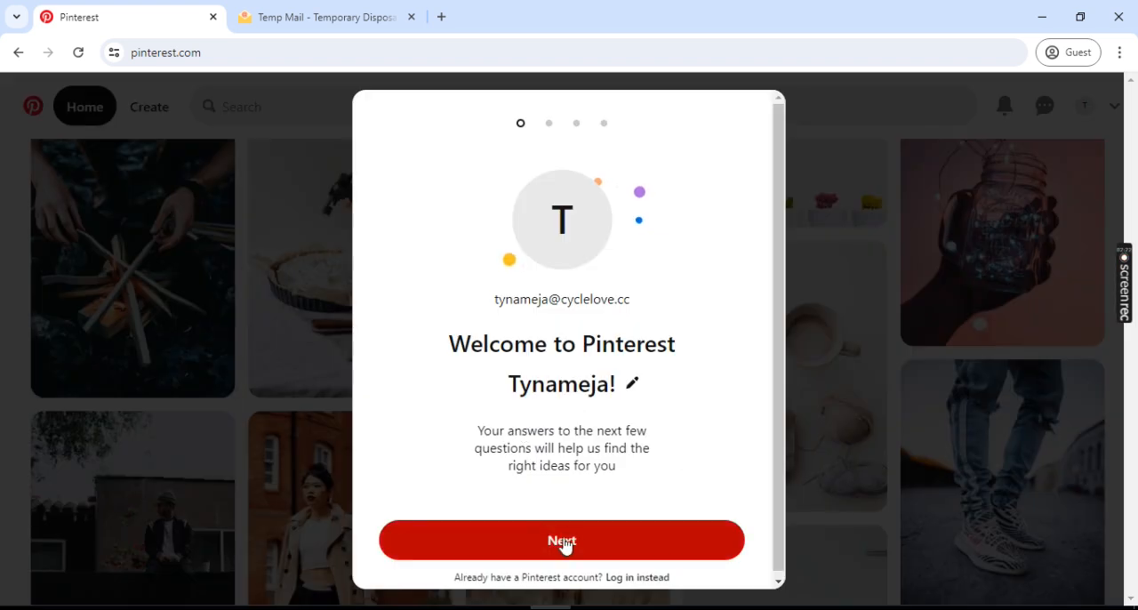
- Continue through the welcome questions, choosing Female as the gender and English (US) as the language
left_click(552, 544)
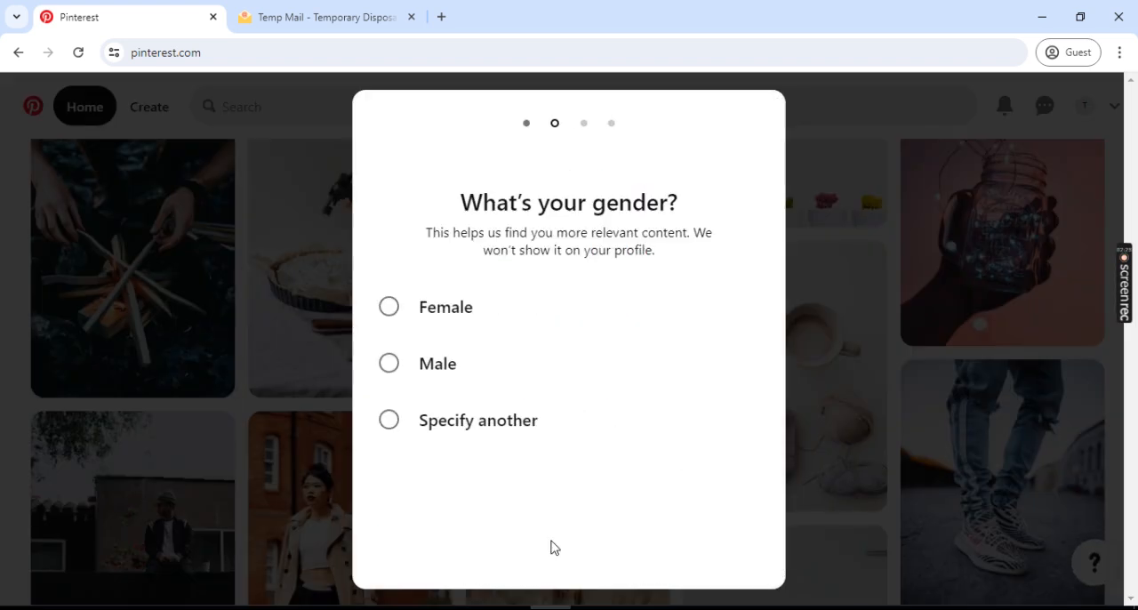
left_click(434, 318)
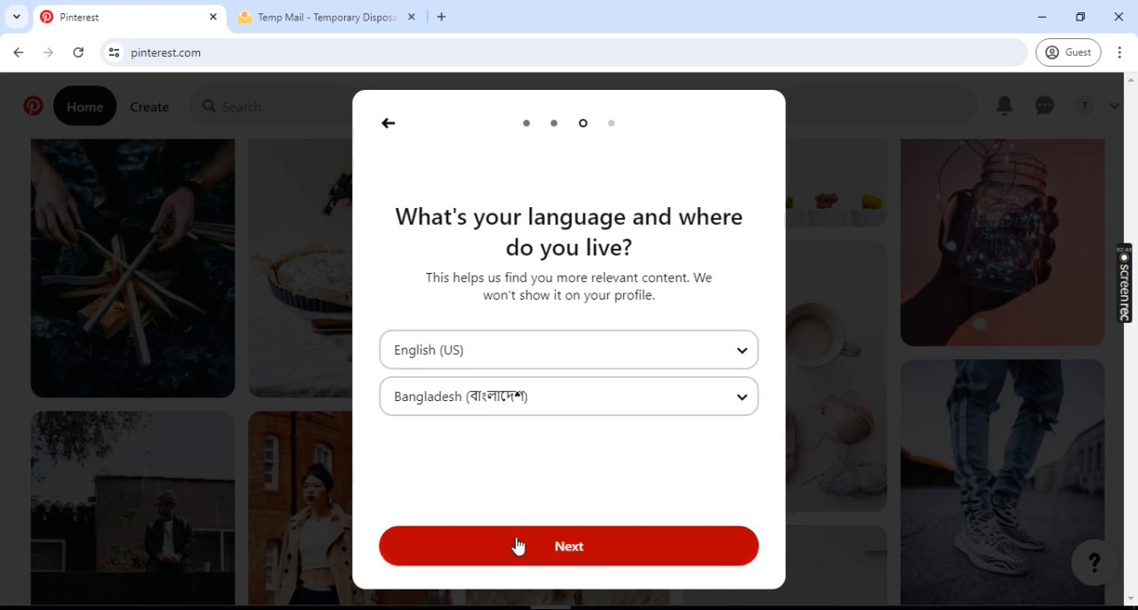
left_click(589, 368)
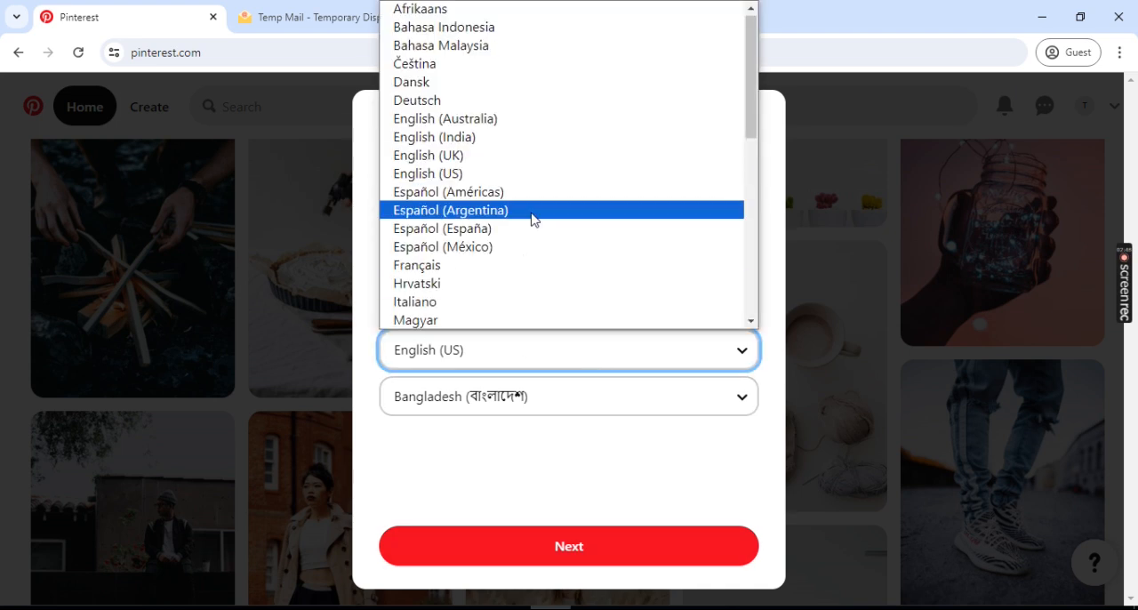
scroll(533, 219, "down", 7)
scroll(534, 219, "up", 7)
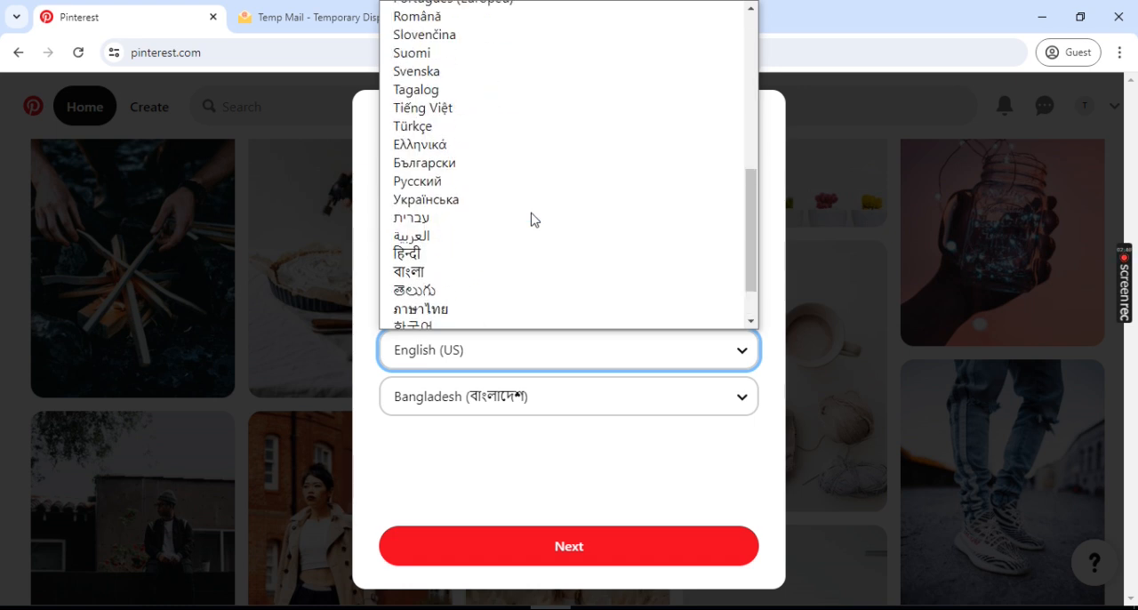
scroll(534, 220, "up", 2)
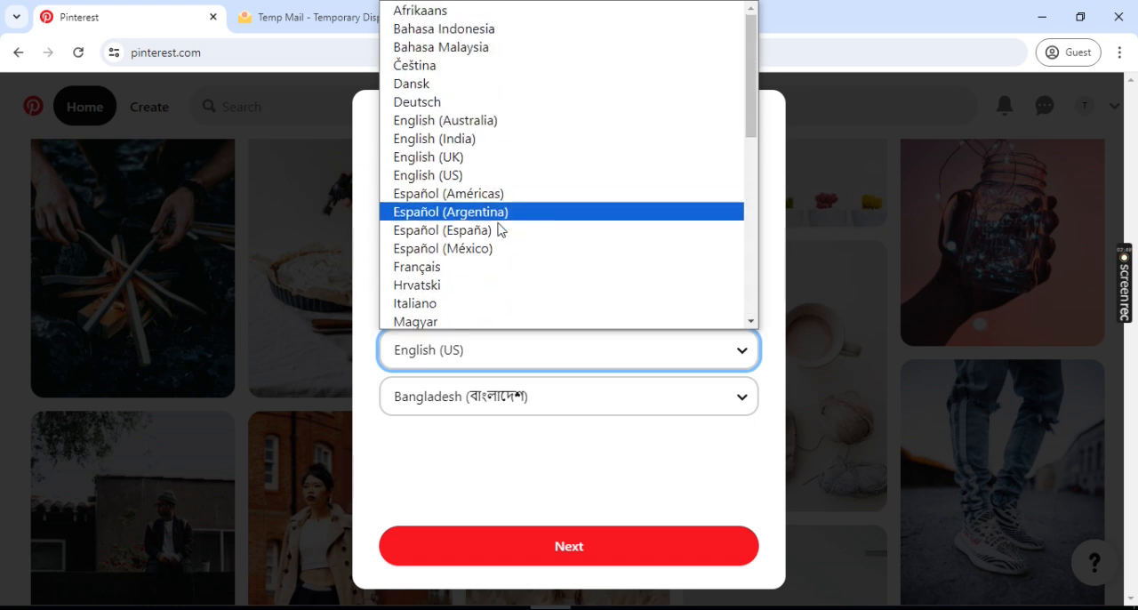
left_click(443, 176)
- Select Bangladesh as the country of residence and continue to the interests page
left_click(472, 391)
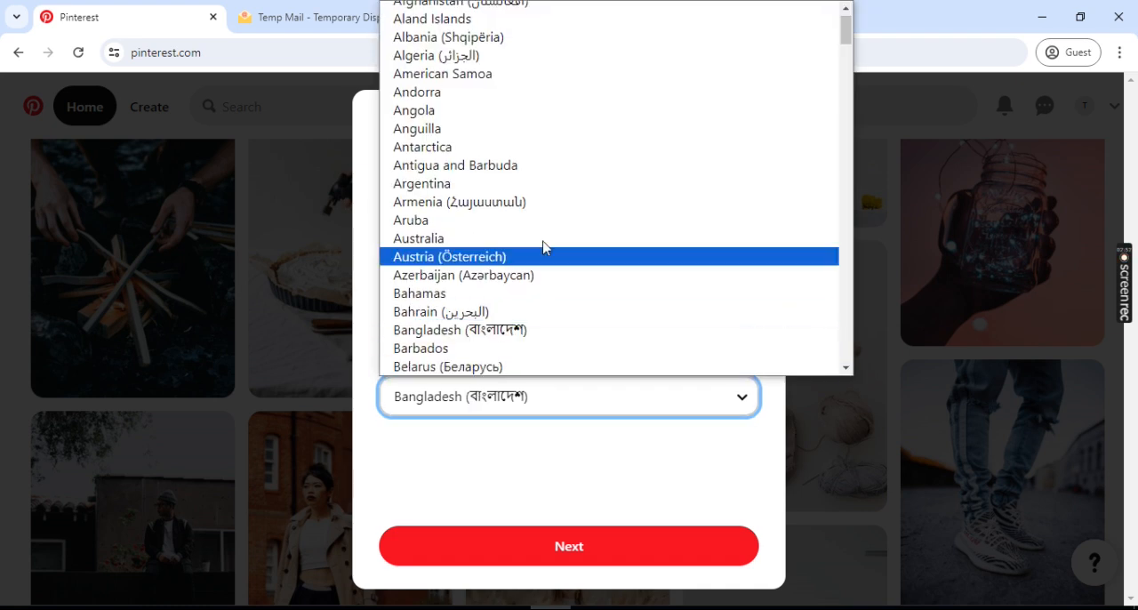
scroll(543, 235, "up", 1)
scroll(544, 231, "down", 20)
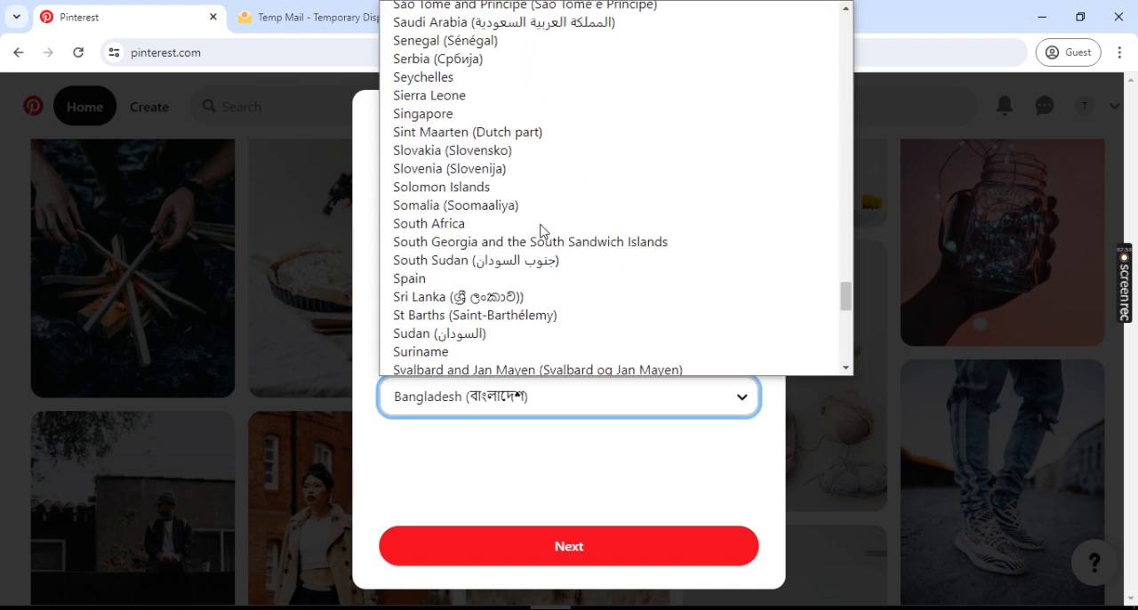
scroll(544, 231, "down", 2)
scroll(543, 231, "up", 20)
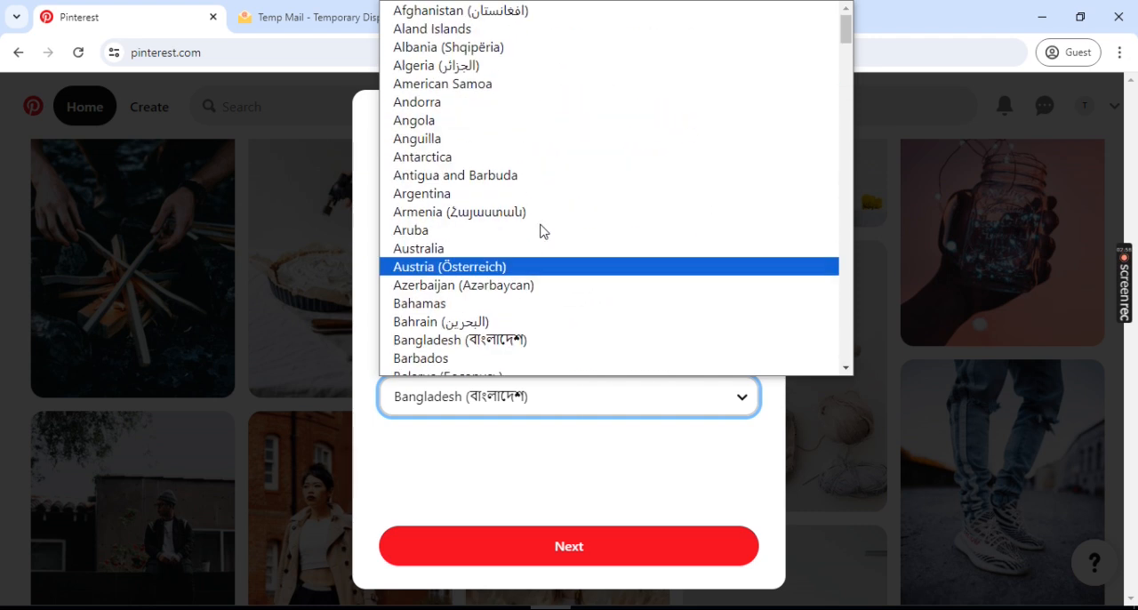
left_click(498, 339)
left_click(563, 557)
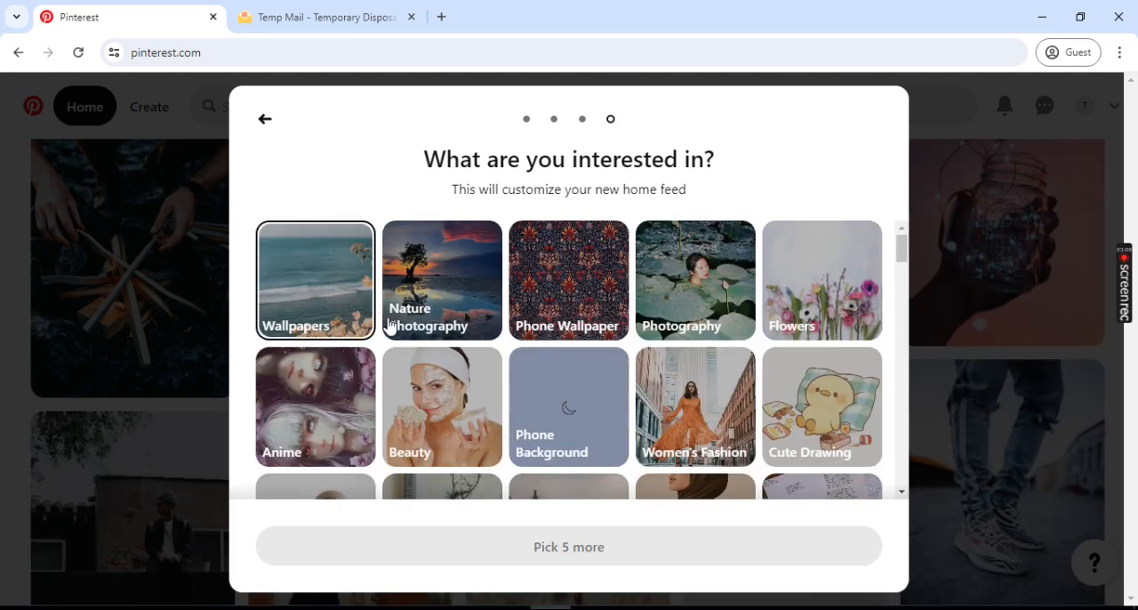
- Pick five interests for the home feed, including Cute Animals, Beach Photography, Wallpapers and Nature Photography
scroll(391, 329, "down", 15)
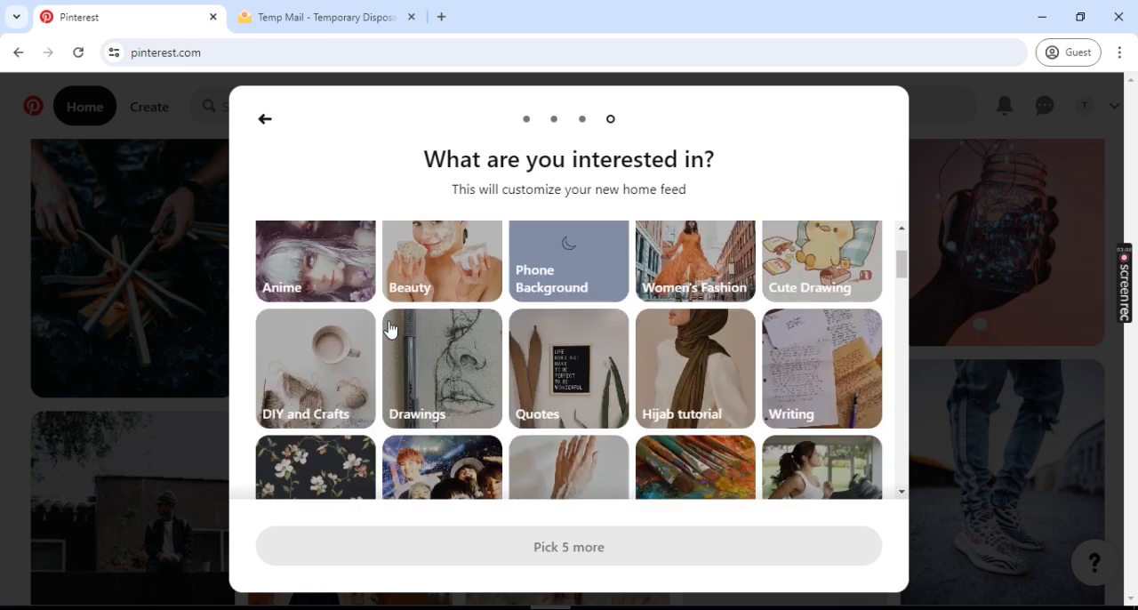
scroll(394, 330, "down", 1)
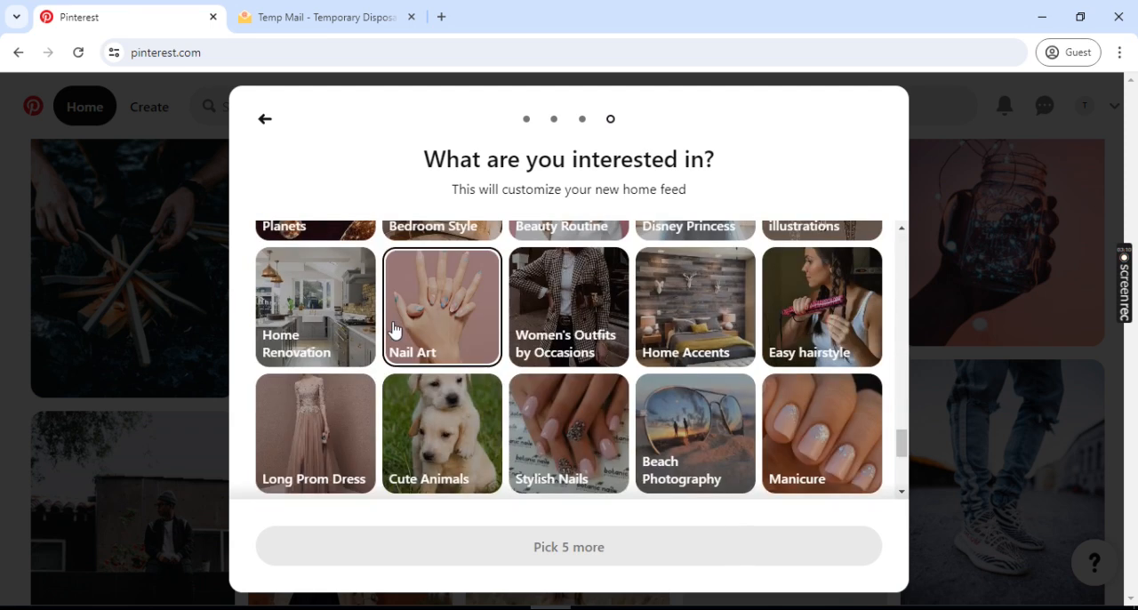
left_click(441, 437)
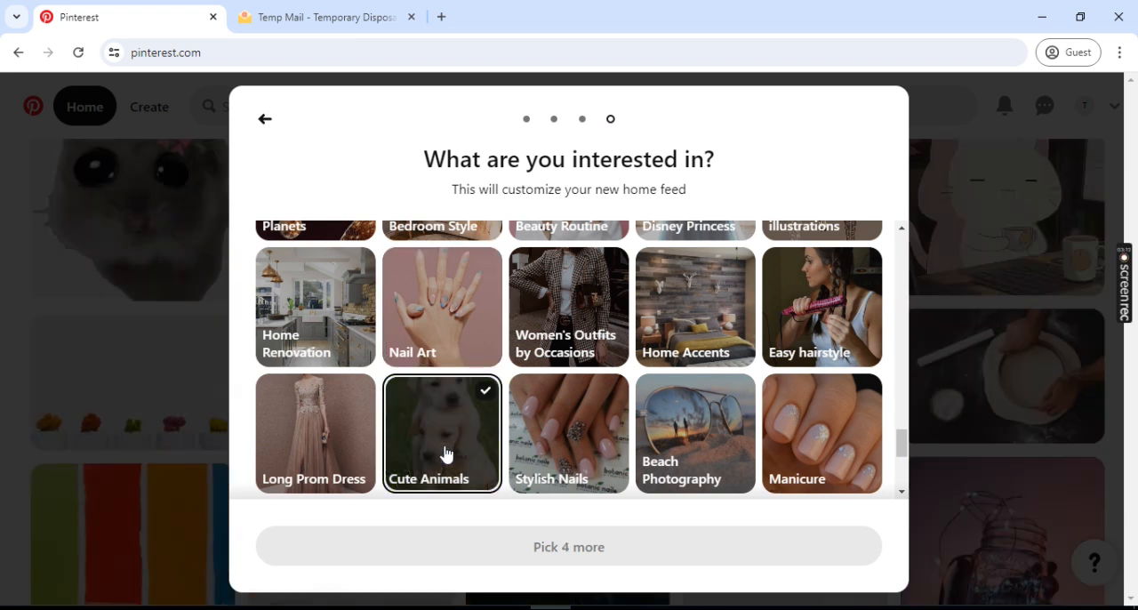
left_click(731, 434)
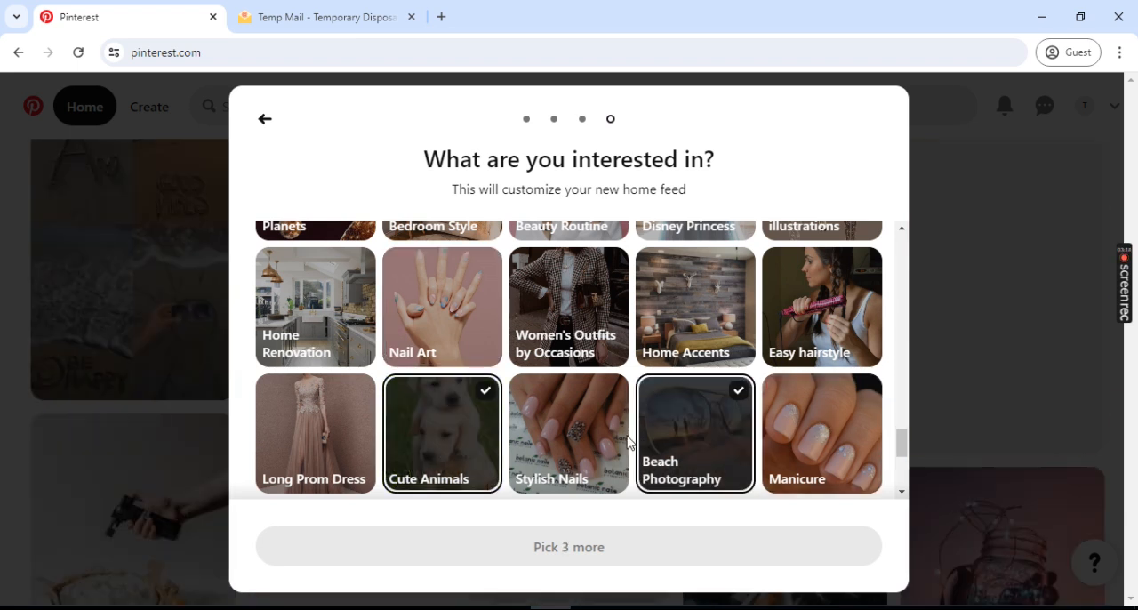
scroll(635, 445, "up", 10)
scroll(628, 442, "up", 2)
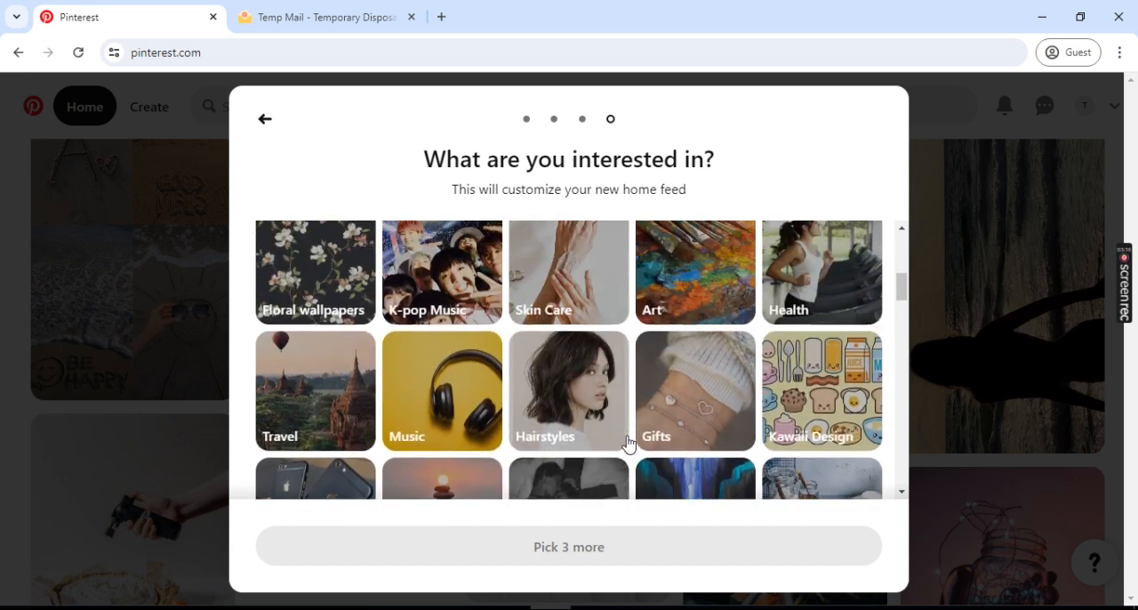
left_click(470, 455)
scroll(470, 454, "up", 2)
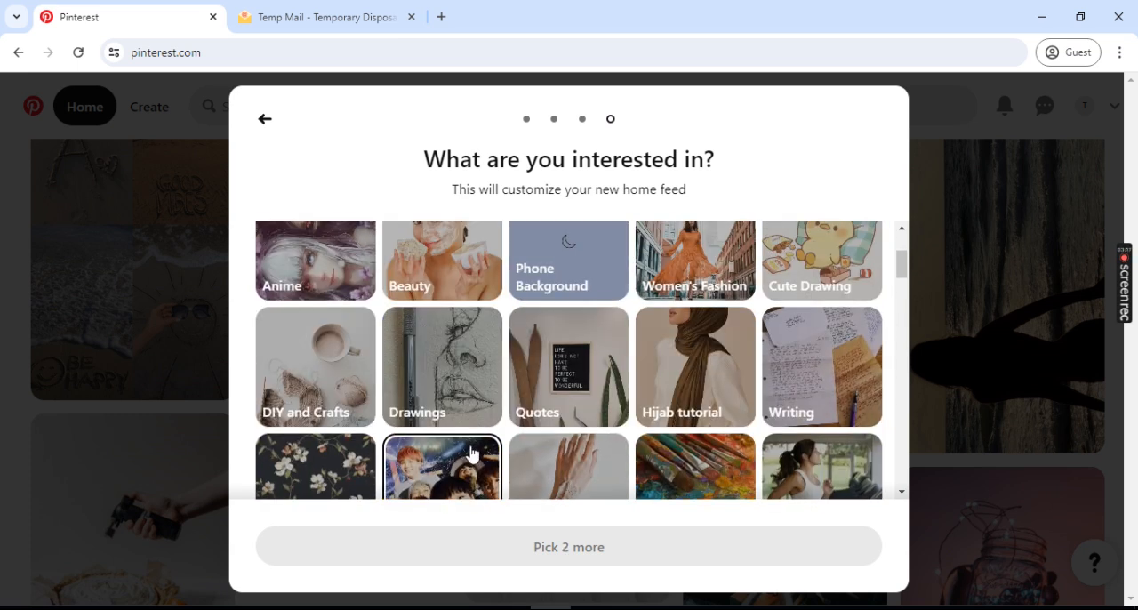
scroll(450, 361, "up", 2)
left_click(313, 292)
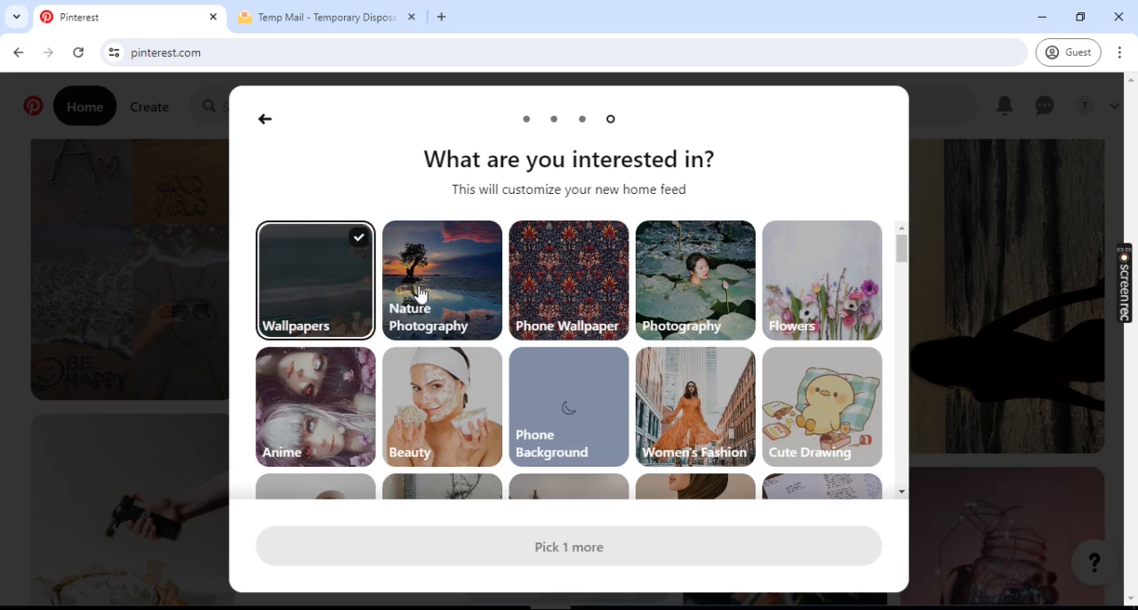
left_click(420, 295)
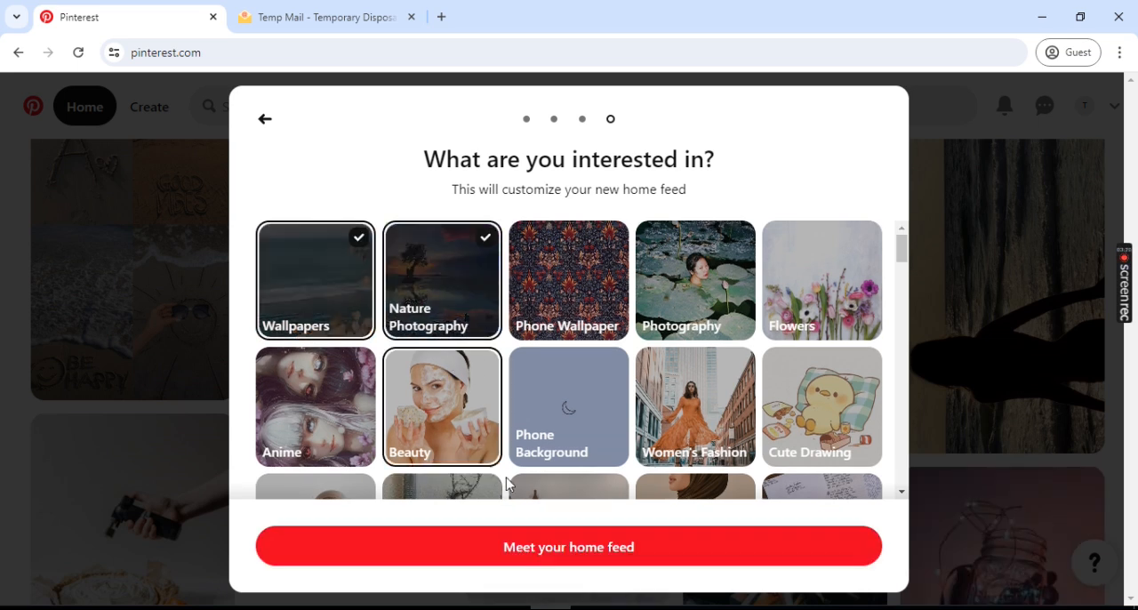
- Finish the interest selection and open the customized home feed
left_click(637, 548)
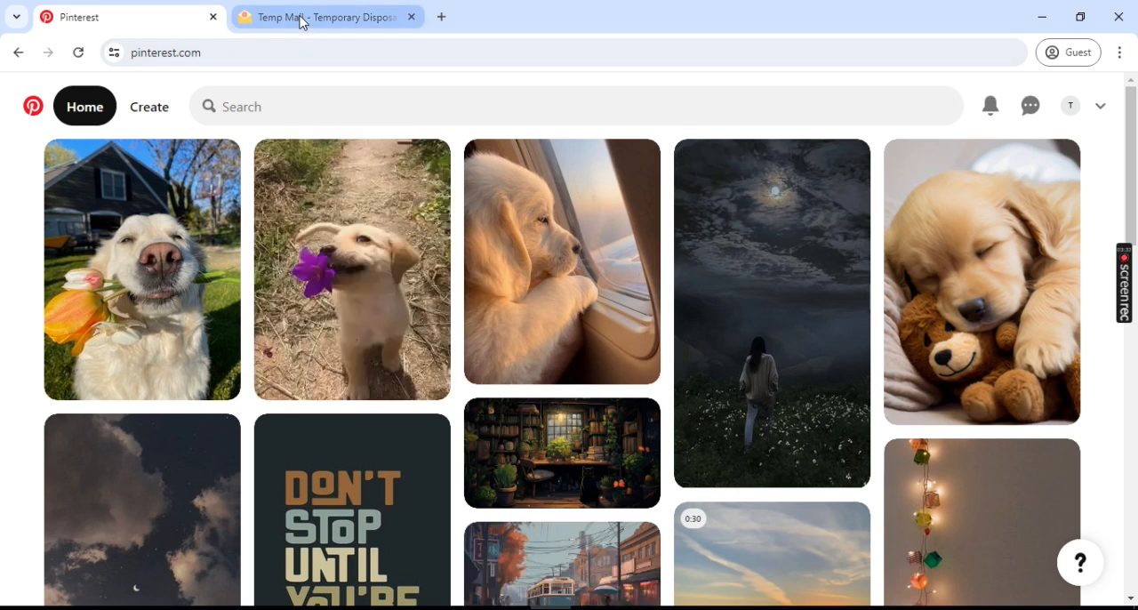
- Check the temporary mailbox's inbox for a message from Pinterest and return to the home feed
left_click(300, 17)
scroll(285, 327, "down", 3)
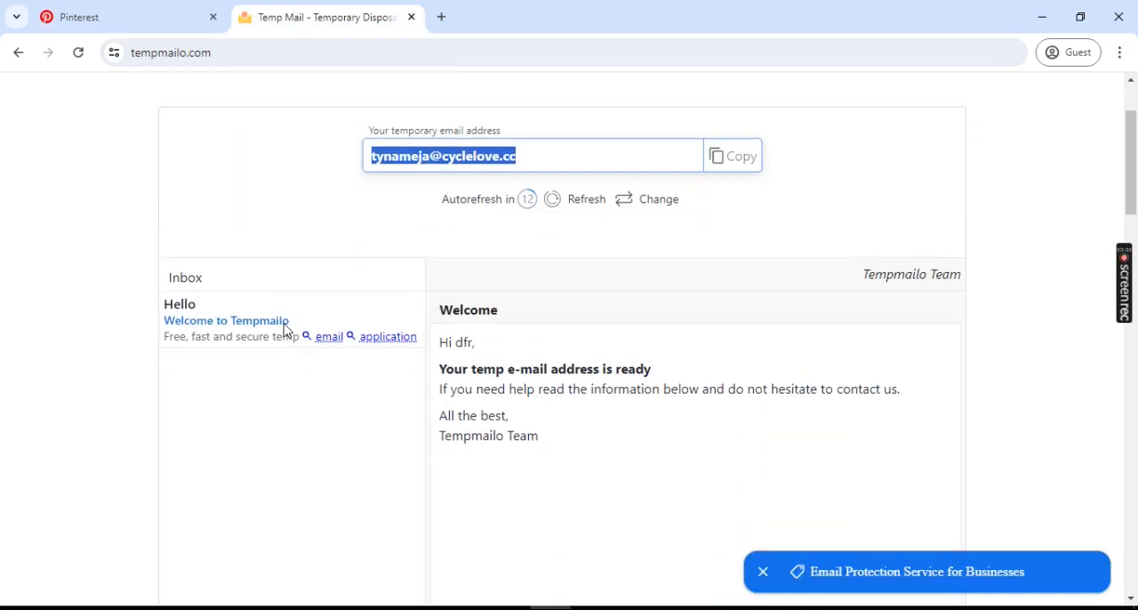
scroll(485, 351, "up", 1)
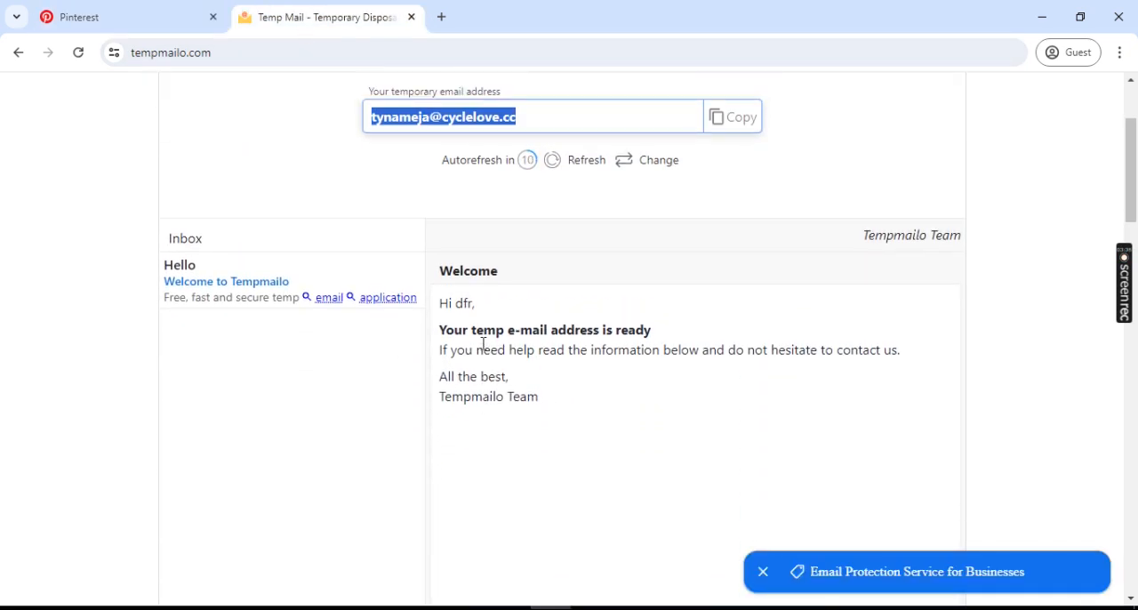
left_click(74, 14)
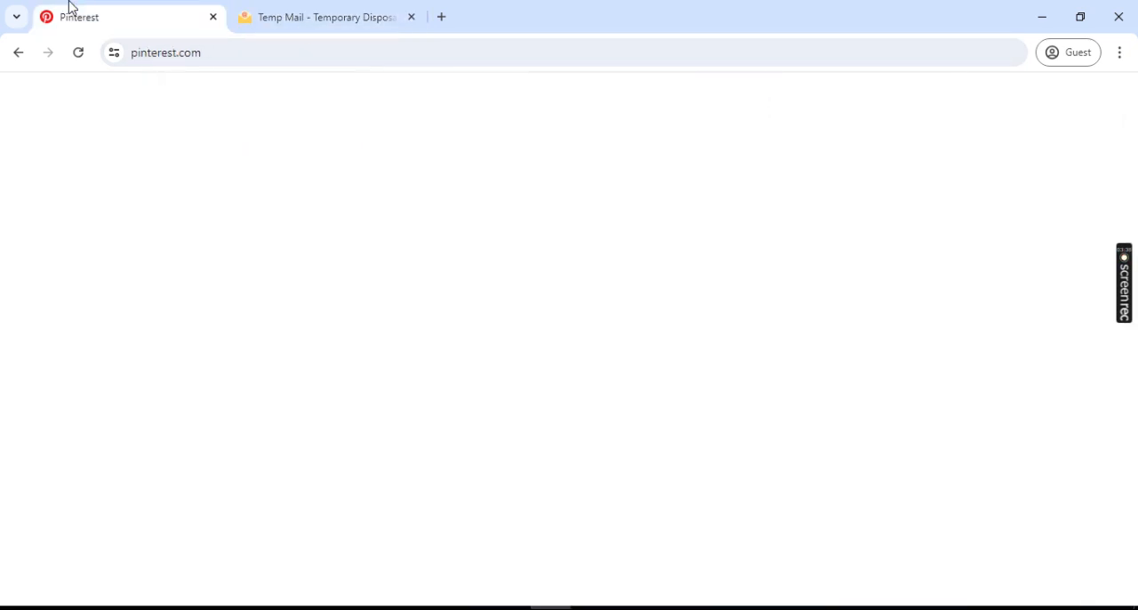
left_click(327, 12)
left_click(178, 10)
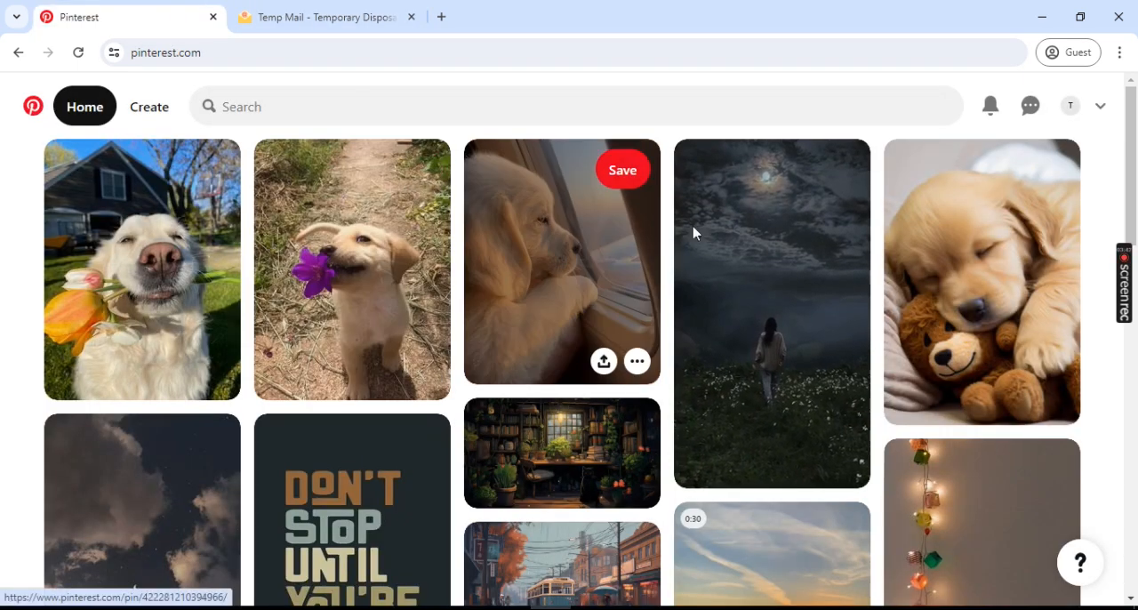
left_click(1039, 24)
right_click(744, 98)
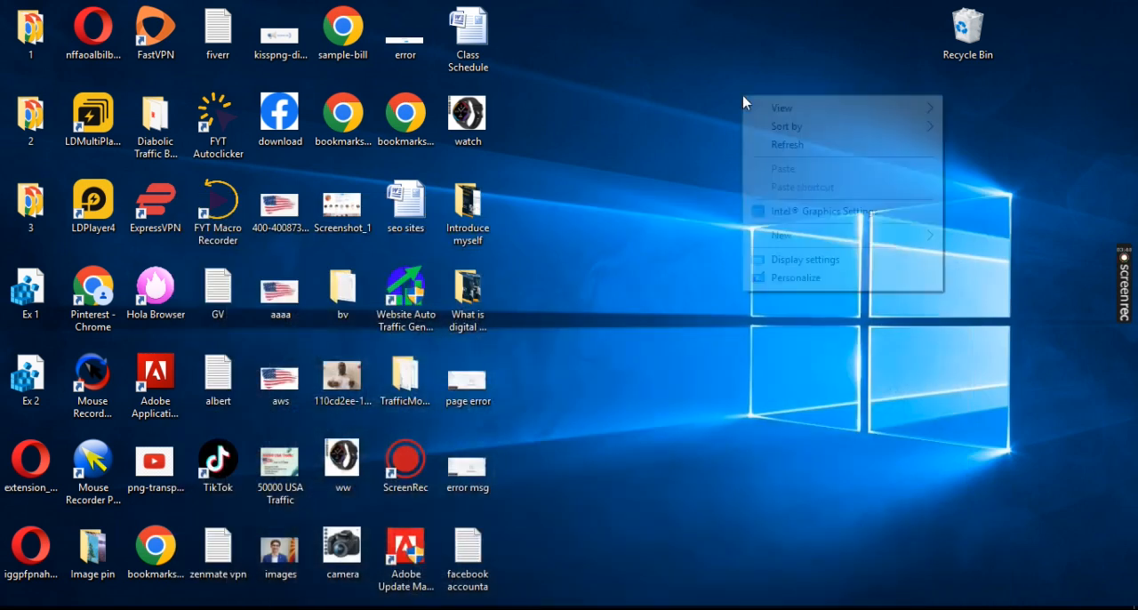
left_click(782, 145)
right_click(711, 105)
left_click(738, 150)
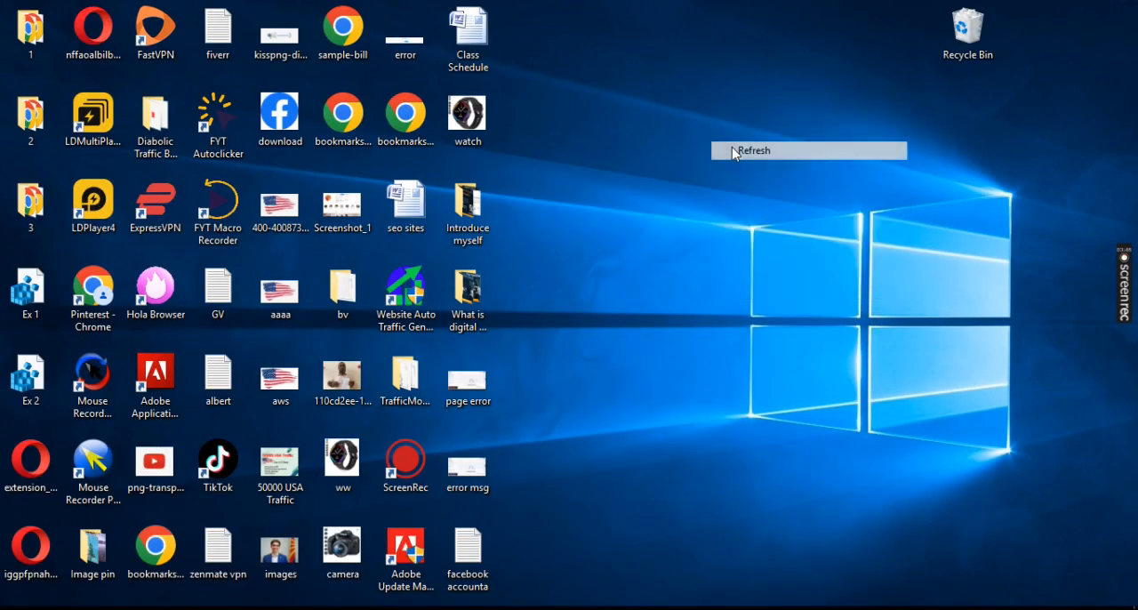
- Switch to the other Chrome window and refresh its temporary mailbox to look for a Pinterest message
left_click(510, 607)
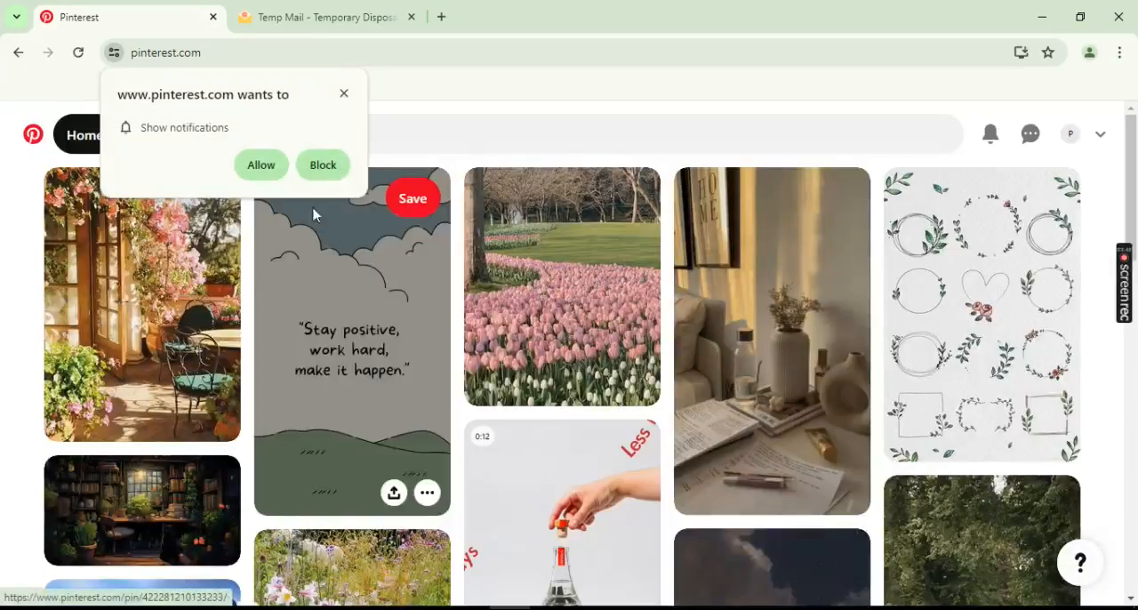
left_click(341, 95)
left_click(350, 11)
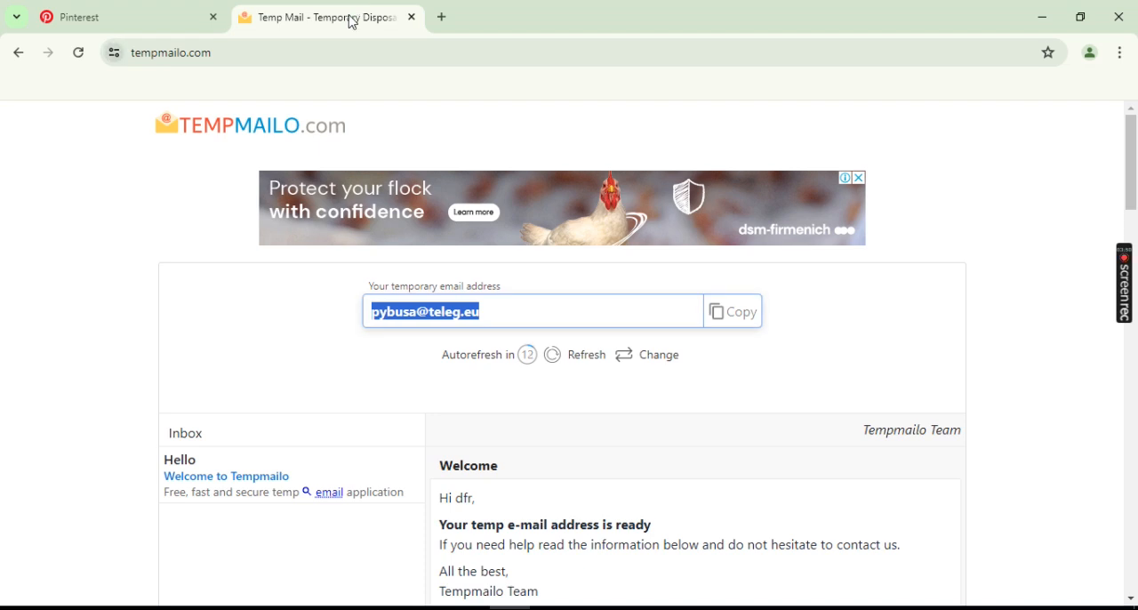
left_click(564, 360)
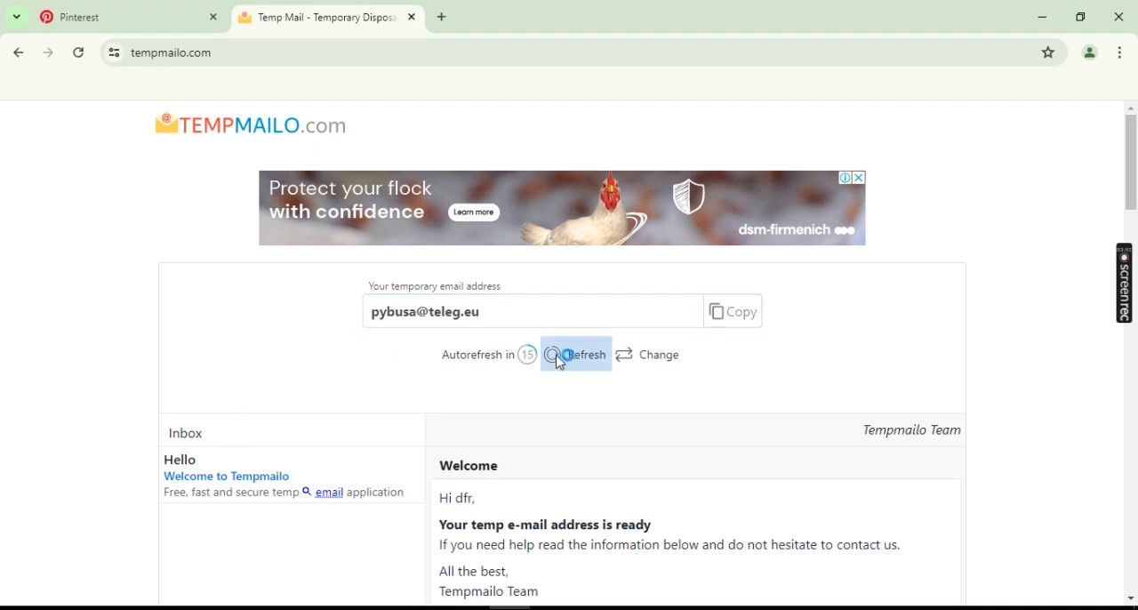
scroll(248, 347, "down", 4)
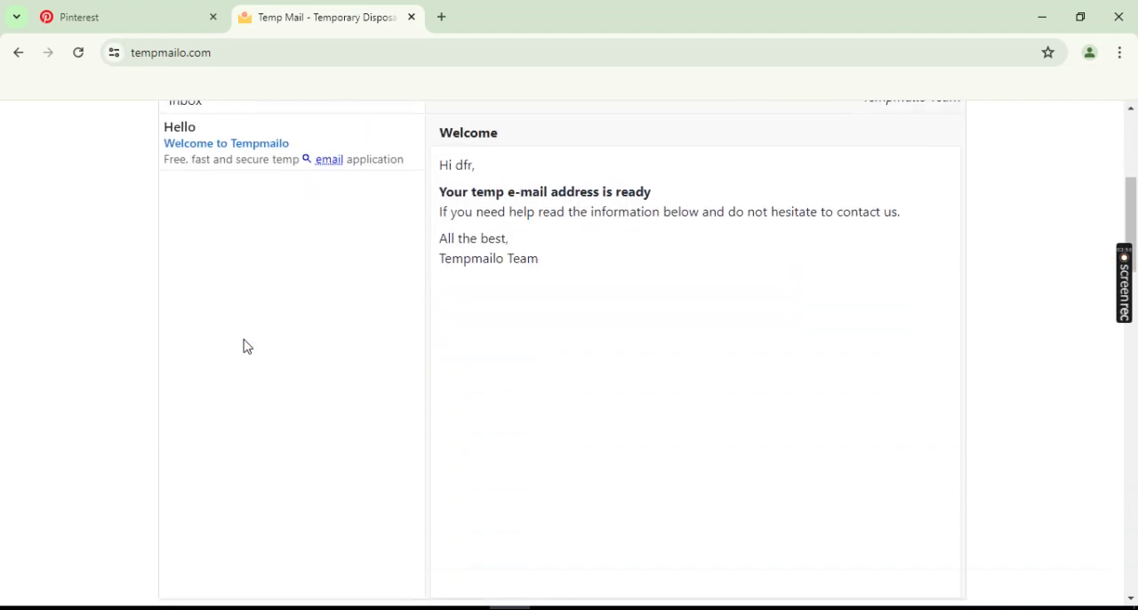
- Return to Pinterest, dismiss the notification request and open the account's profile settings
left_click(127, 9)
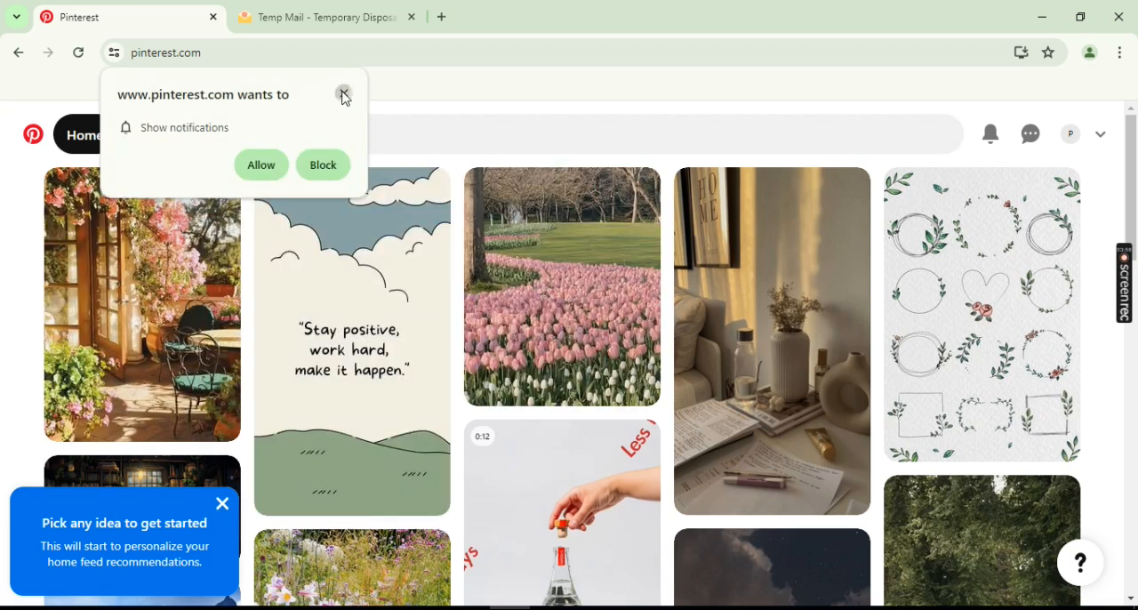
left_click(344, 93)
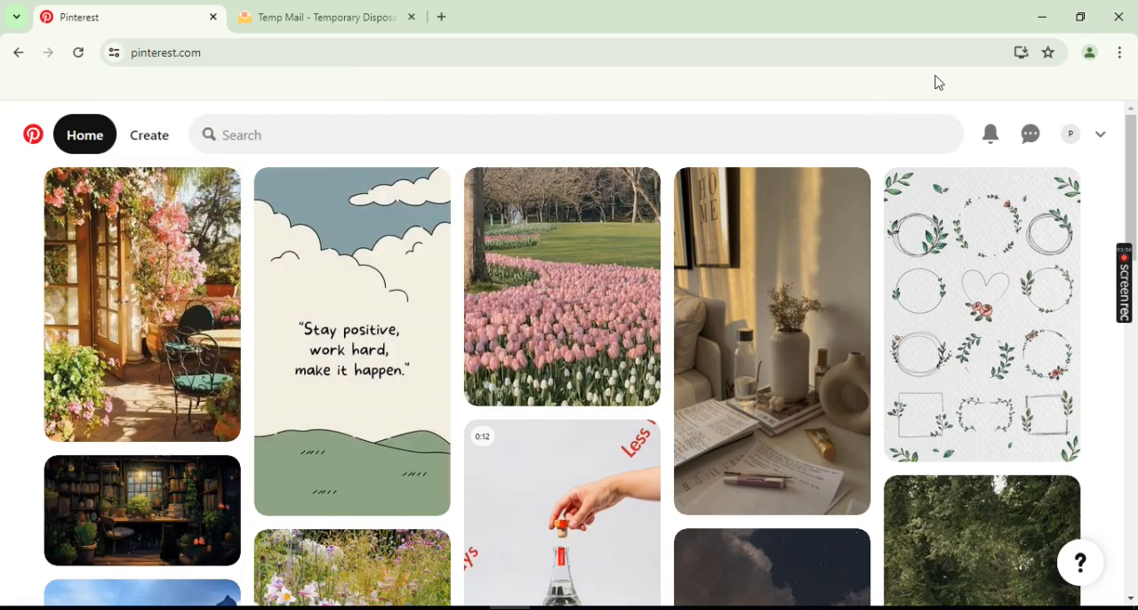
left_click(1071, 134)
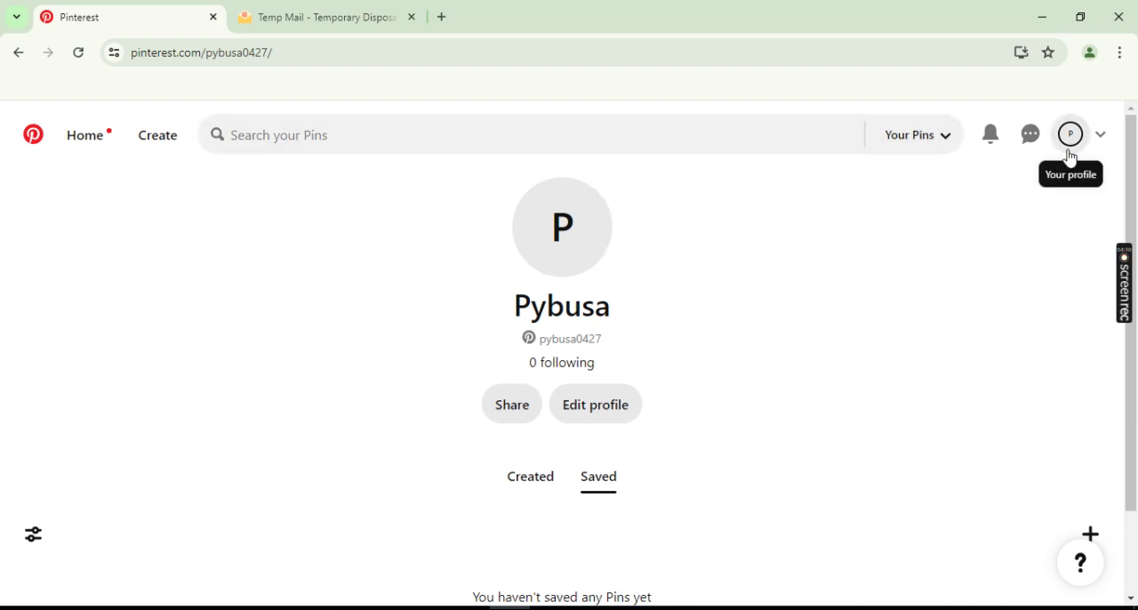
left_click(1100, 138)
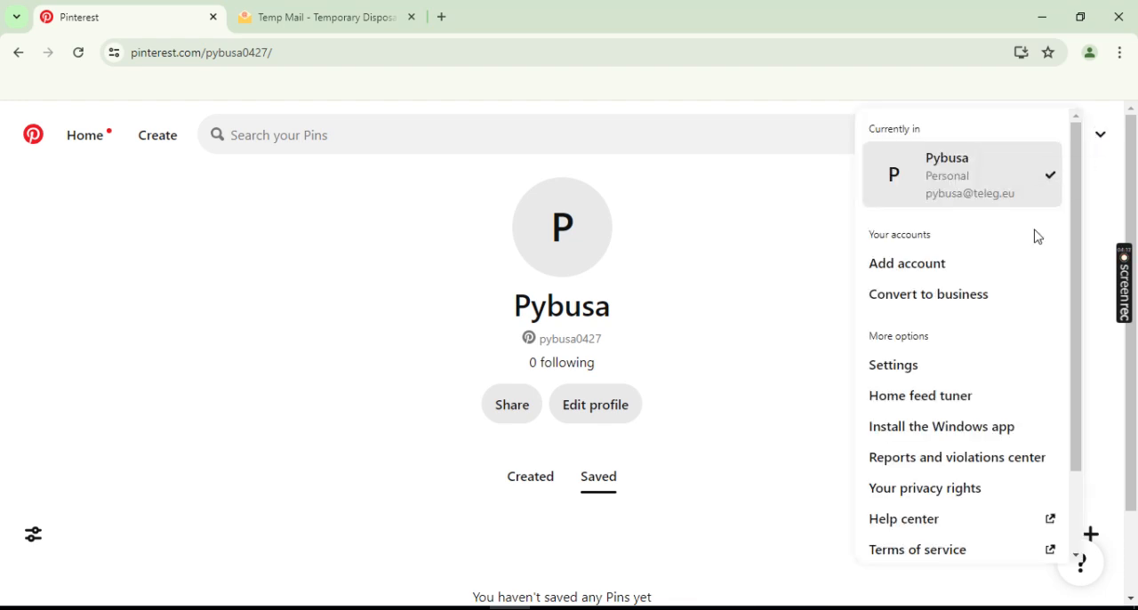
left_click(897, 370)
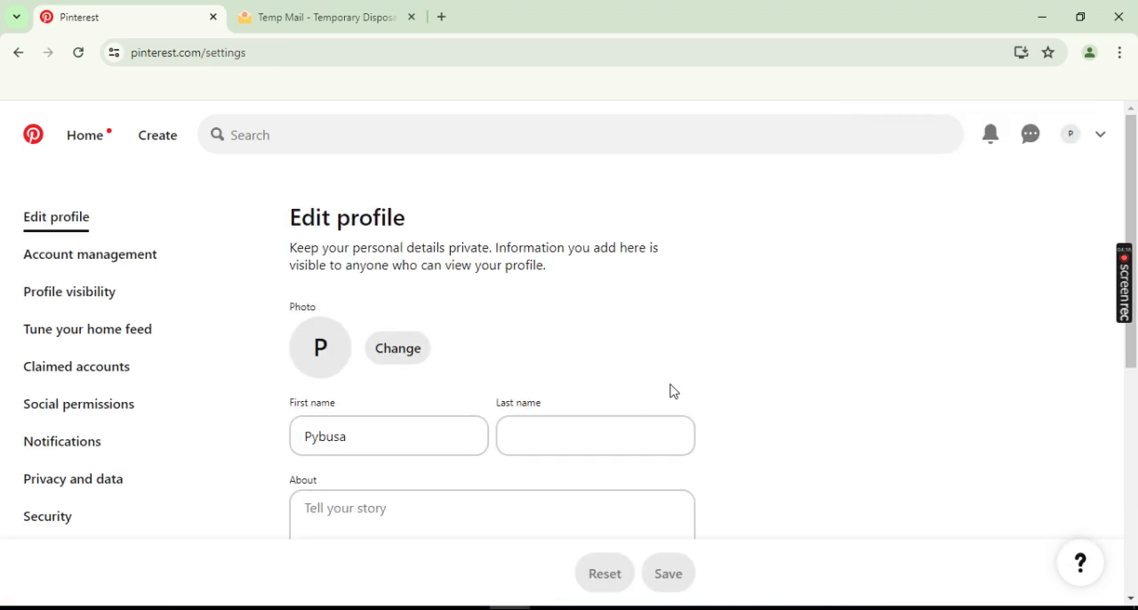
scroll(539, 396, "down", 1)
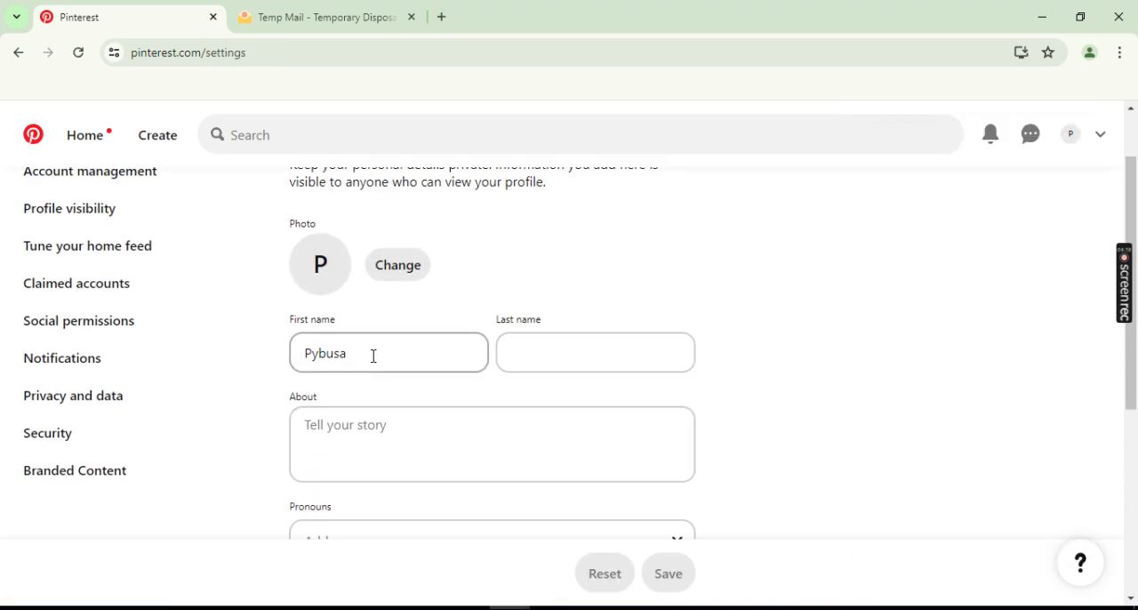
- Replace the profile's first name and fill in the last name
left_click_drag(373, 356, 287, 360)
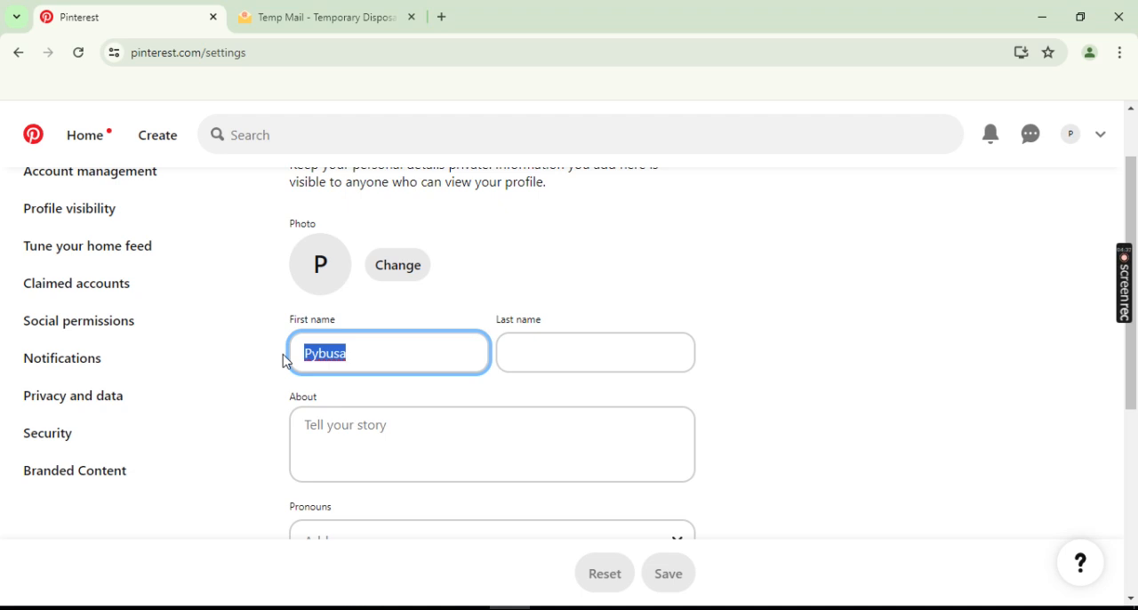
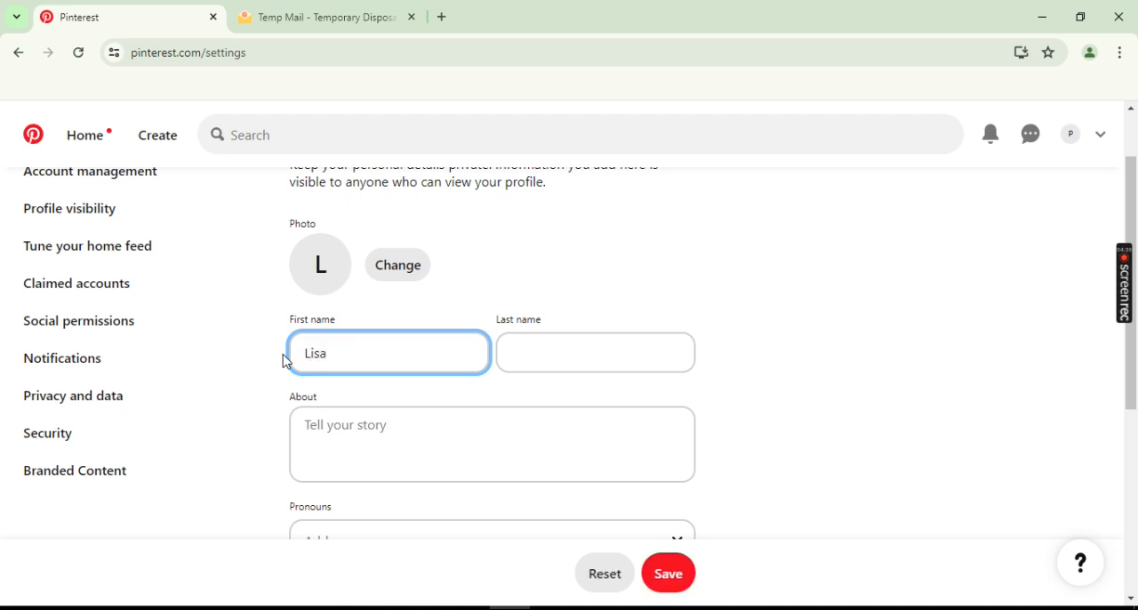
key("Tab")
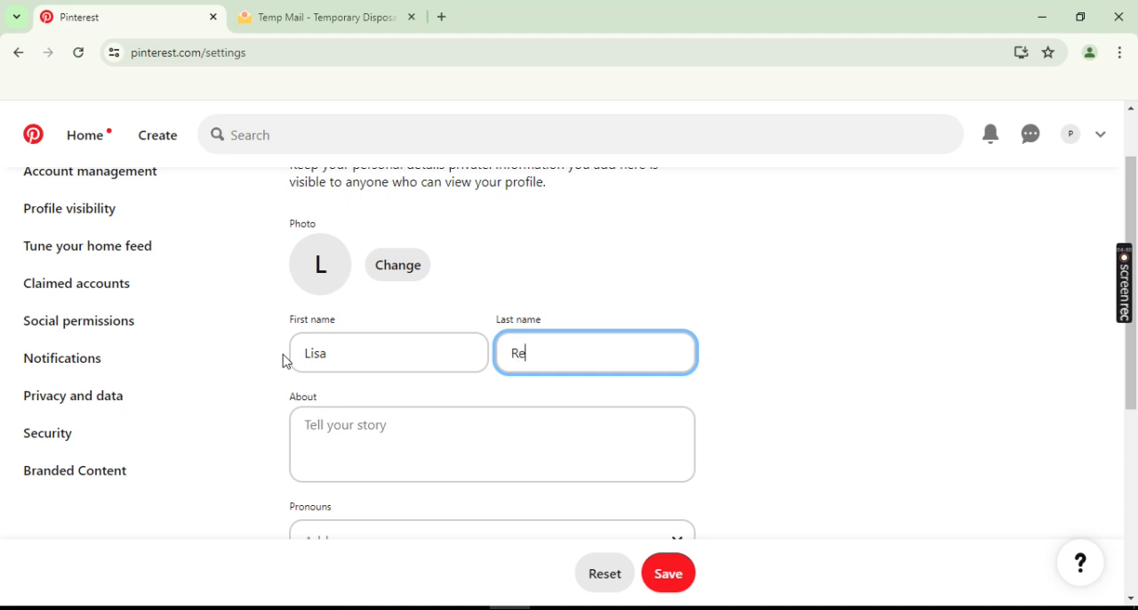
- Change the profile picture to the image piiin from the Pictures folder
left_click(402, 274)
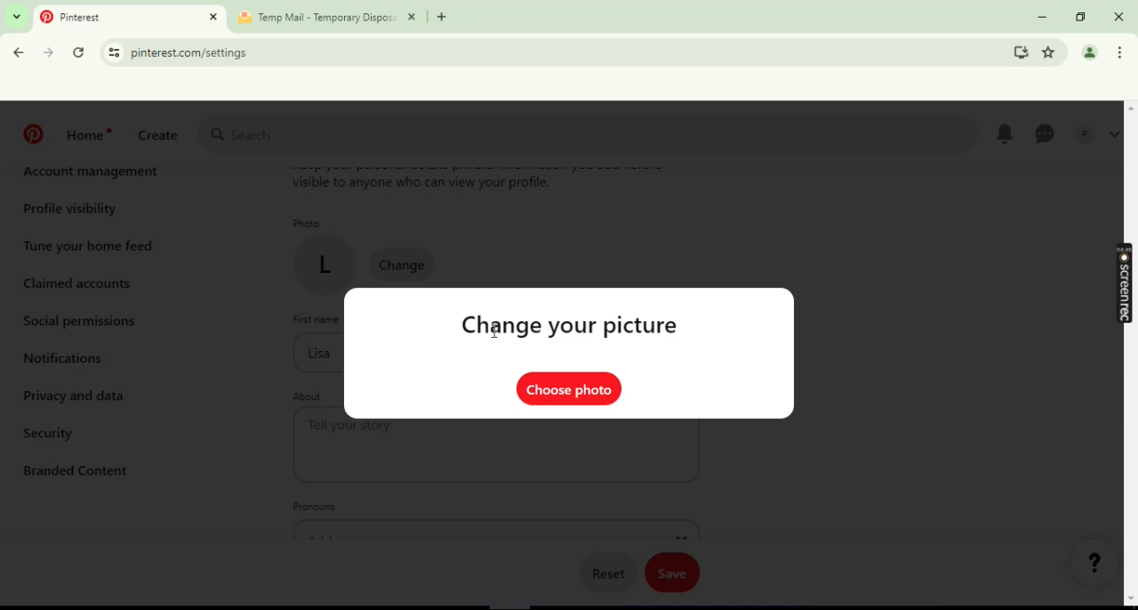
left_click(554, 391)
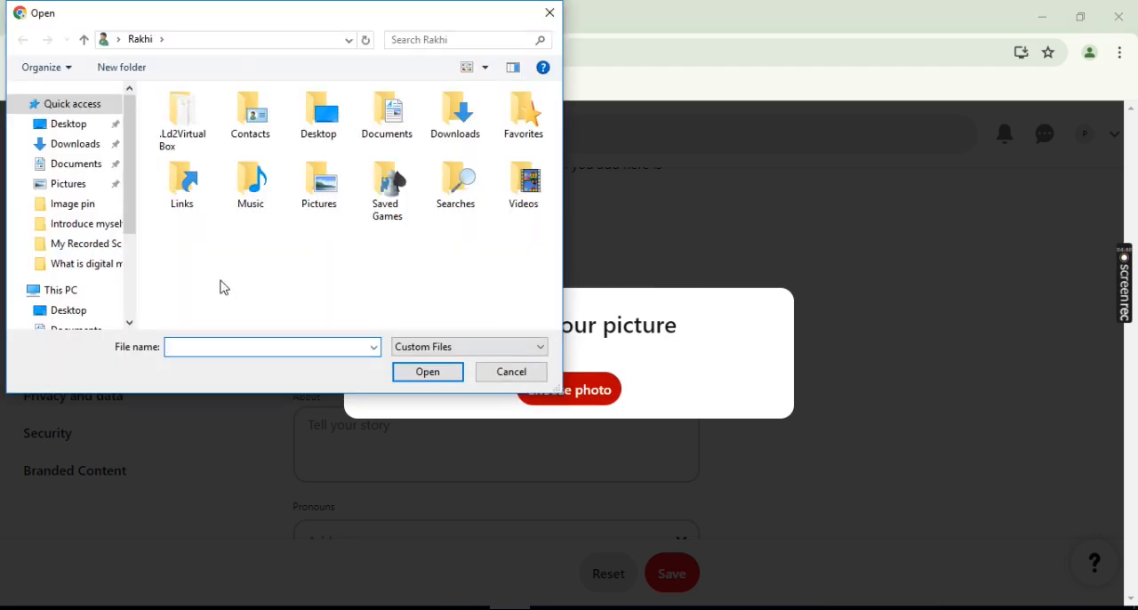
left_click(66, 189)
left_click(417, 259)
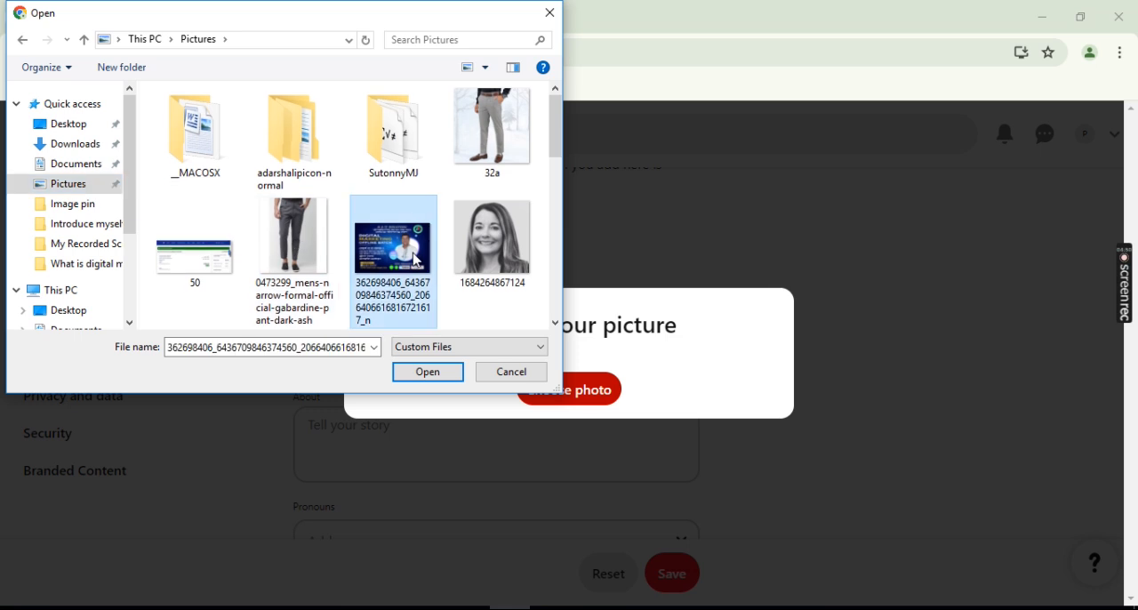
scroll(417, 259, "down", 2)
key("p")
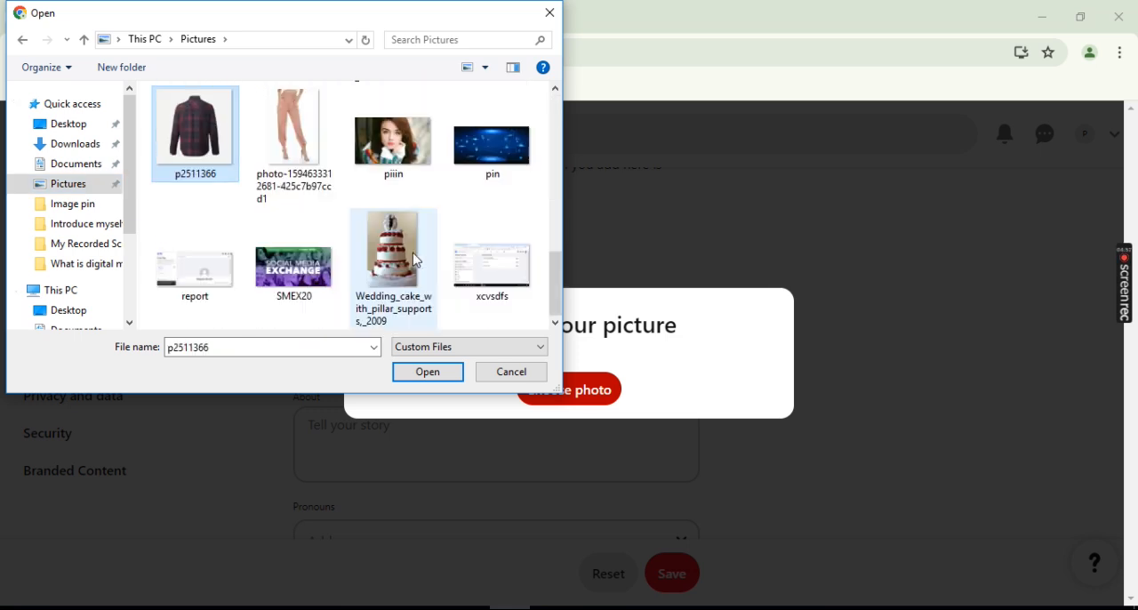
double_click(390, 141)
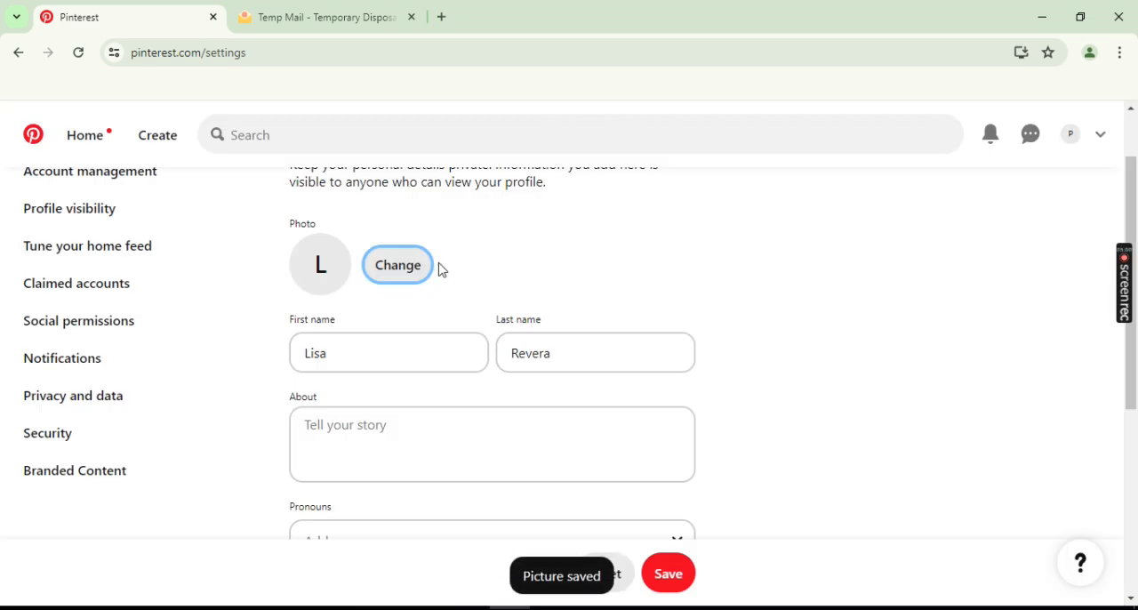
- Enter "Digital Marketing Expert." as the profile's About text
left_click(394, 437)
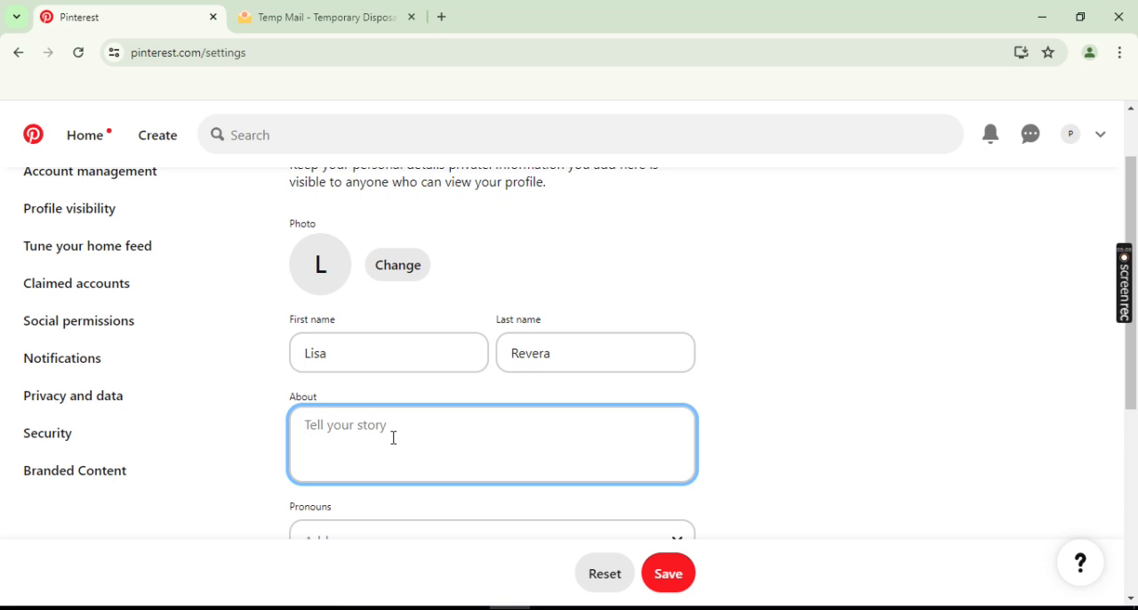
type("Digital Marketing ")
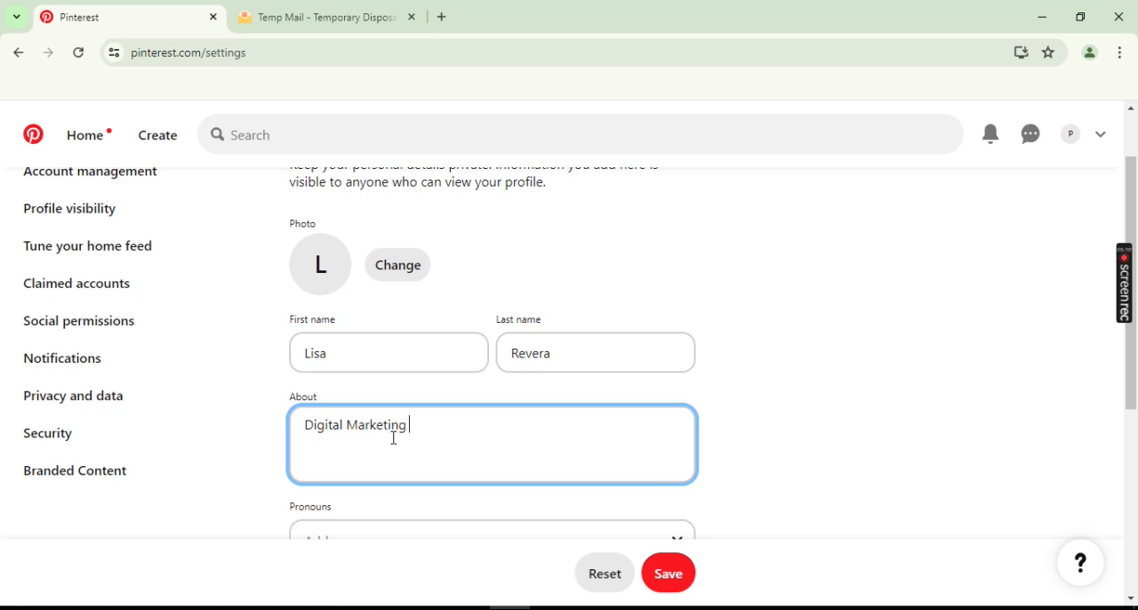
type("Expert.")
- Set the profile's pronouns to she/her
scroll(394, 438, "down", 3)
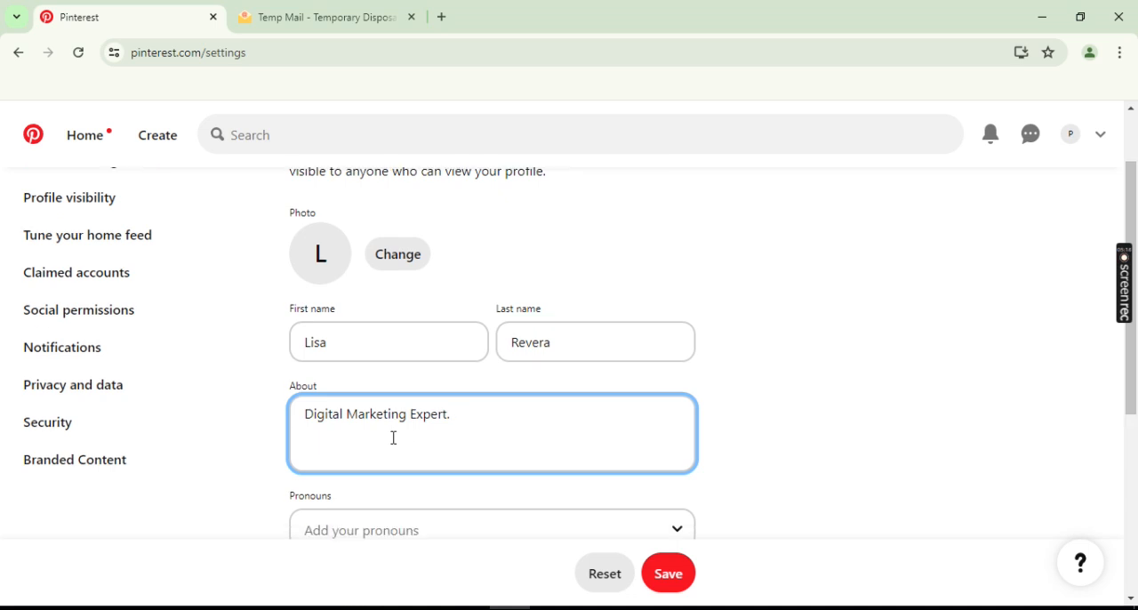
left_click(396, 299)
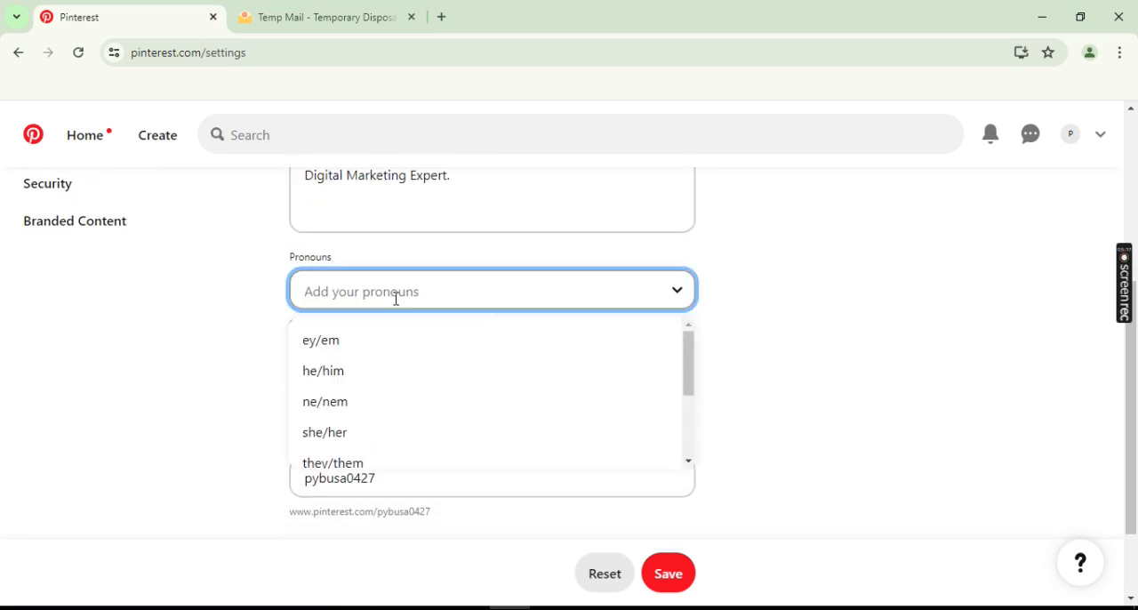
left_click(339, 435)
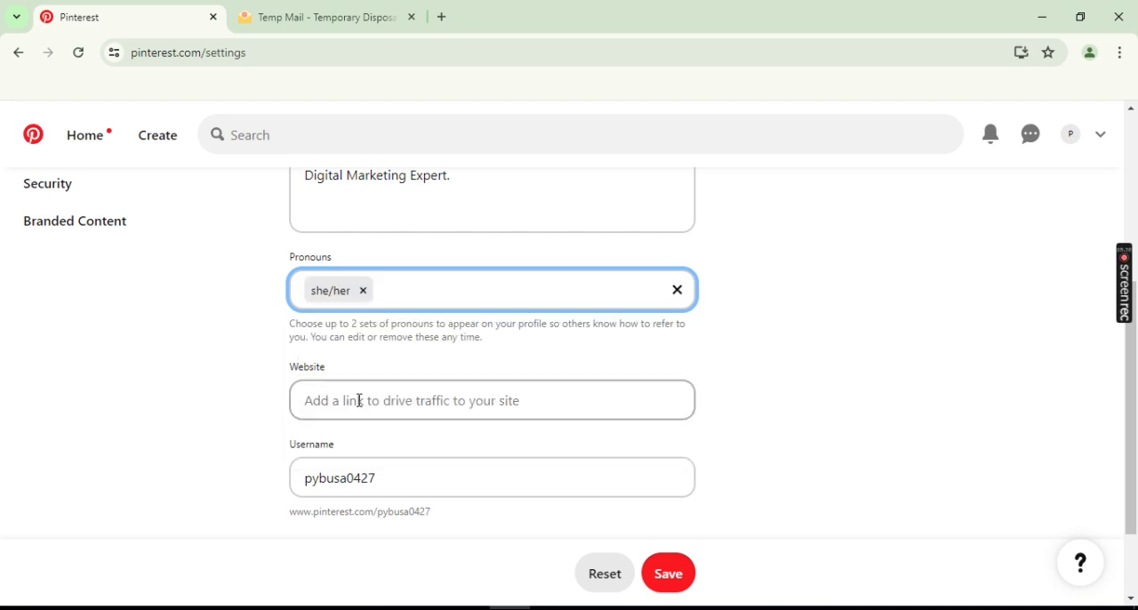
left_click(360, 400)
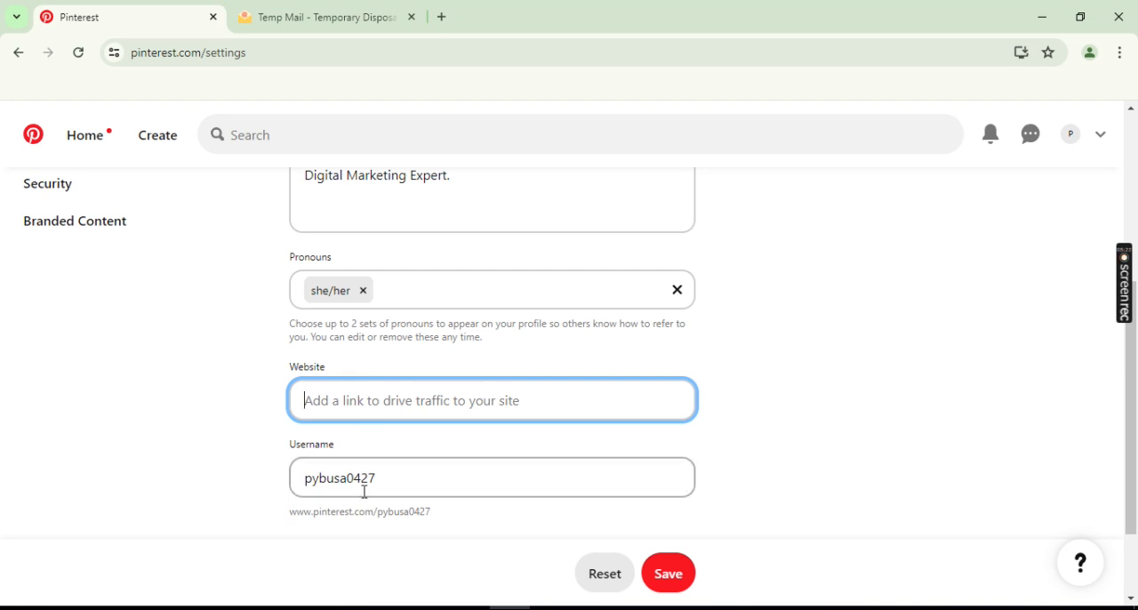
- Replace the username with one based on the profile's full name and save the profile
left_click_drag(407, 478, 275, 486)
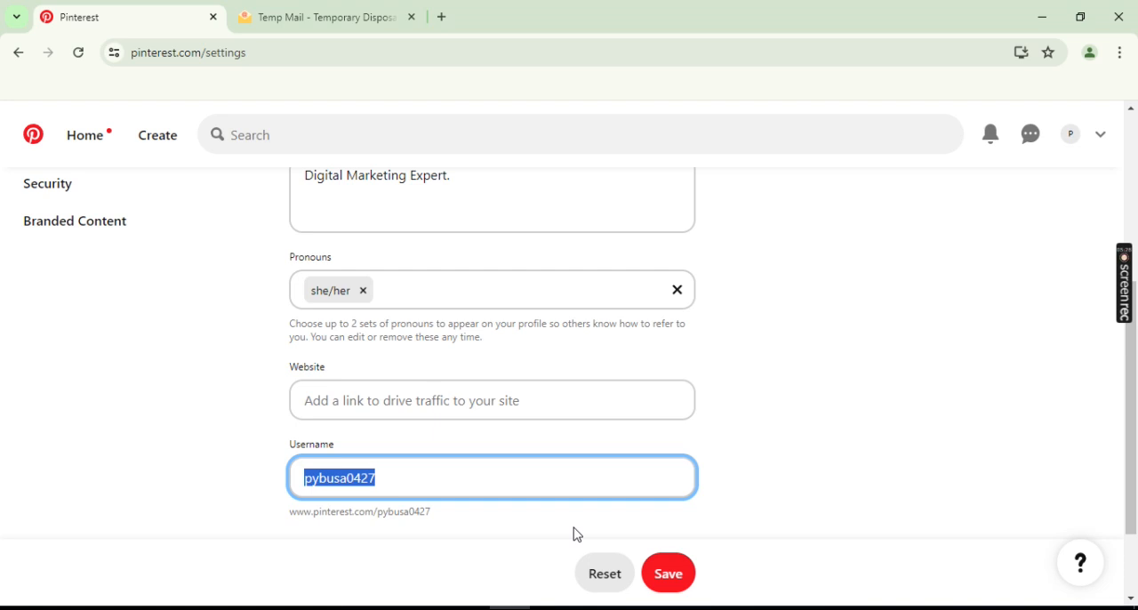
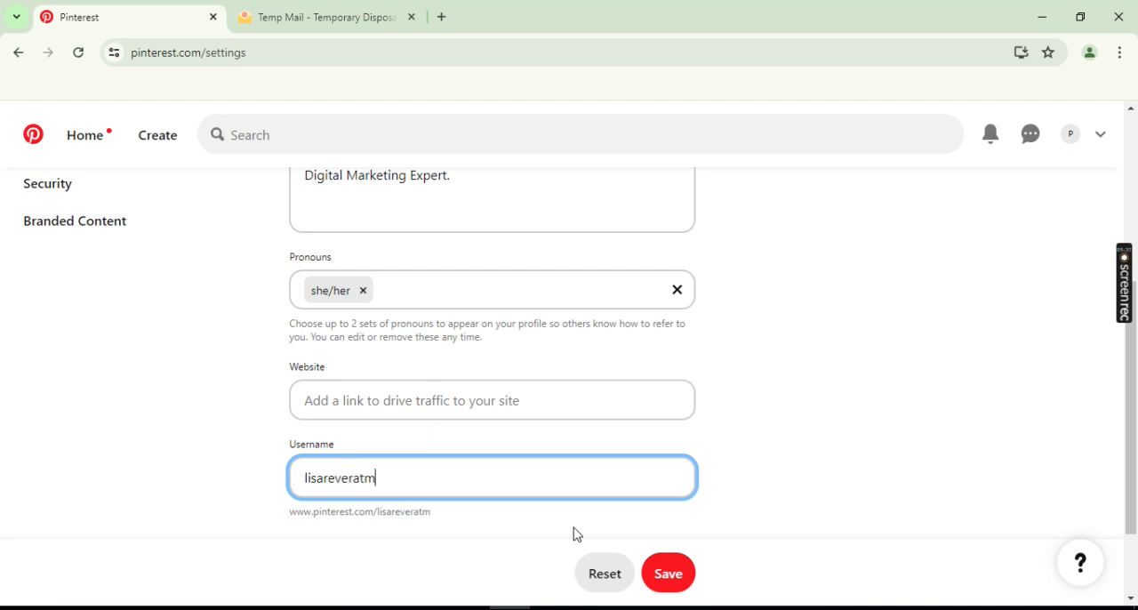
left_click(669, 575)
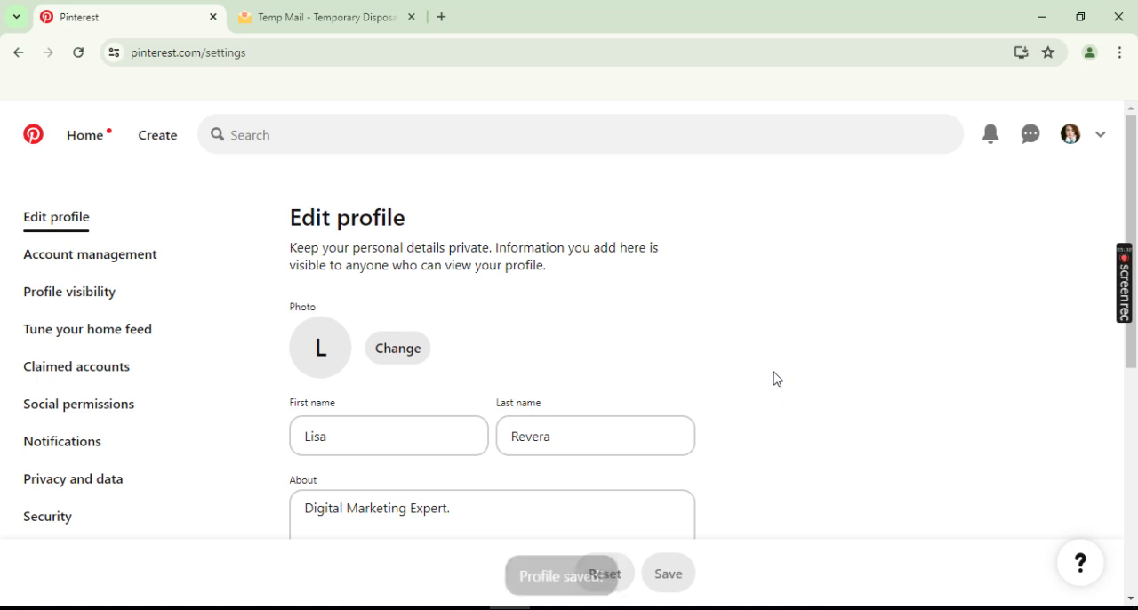
- Review the saved profile details and the account management settings
scroll(776, 379, "down", 3)
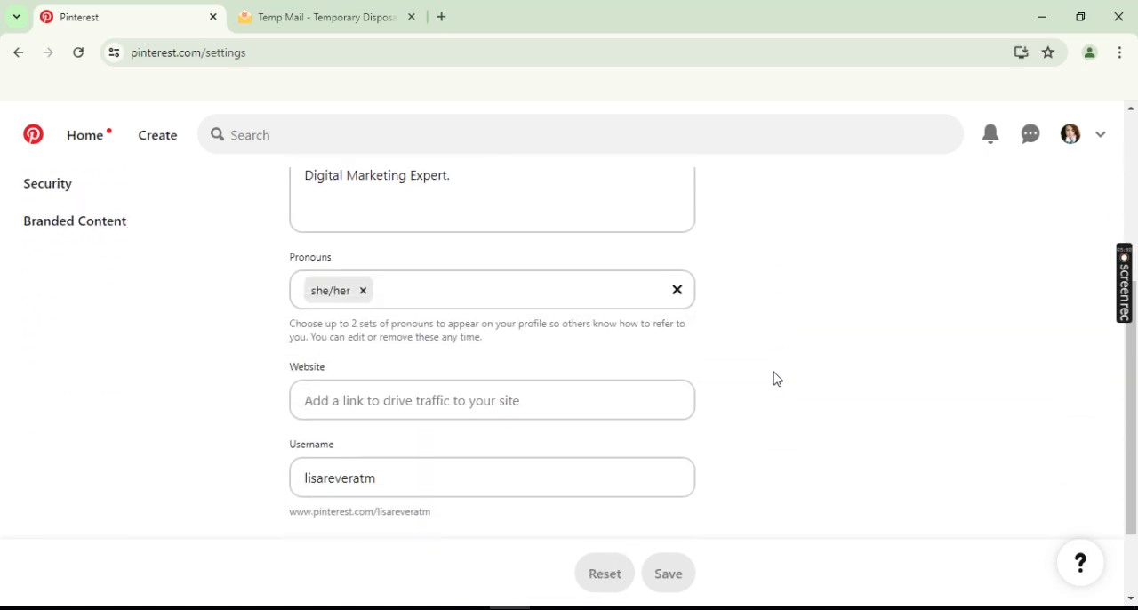
scroll(776, 379, "up", 3)
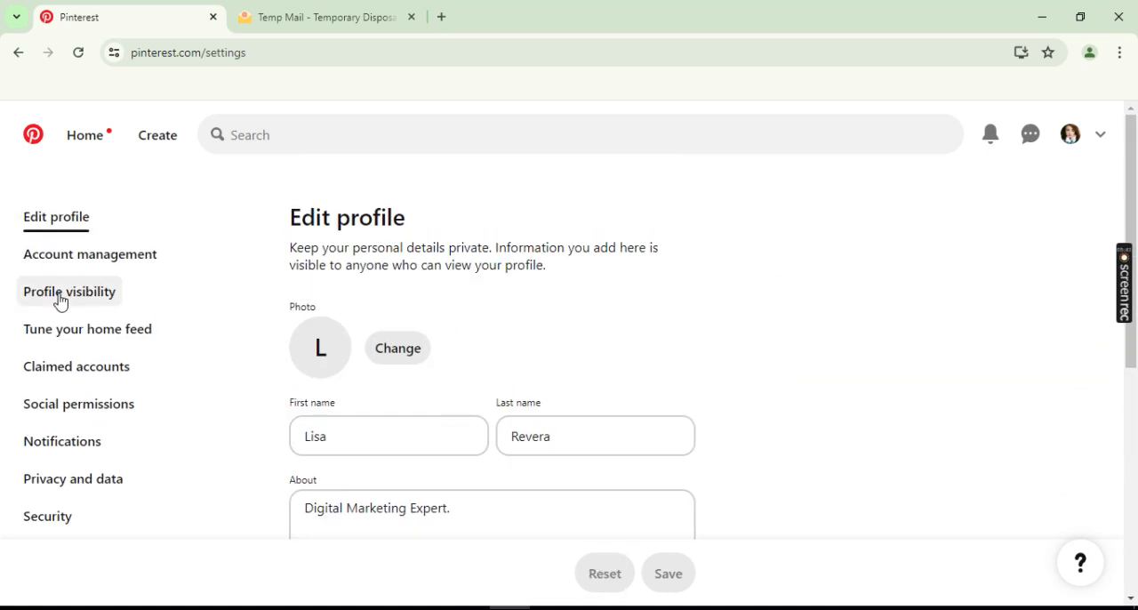
left_click(106, 264)
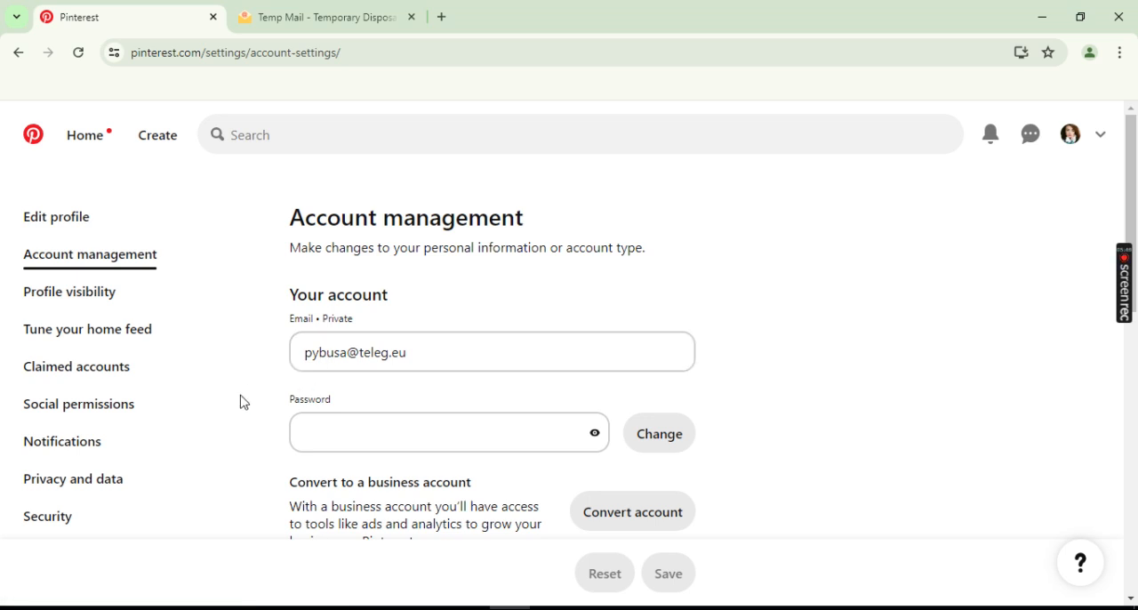
scroll(244, 402, "down", 2)
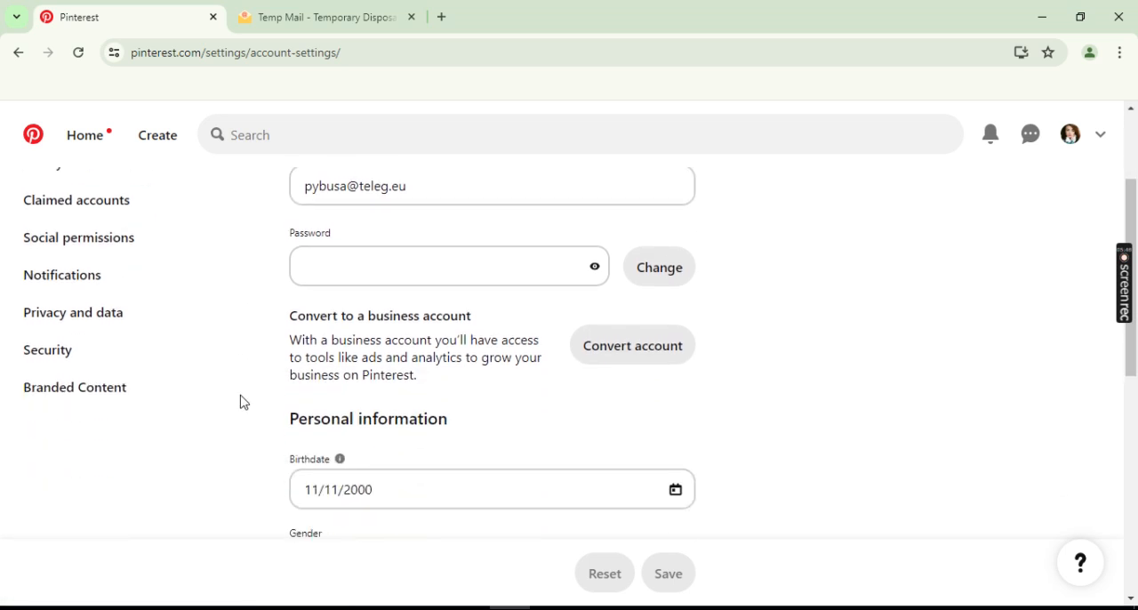
- Open the public profile page and check its display name, About text, username and pronouns
left_click(1070, 136)
left_click_drag(488, 306, 638, 311)
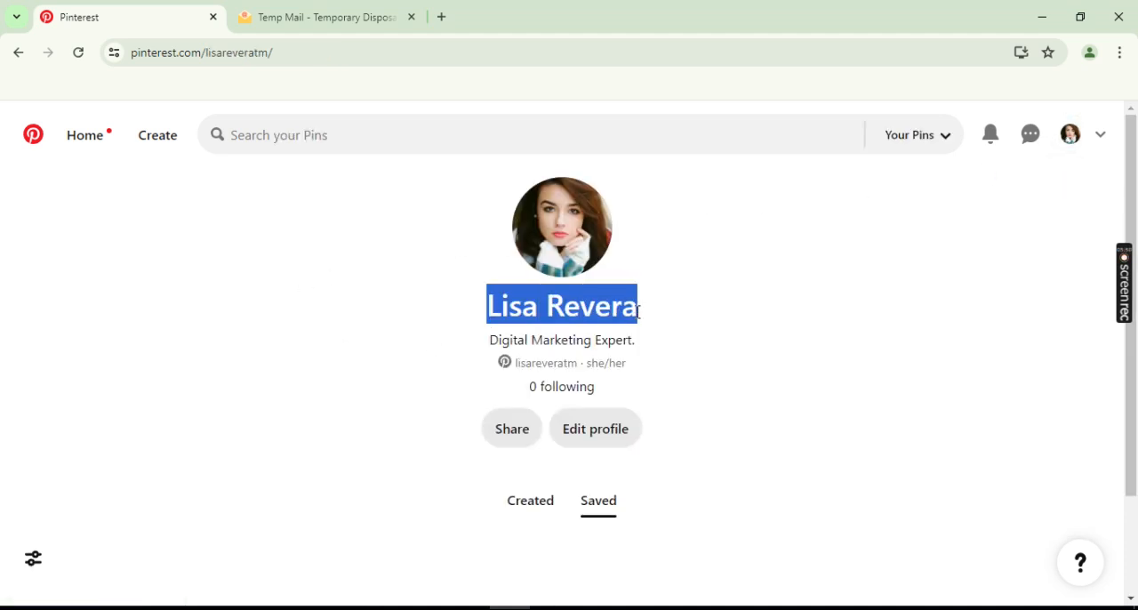
left_click_drag(485, 339, 649, 343)
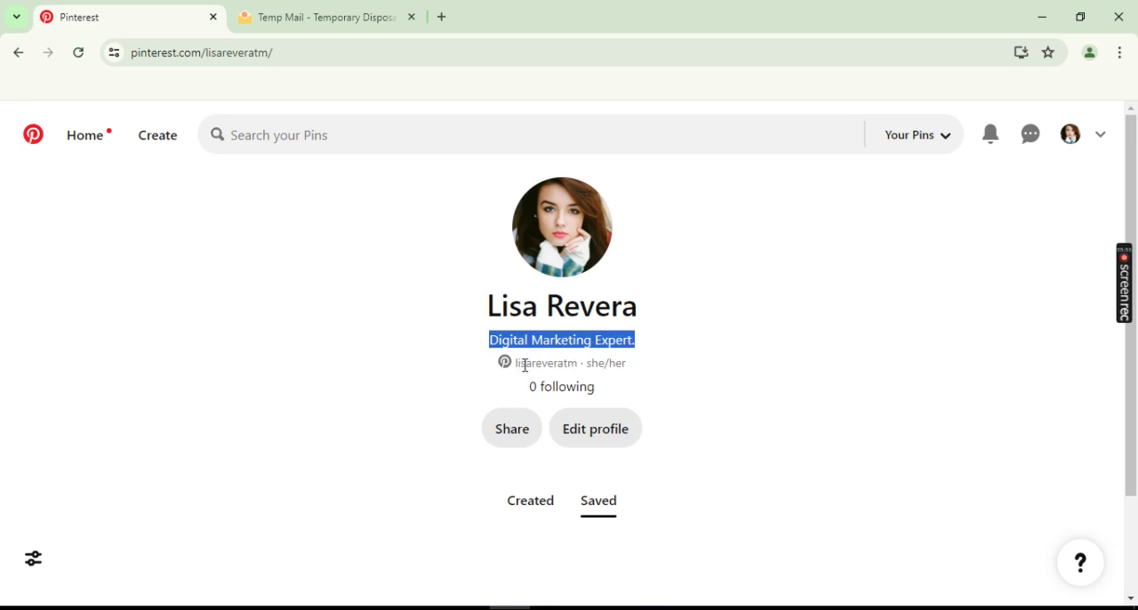
left_click_drag(523, 363, 549, 364)
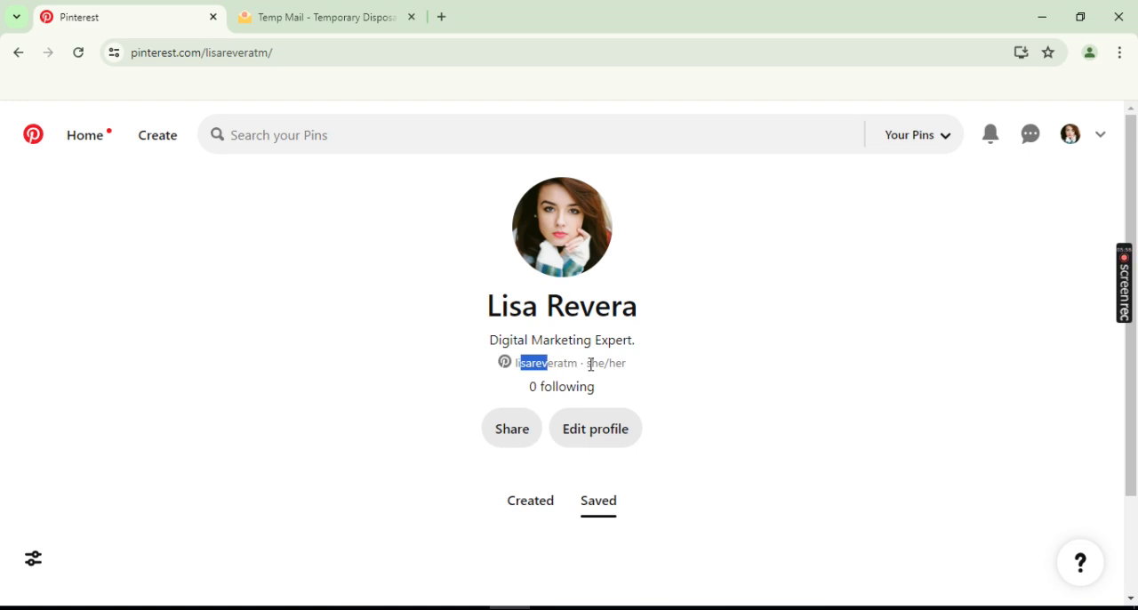
double_click(545, 363)
left_click(674, 377)
- Check the Tempmailo inbox for new messages and return to the Pinterest profile
left_click(261, 9)
scroll(262, 318, "up", 3)
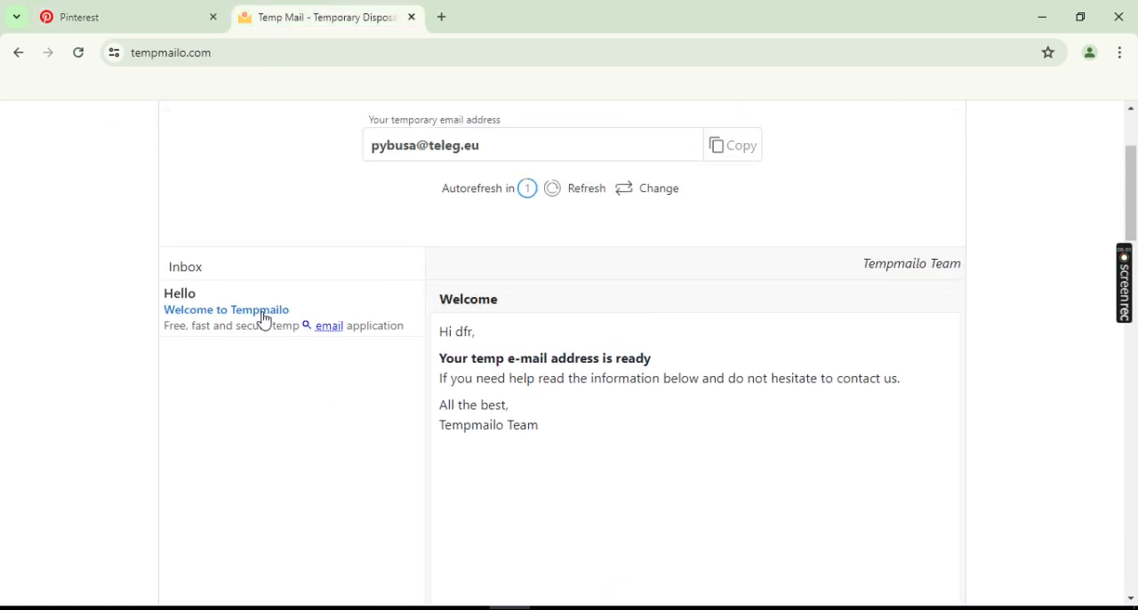
left_click(173, 14)
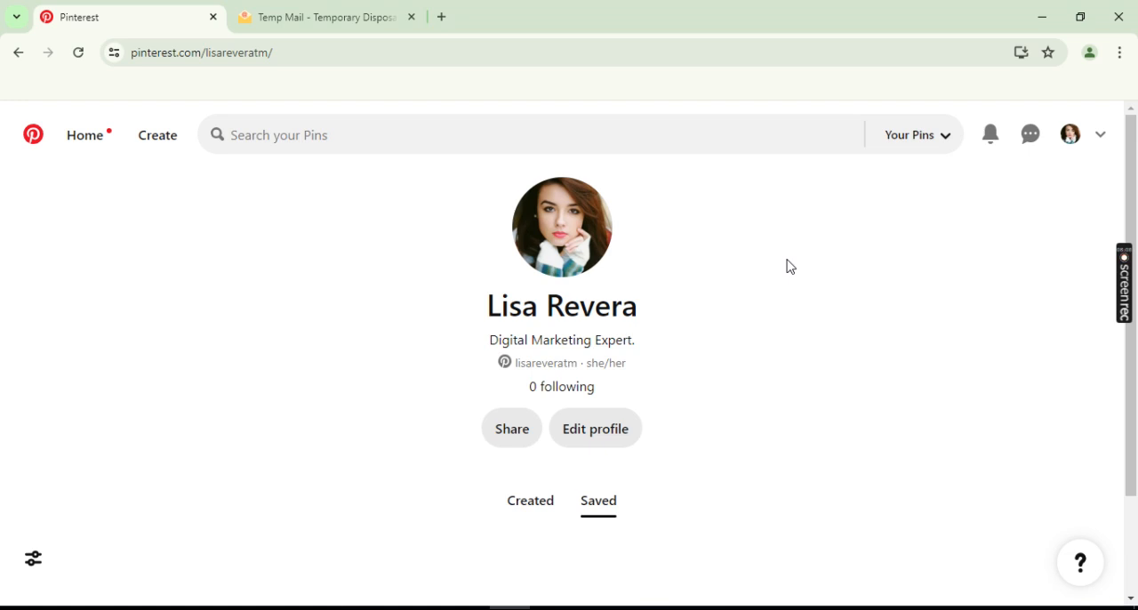
- Start converting the personal account to business, review the feature comparison and upgrade to the free business account
left_click(1102, 138)
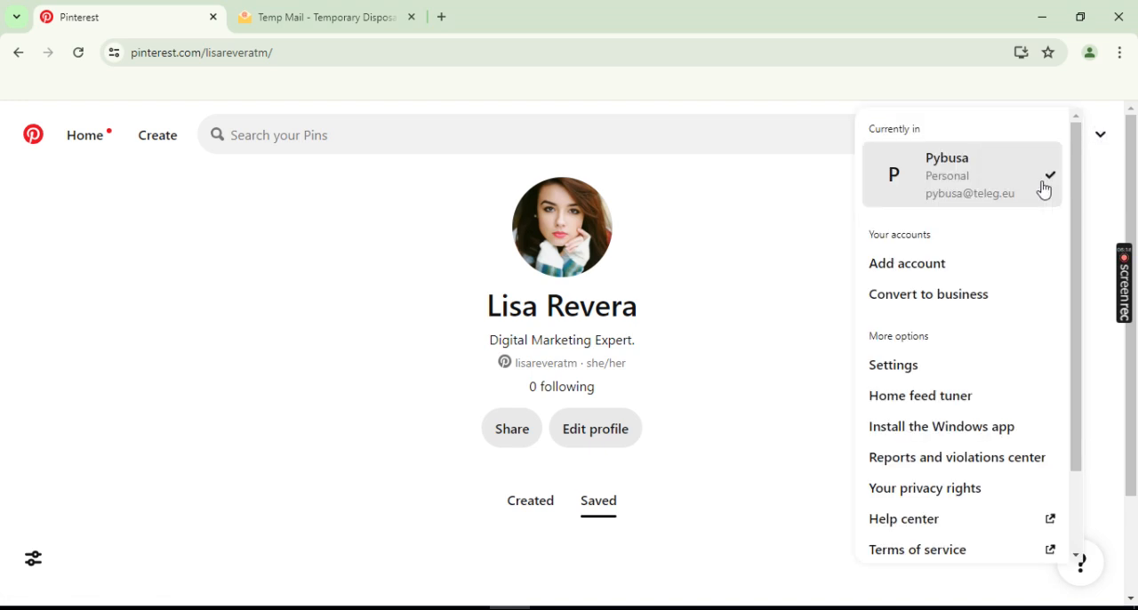
left_click(953, 303)
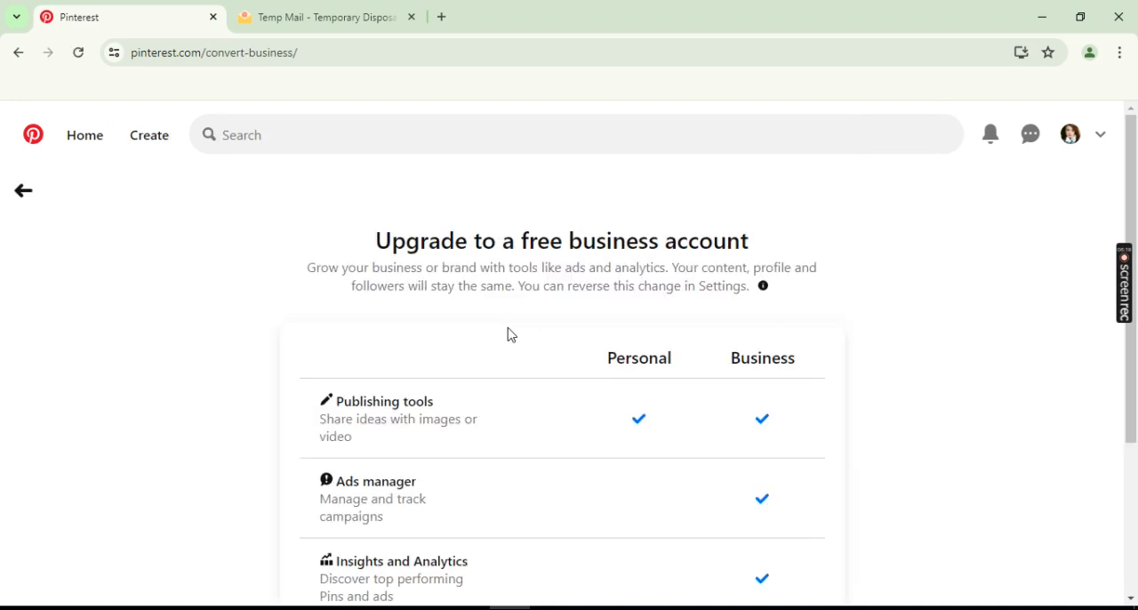
scroll(450, 302, "down", 1)
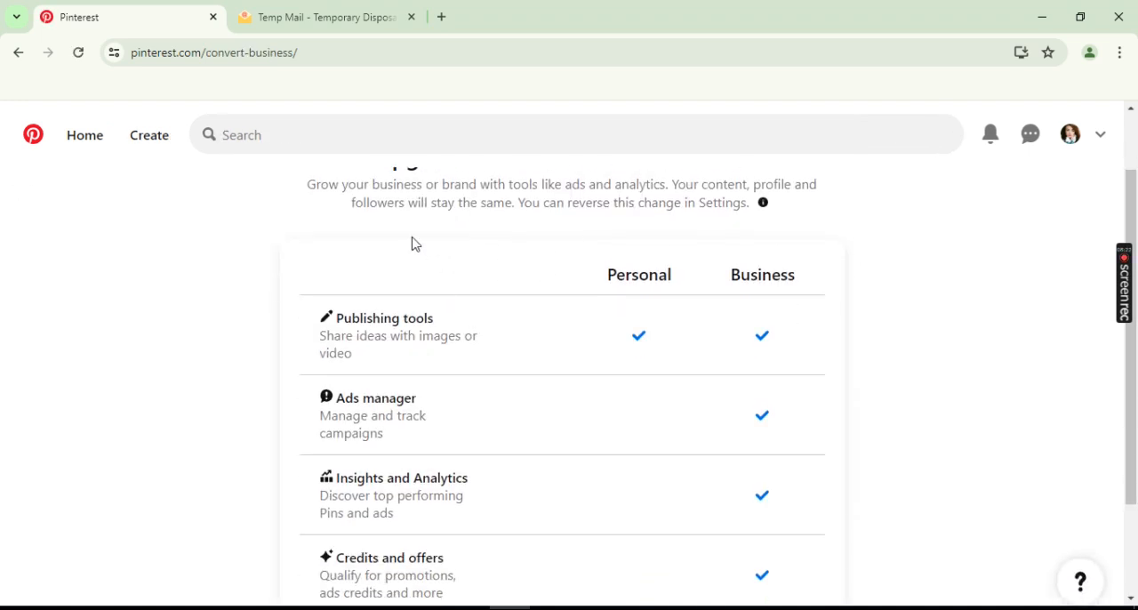
scroll(441, 268, "up", 1)
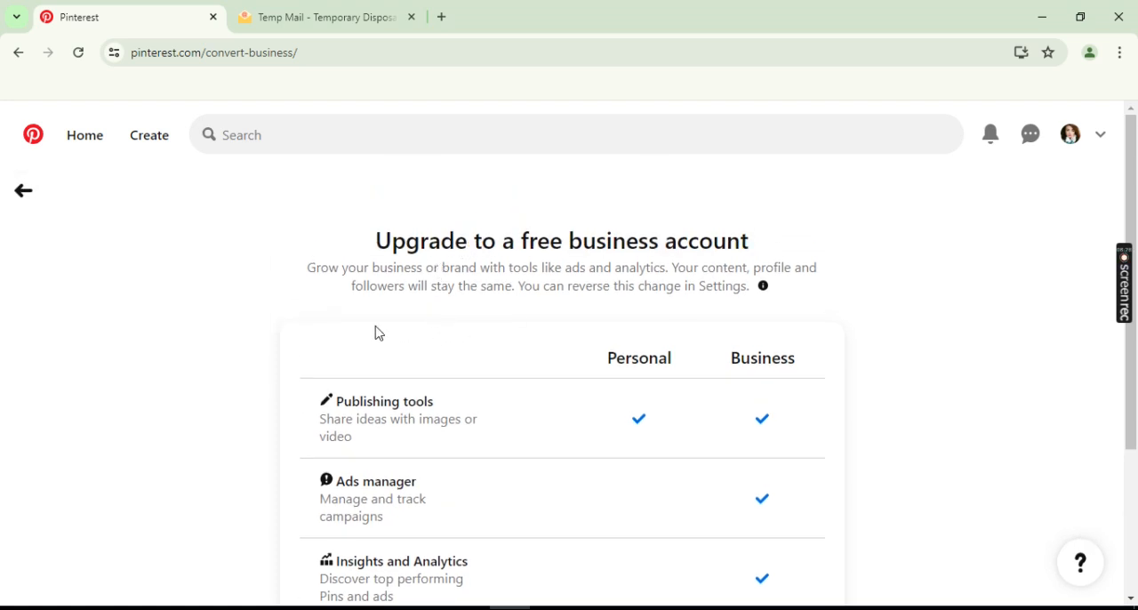
scroll(377, 333, "down", 2)
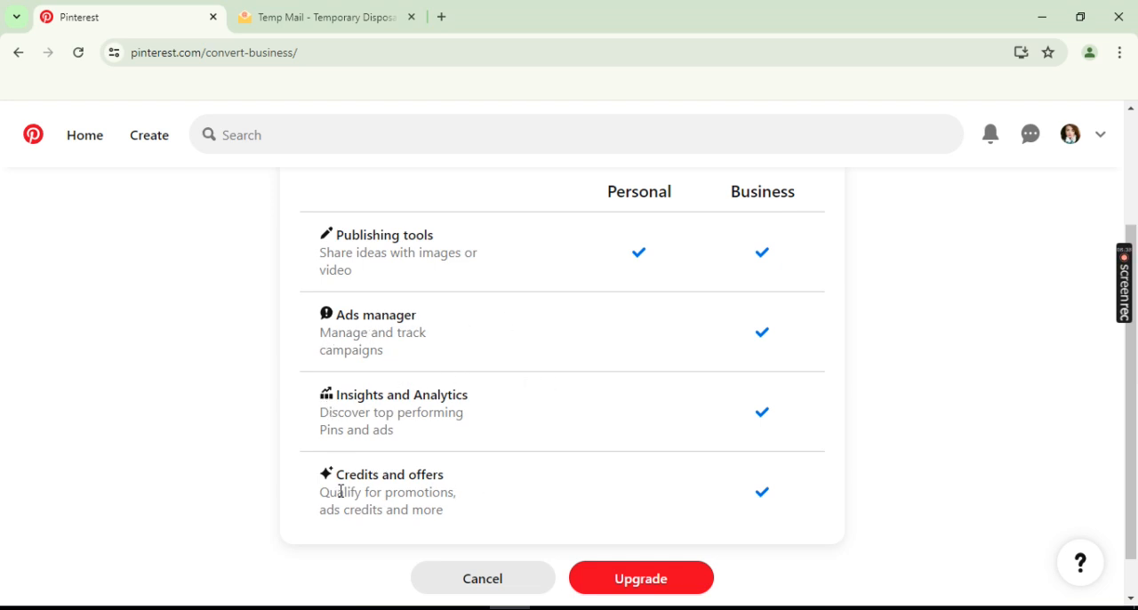
scroll(479, 492, "down", 1)
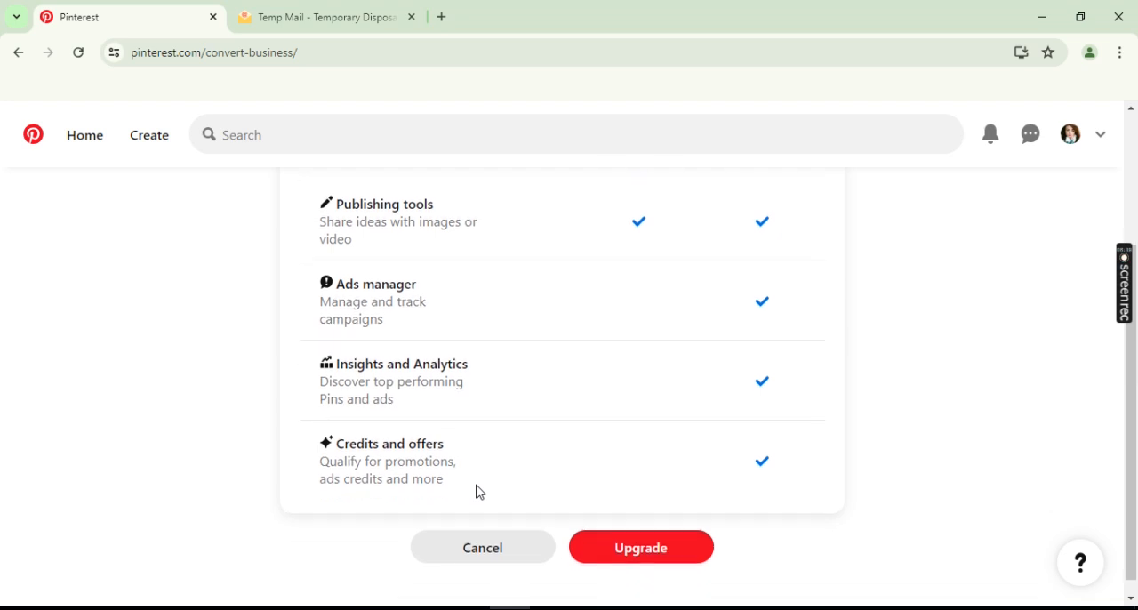
left_click(655, 538)
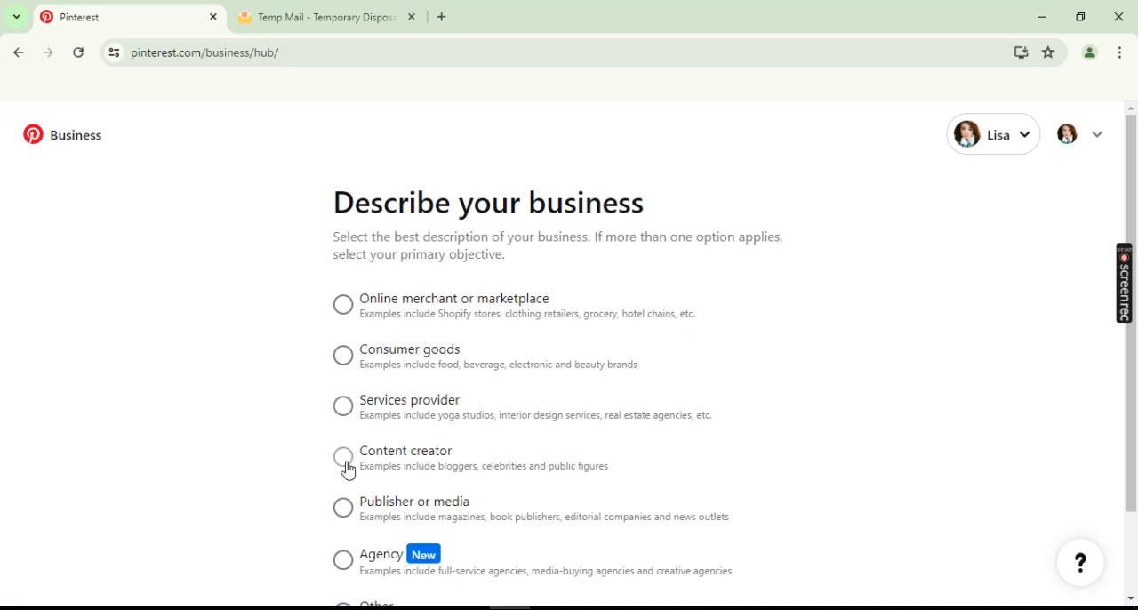
- Describe the business as Online merchant or marketplace and continue to the business information form
scroll(348, 471, "down", 1)
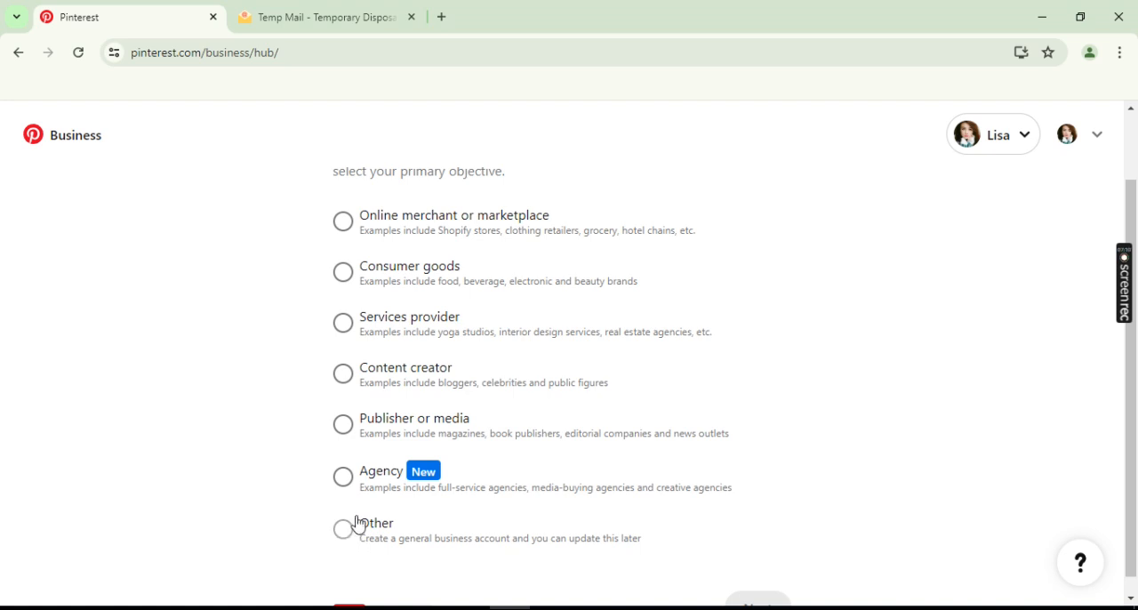
left_click(346, 230)
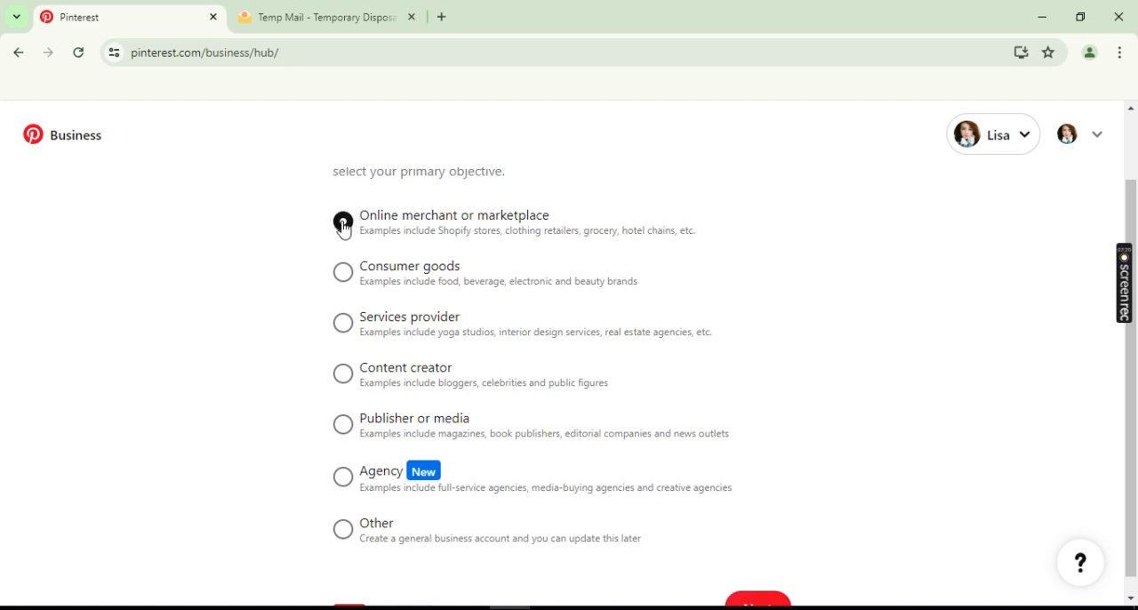
scroll(498, 374, "down", 1)
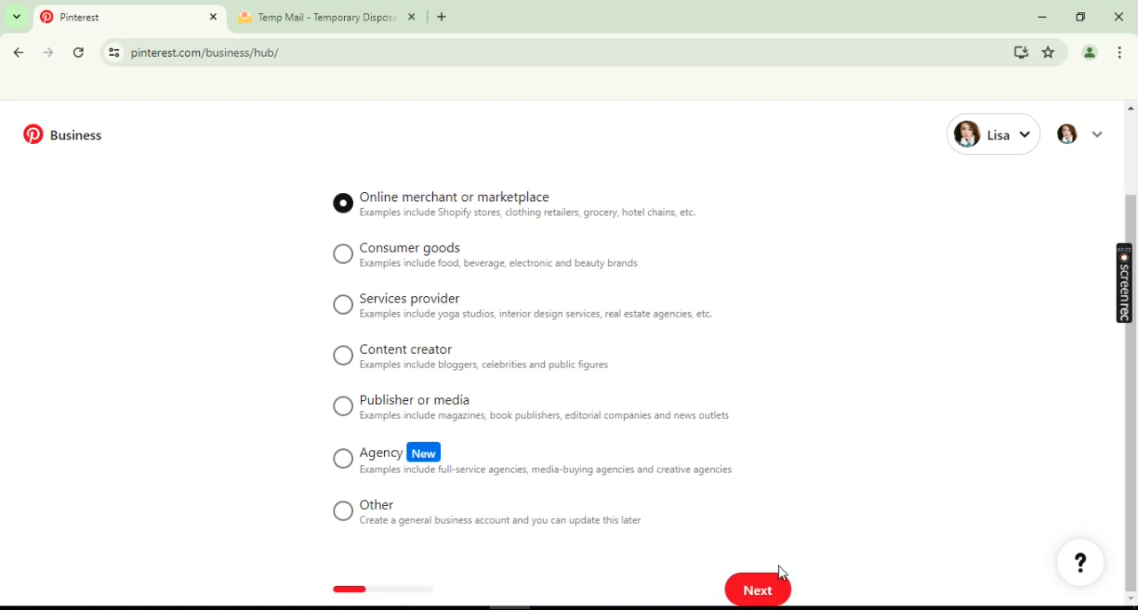
left_click(768, 594)
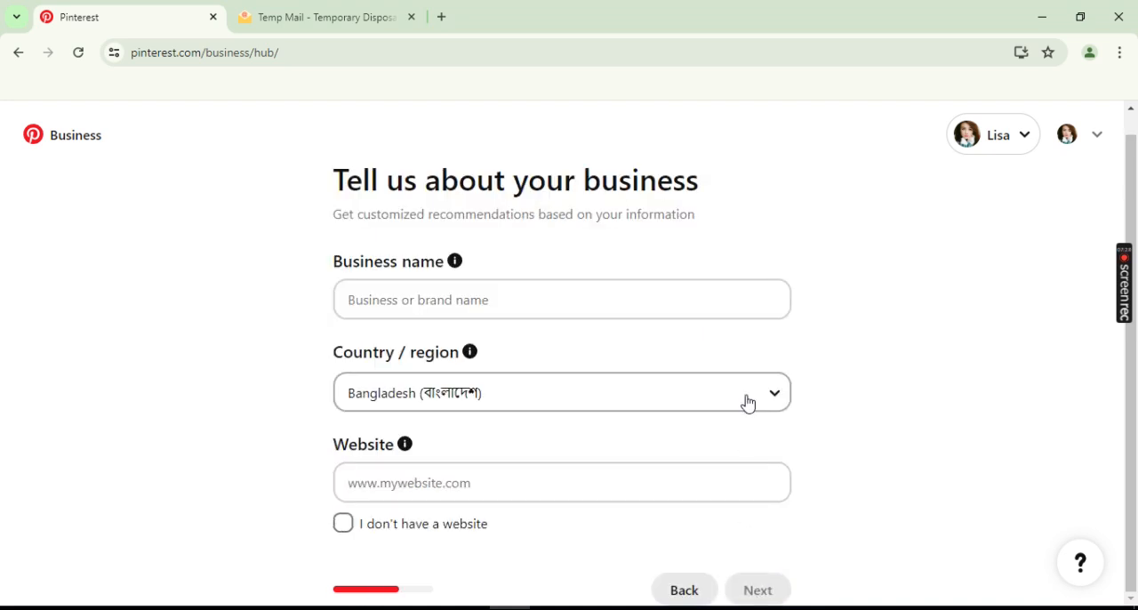
- Enter "Digital Product Seller" as the business name, indicate that there is no website and continue
left_click(426, 298)
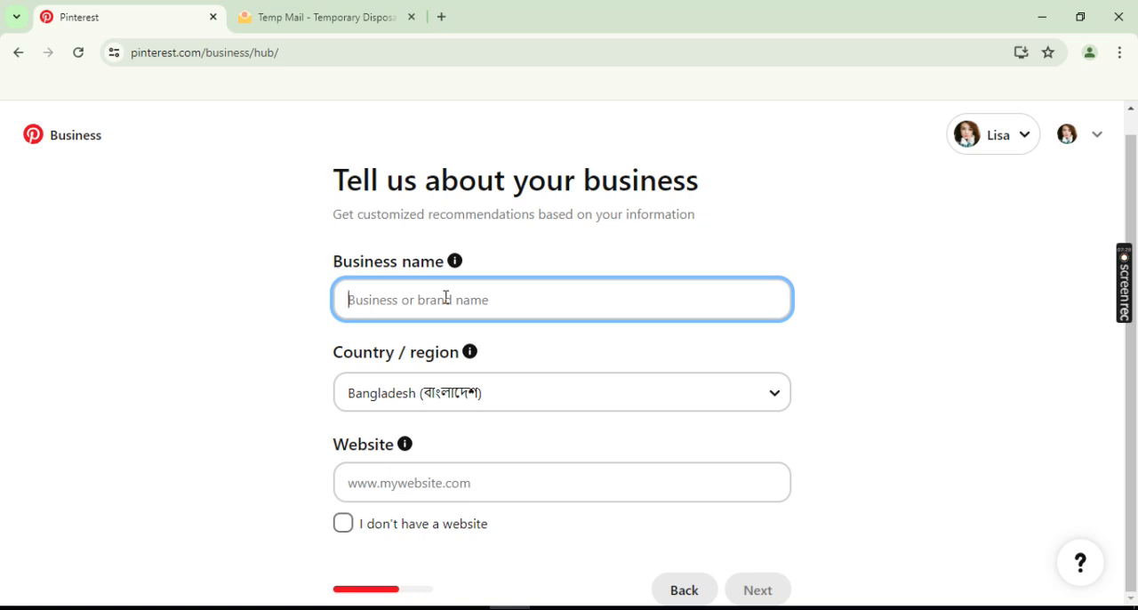
type("Digital Product Seller")
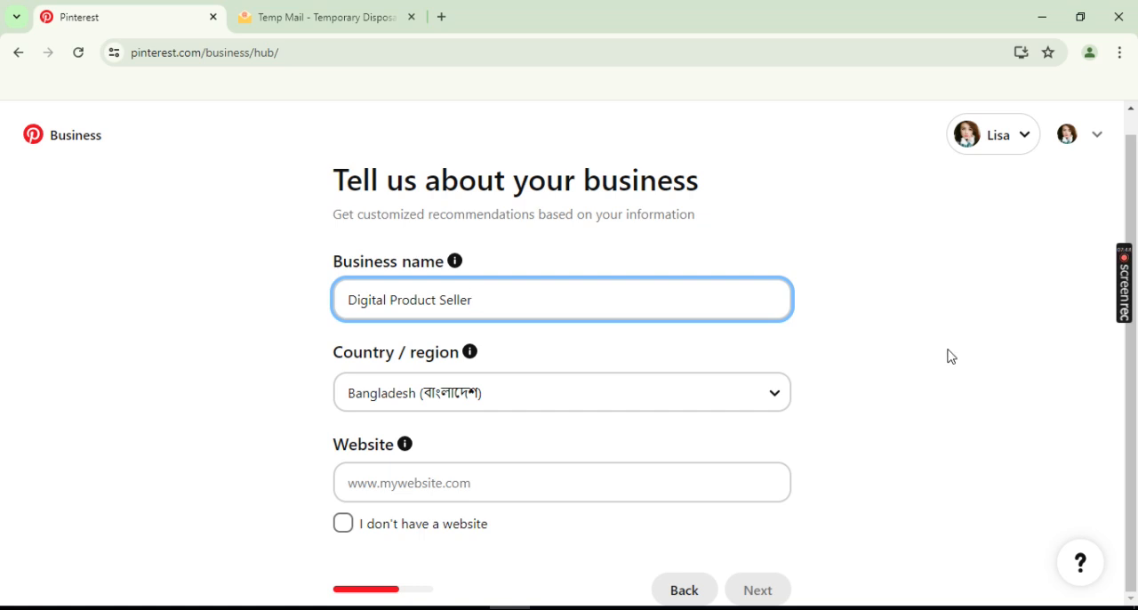
left_click(454, 481)
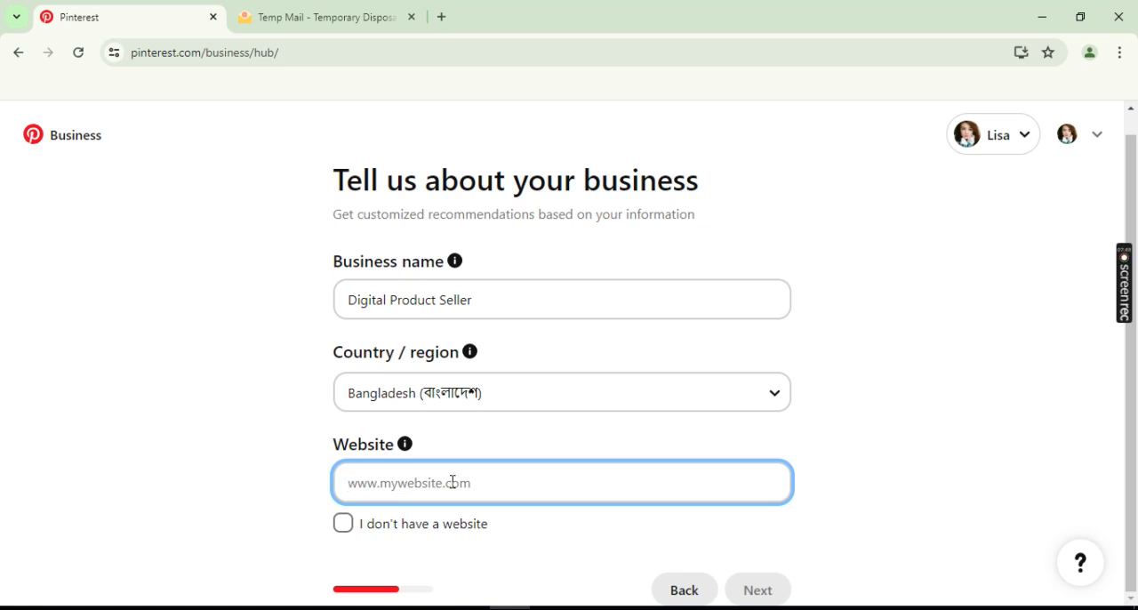
left_click(345, 534)
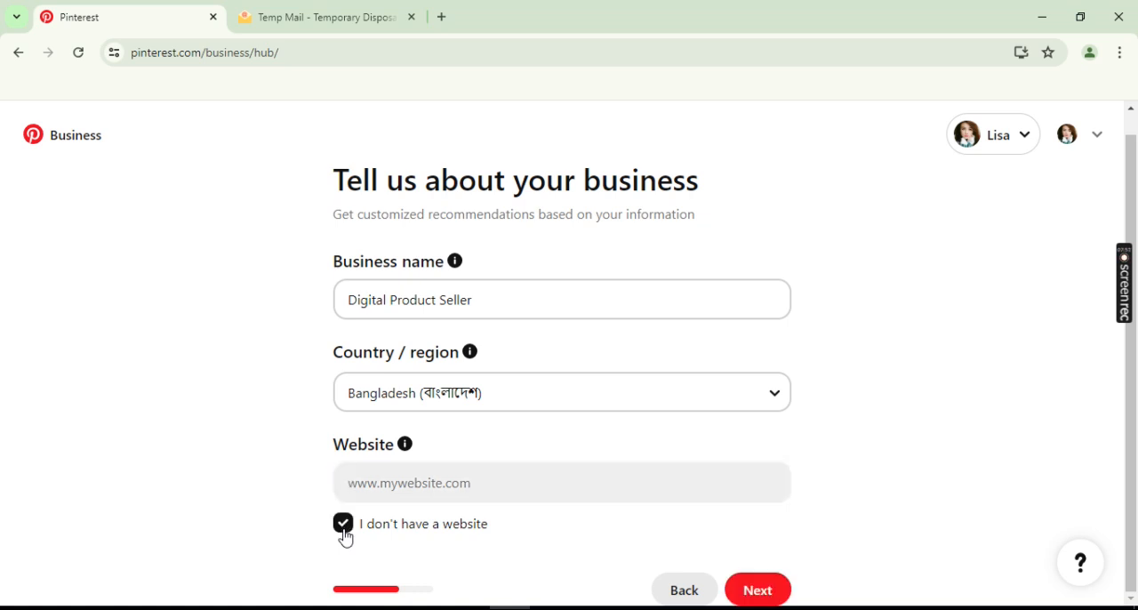
left_click(757, 591)
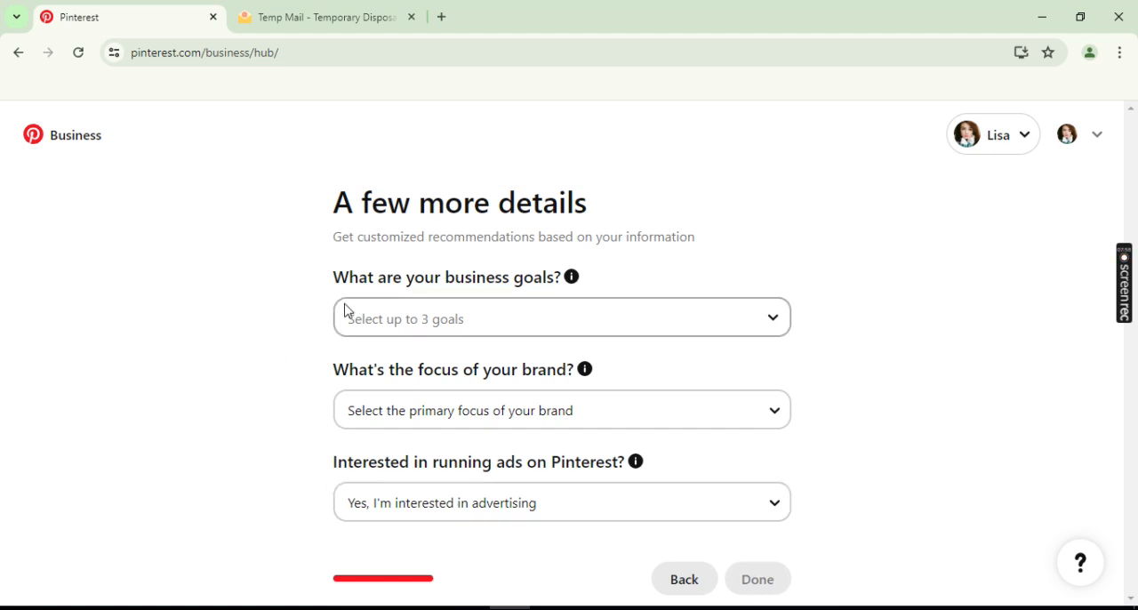
- Select Increase online sales, Generate more leads and Grow brand awareness as the business goals
left_click(604, 318)
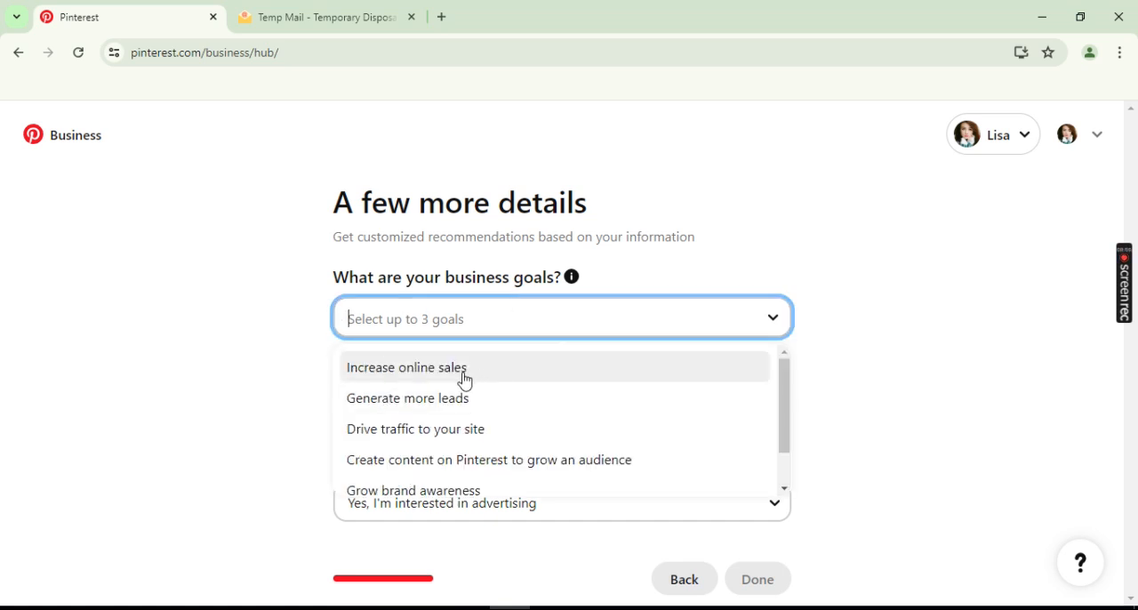
scroll(528, 427, "down", 1)
scroll(529, 426, "up", 1)
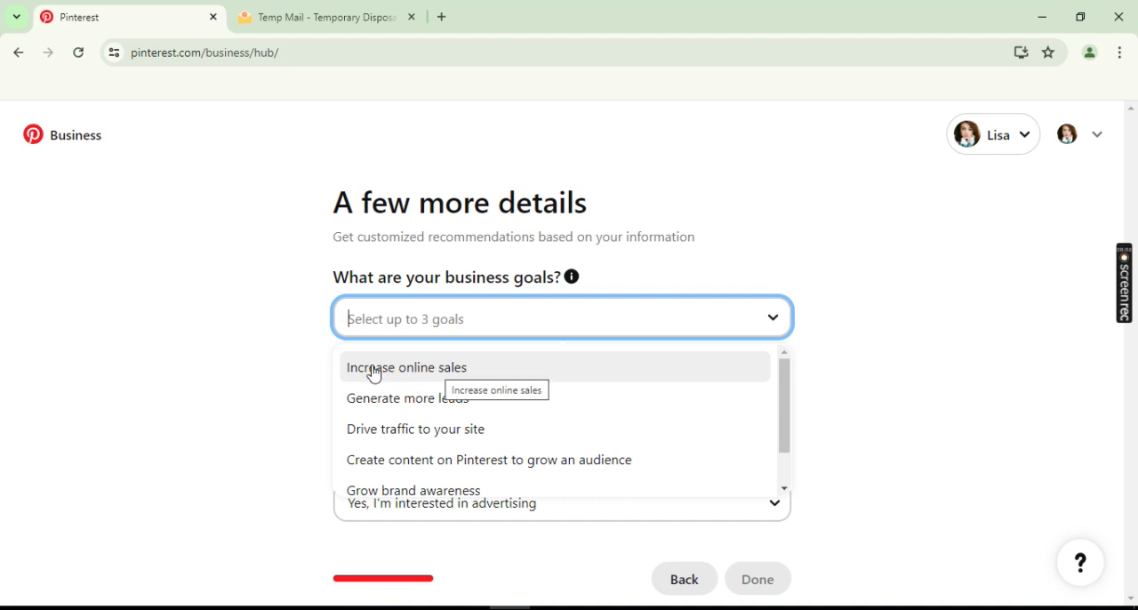
left_click(425, 372)
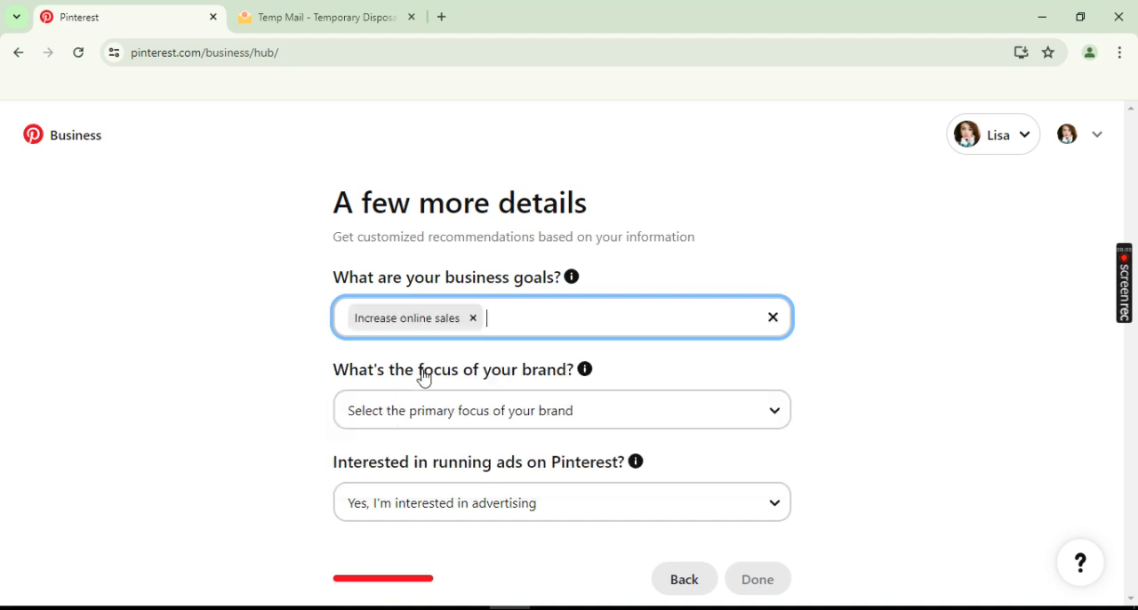
left_click(640, 327)
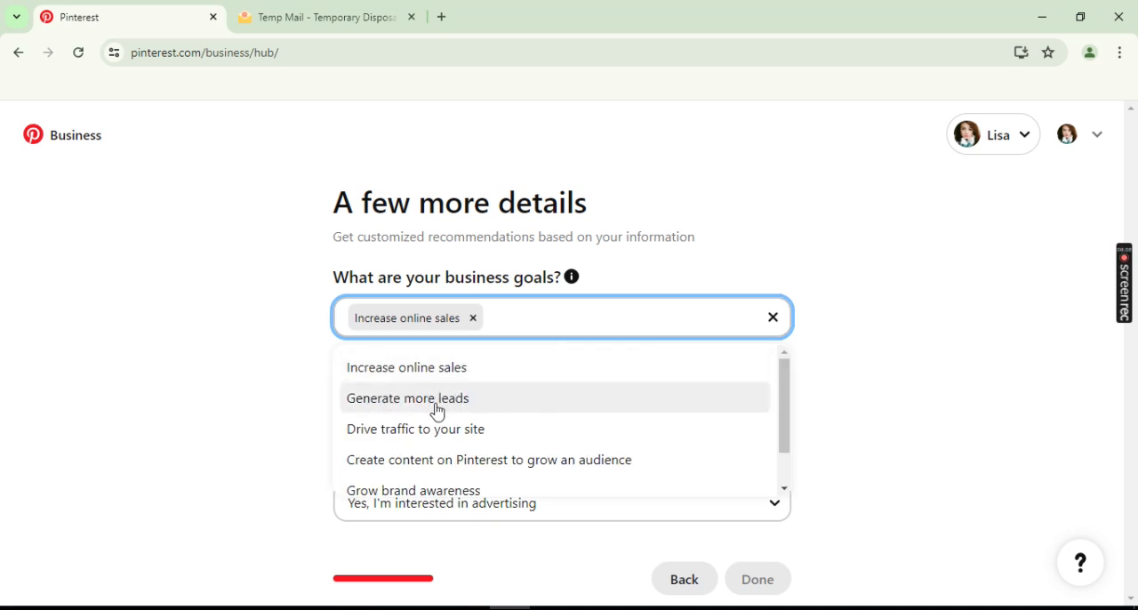
left_click(433, 400)
left_click(610, 336)
scroll(551, 382, "down", 2)
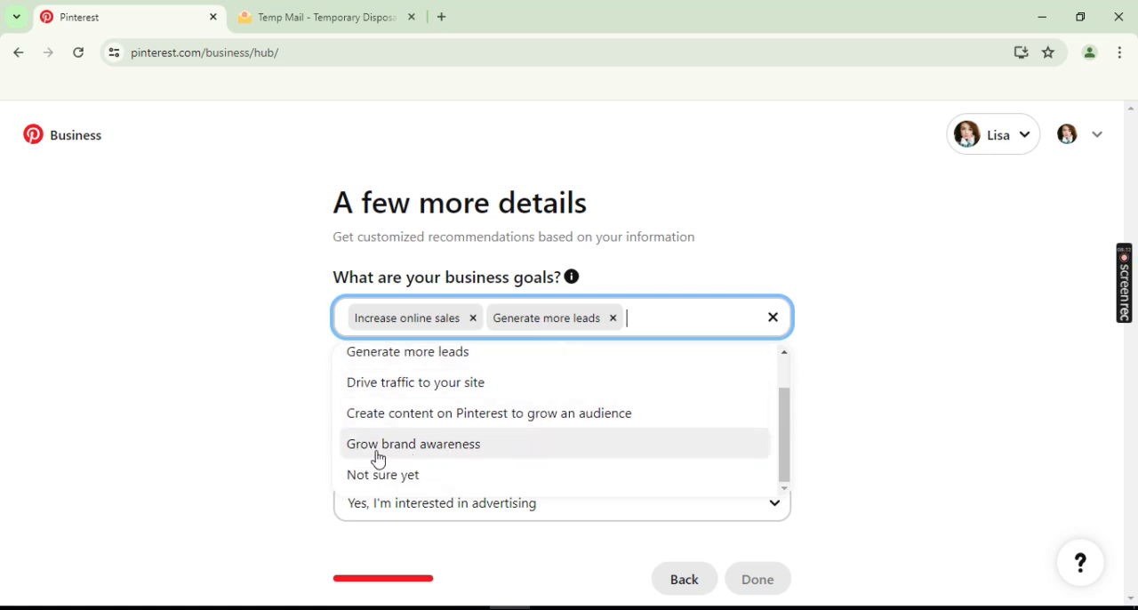
left_click(445, 454)
- Set the brand focus to Other and state an interest in advertising on Pinterest
scroll(292, 430, "down", 1)
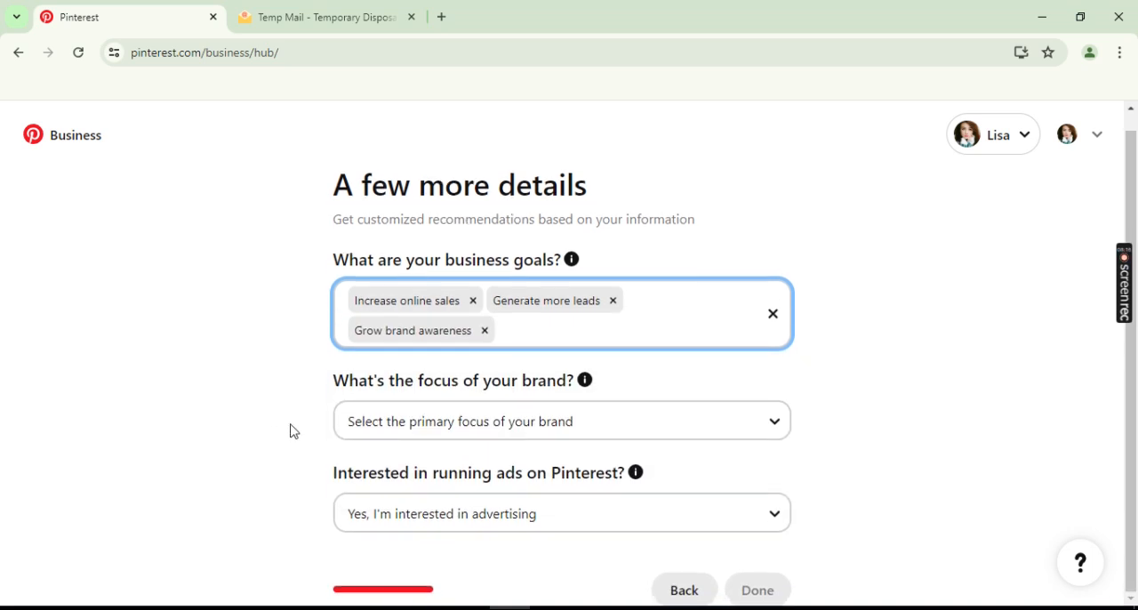
left_click(486, 433)
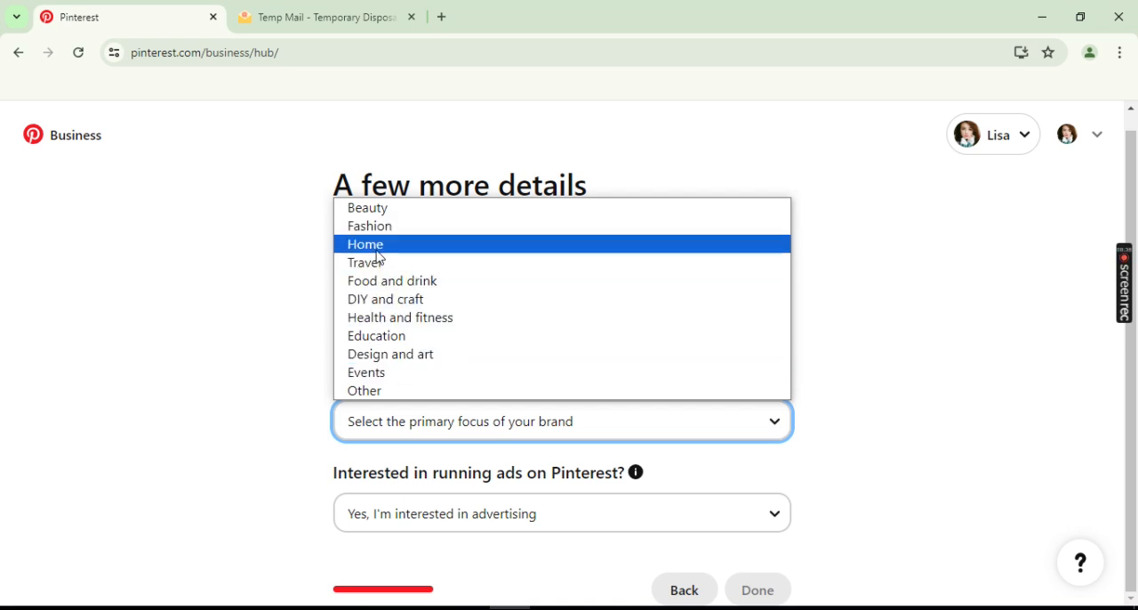
left_click(379, 391)
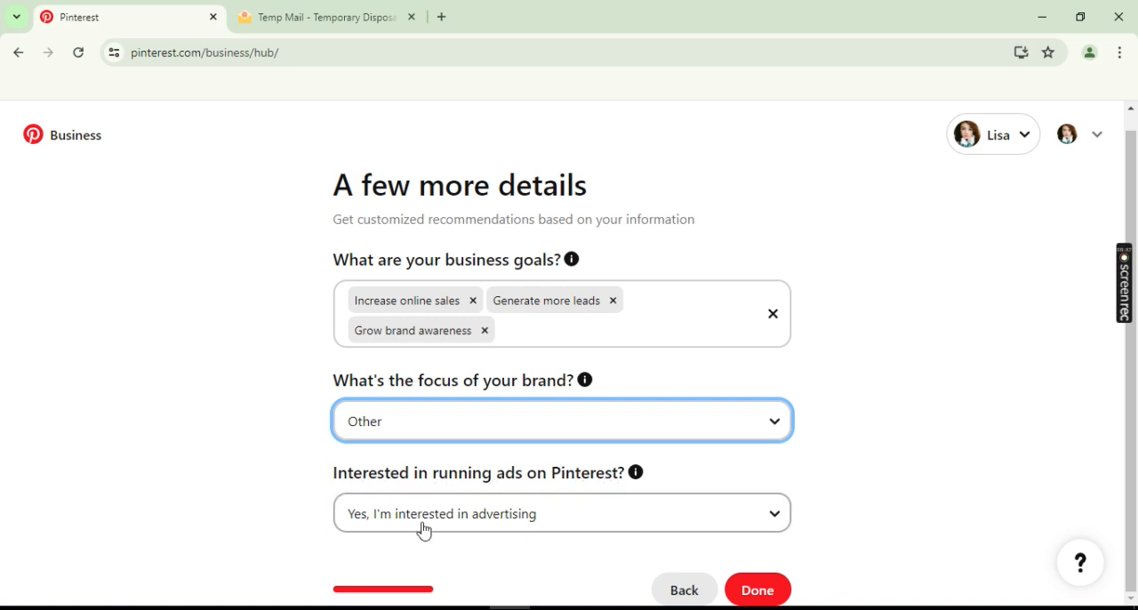
left_click(536, 521)
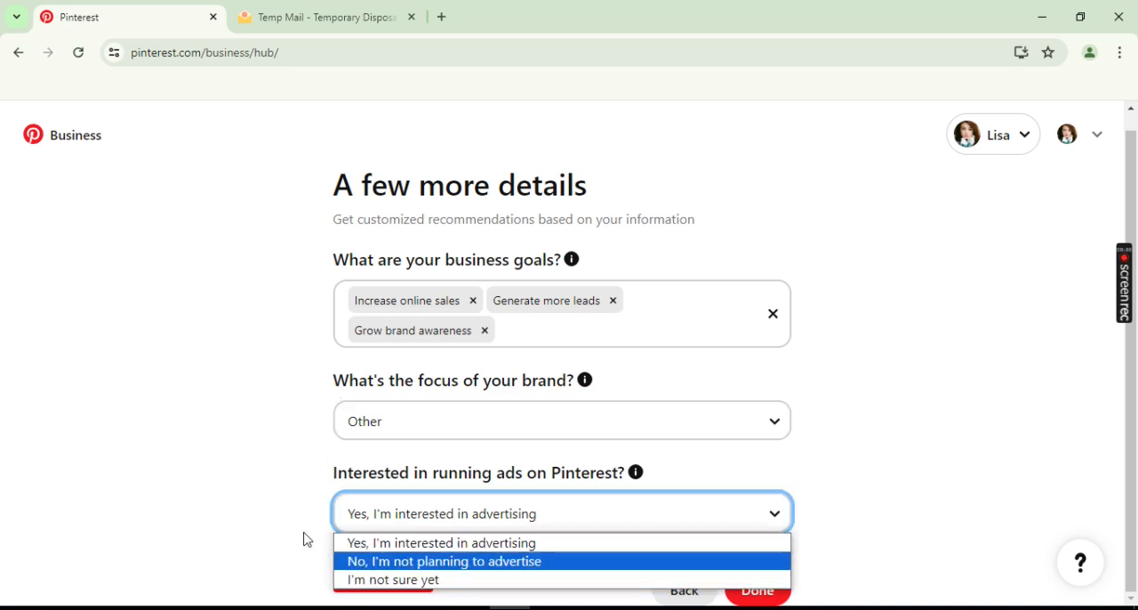
left_click(370, 544)
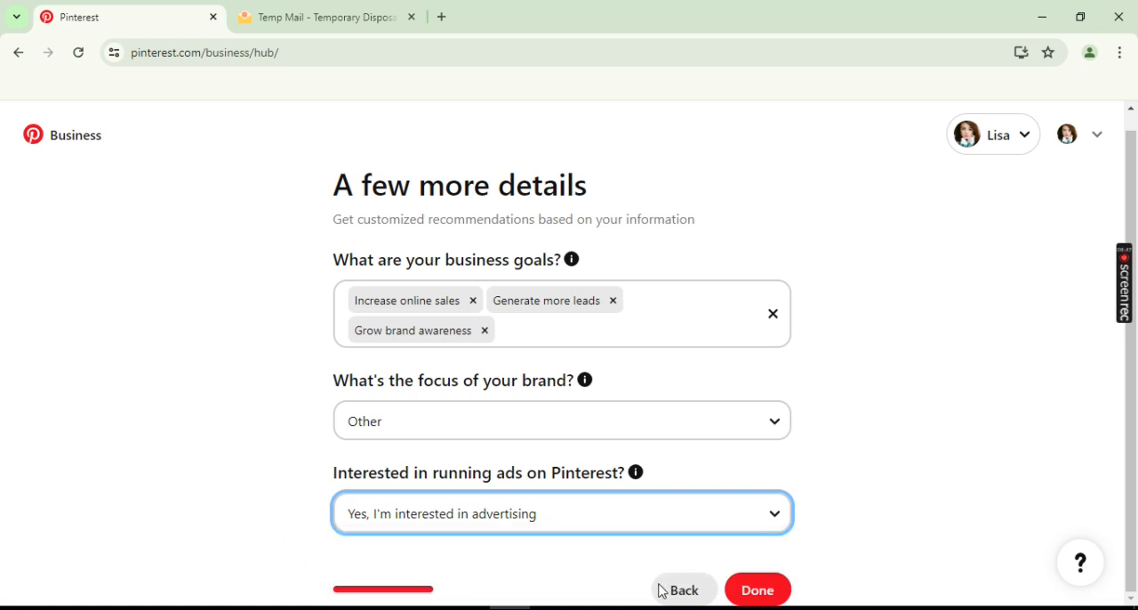
- Submit the business details and continue with Showcase your brand as the starting point
left_click(767, 592)
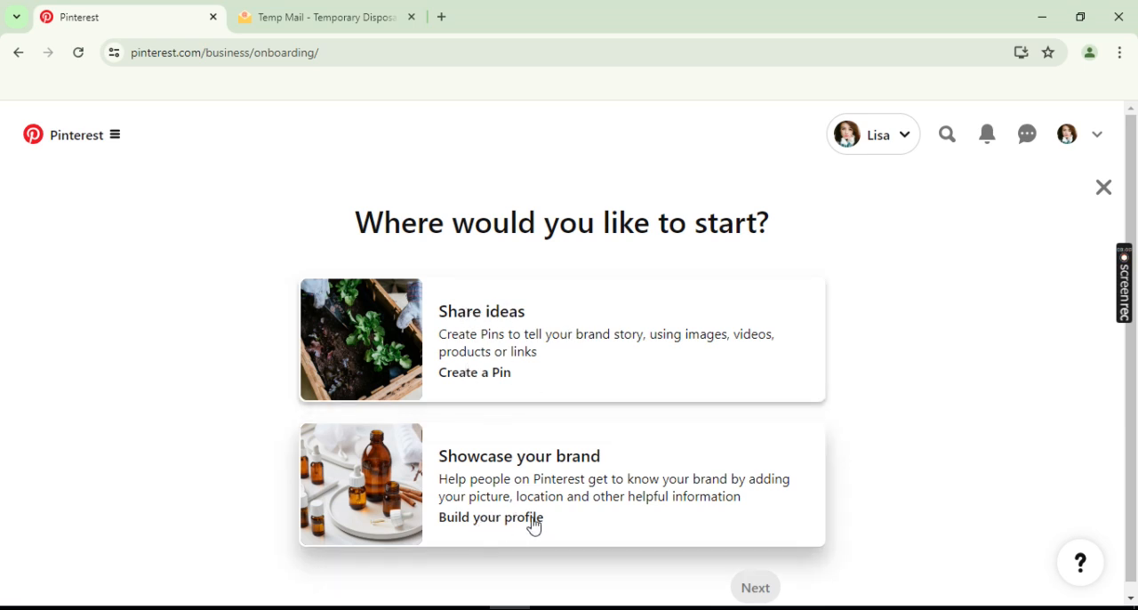
left_click(492, 478)
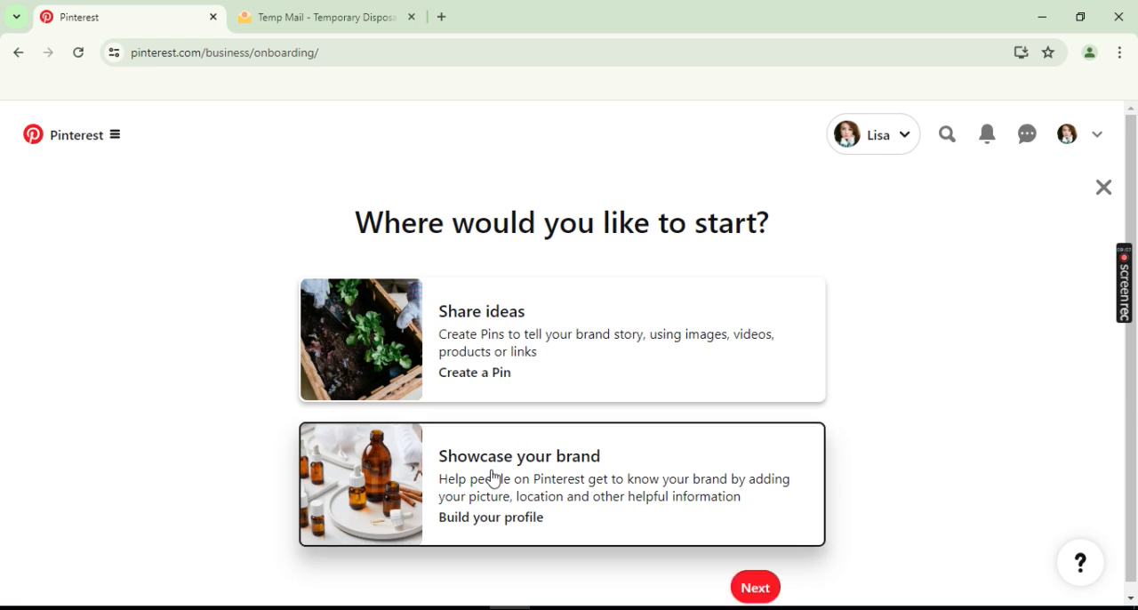
left_click(760, 592)
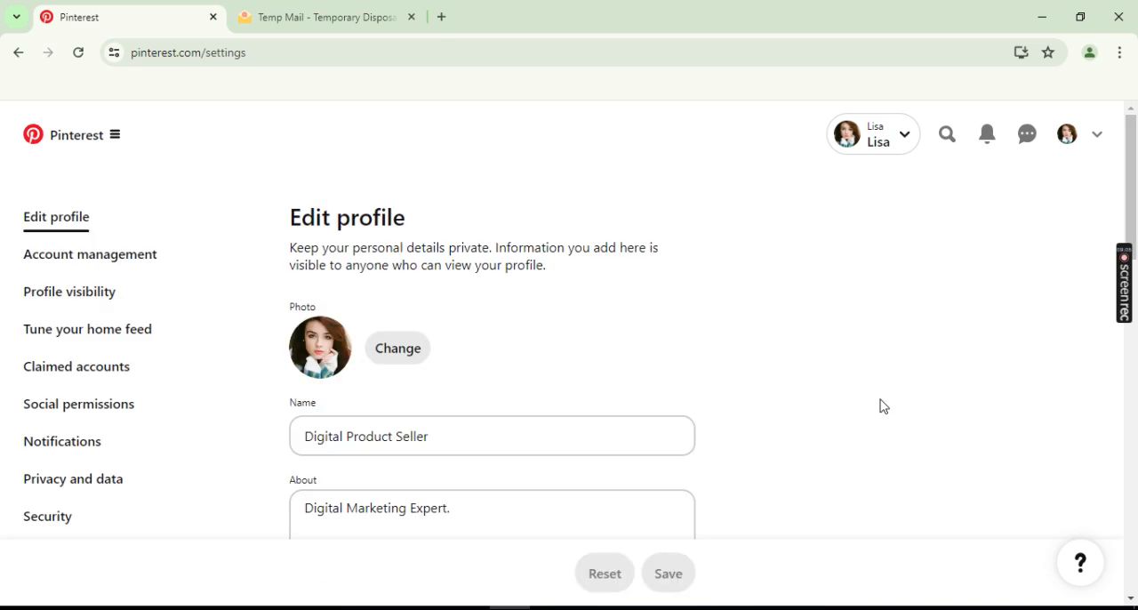
- Examine the business profile form, including its website, email, phone, retail location and address fields
scroll(695, 330, "down", 15)
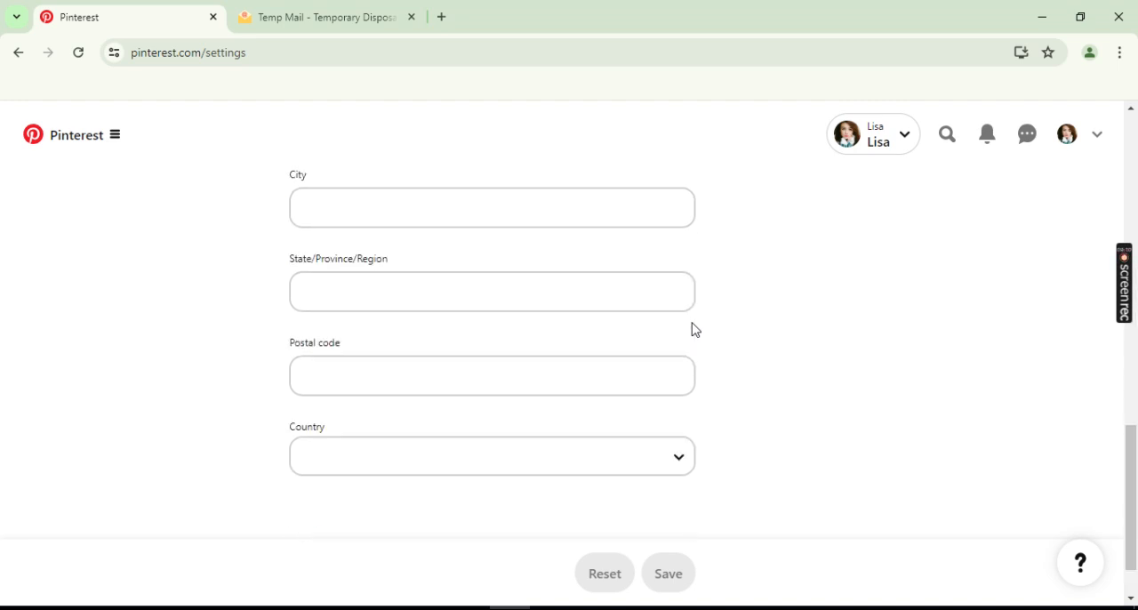
scroll(695, 330, "up", 6)
scroll(696, 330, "down", 1)
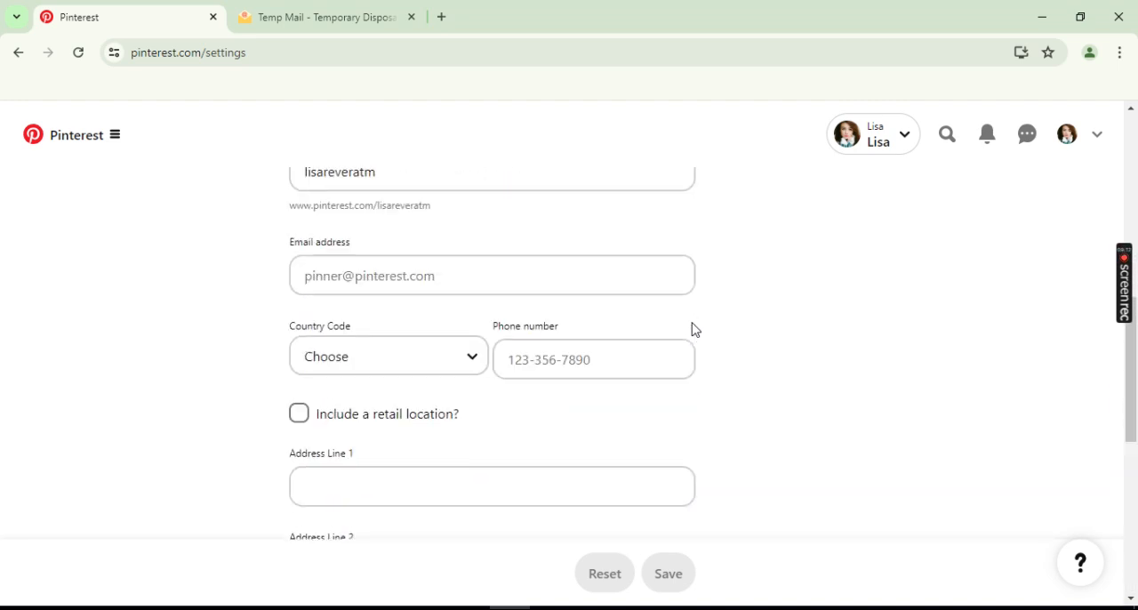
scroll(696, 330, "down", 2)
scroll(273, 326, "up", 1)
scroll(273, 326, "up", 2)
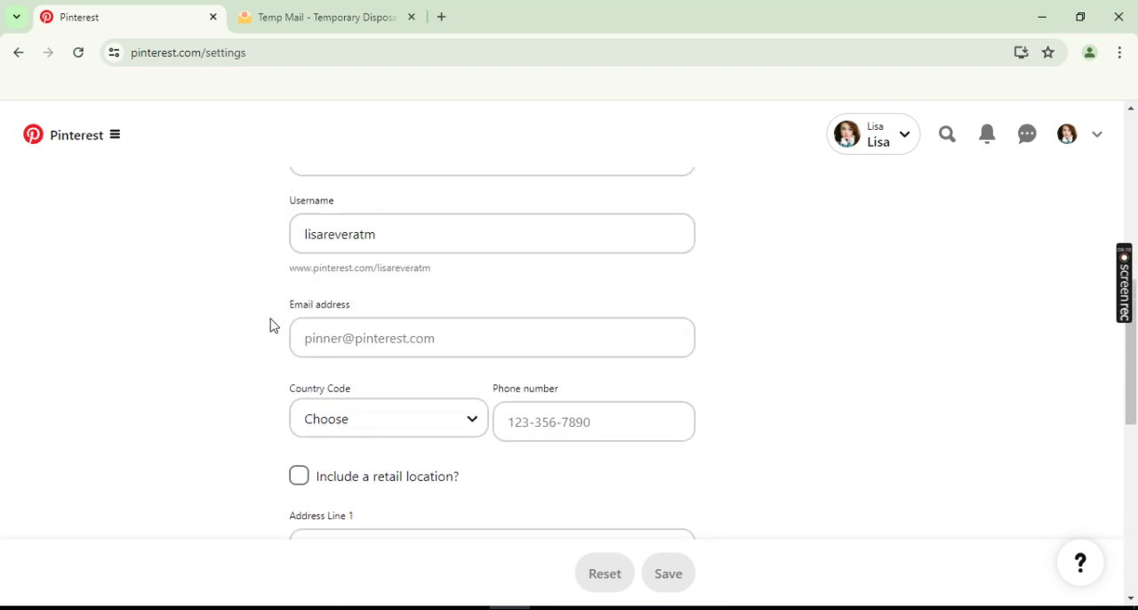
left_click(388, 340)
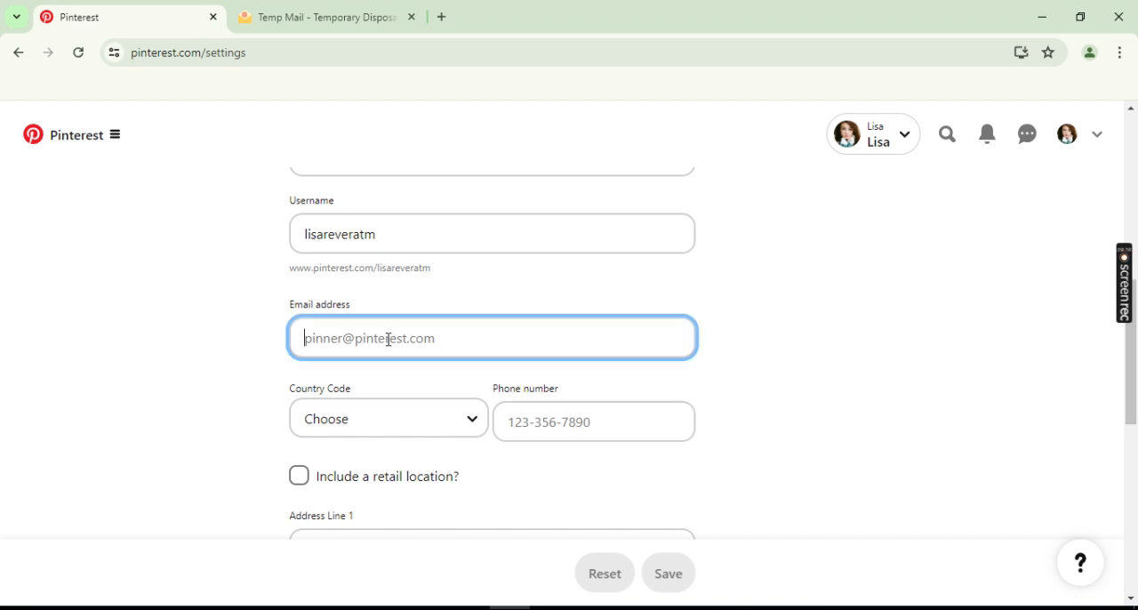
scroll(247, 348, "up", 2)
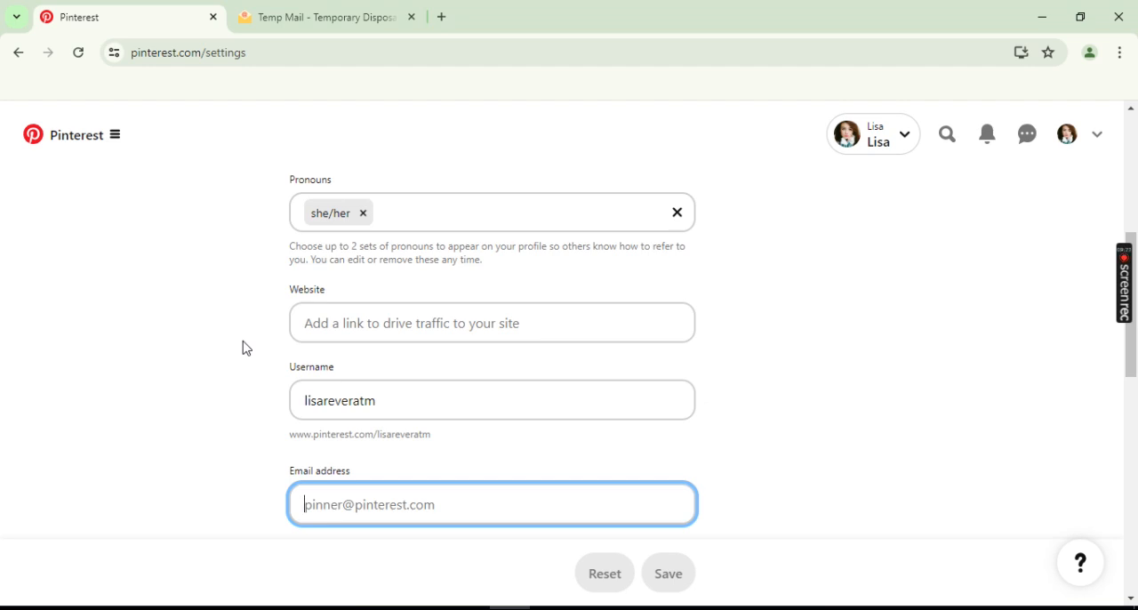
scroll(246, 349, "down", 2)
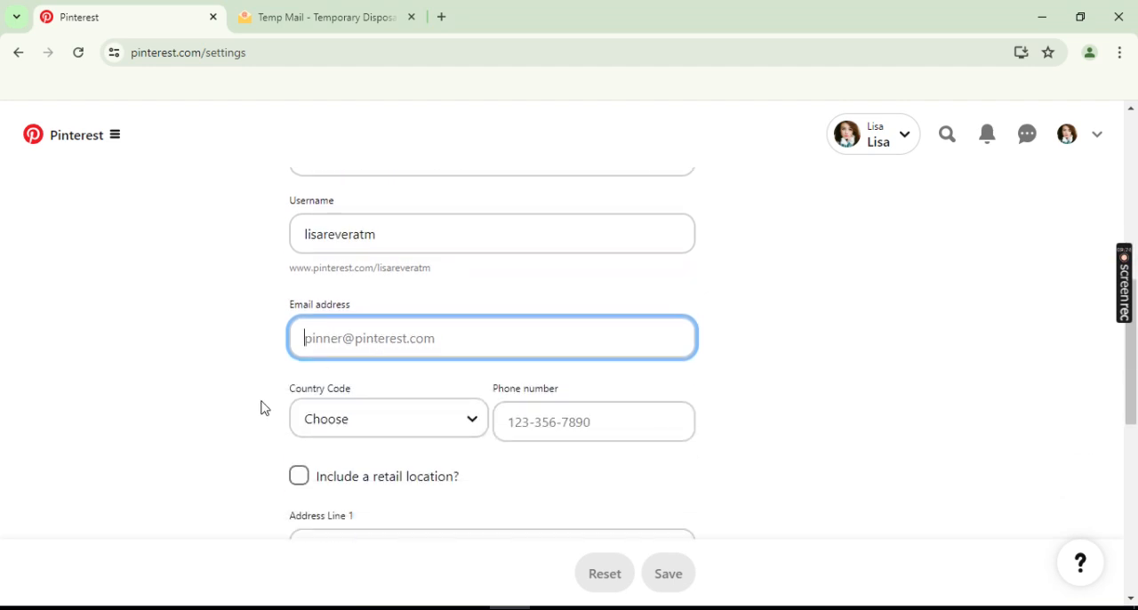
scroll(262, 407, "down", 2)
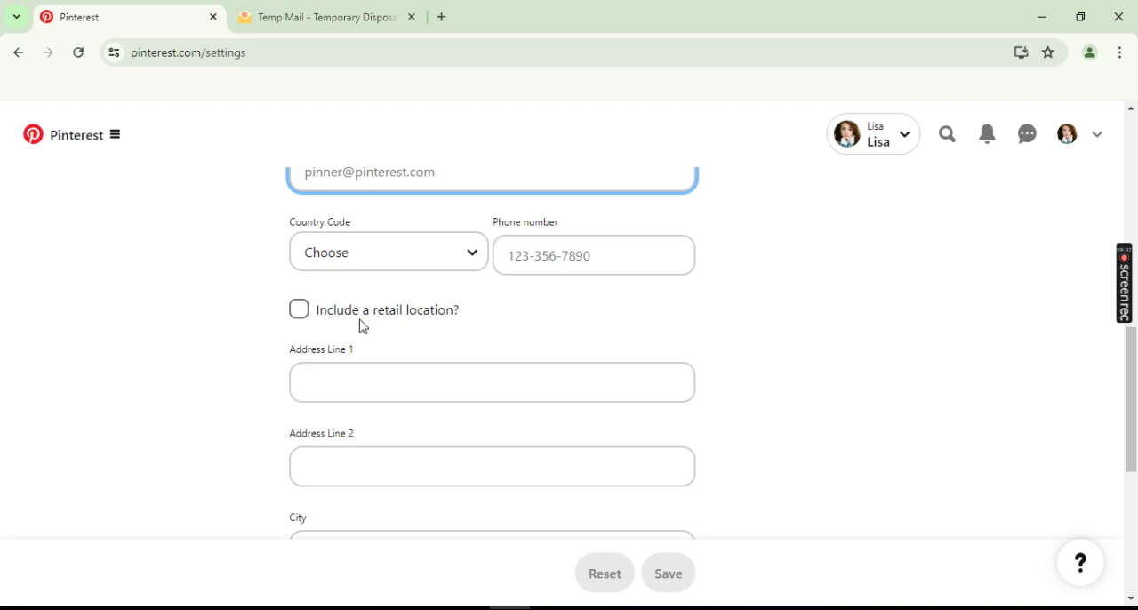
scroll(363, 326, "down", 1)
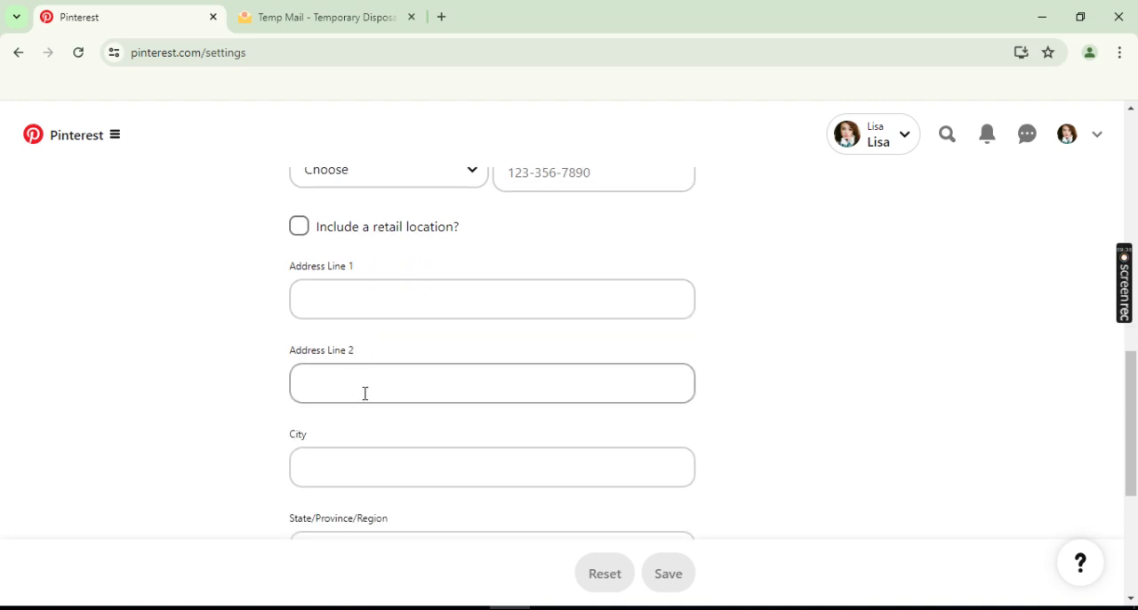
scroll(370, 394, "down", 4)
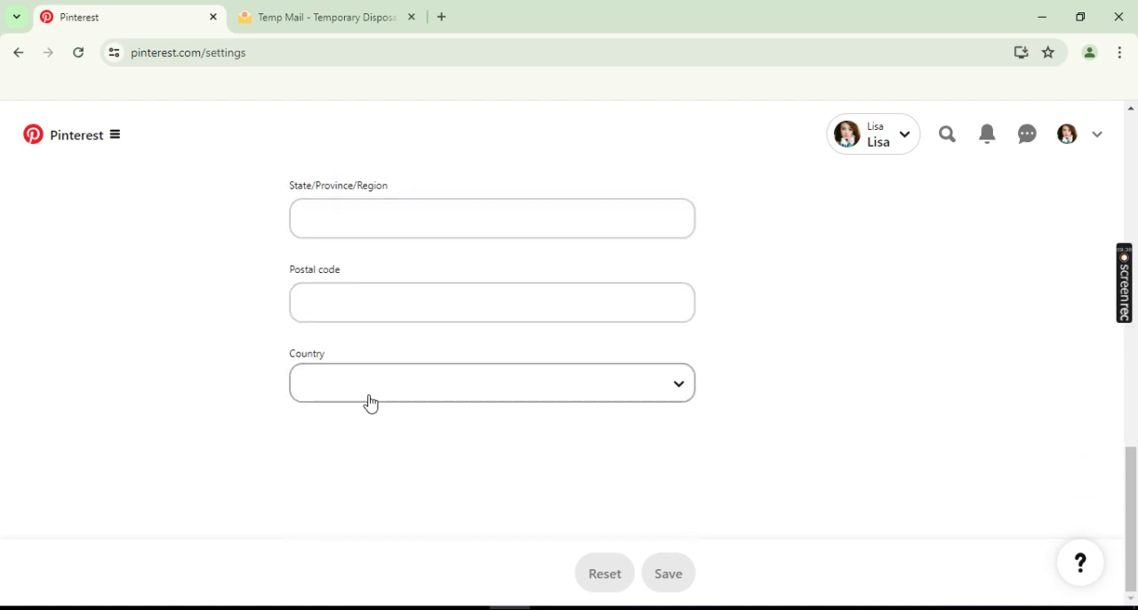
scroll(613, 475, "up", 4)
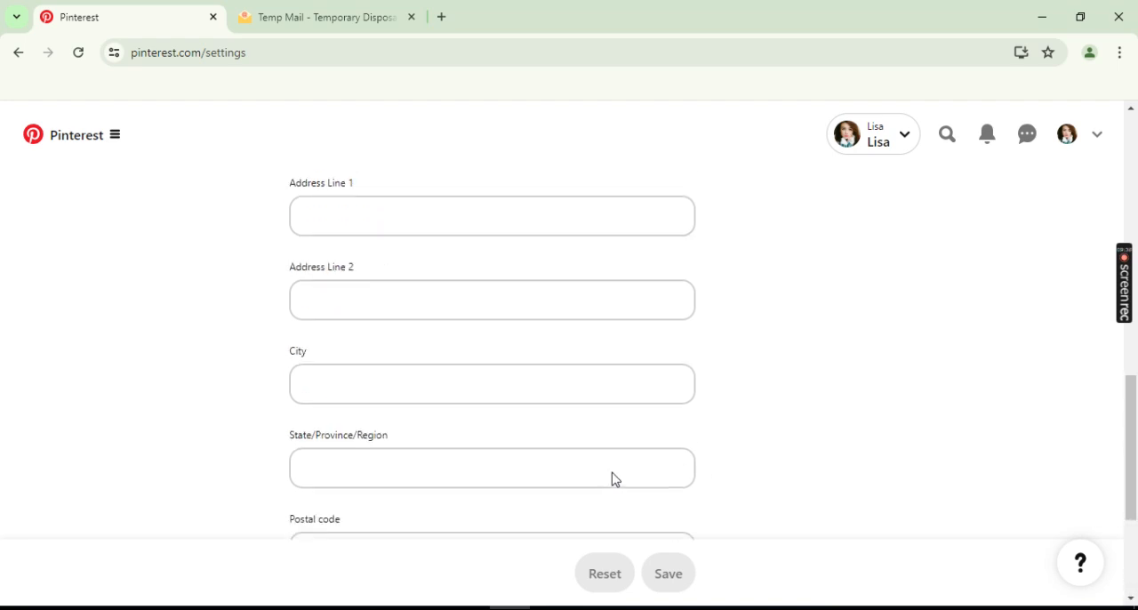
- View the account's own profile page and its section of created Pins
left_click(1066, 138)
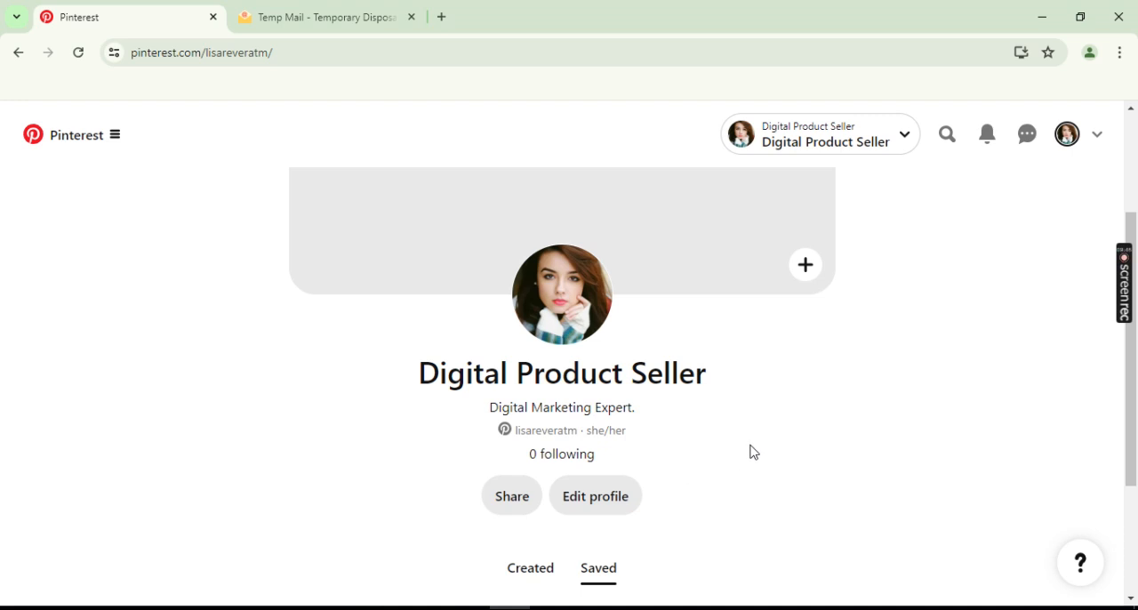
scroll(752, 452, "down", 2)
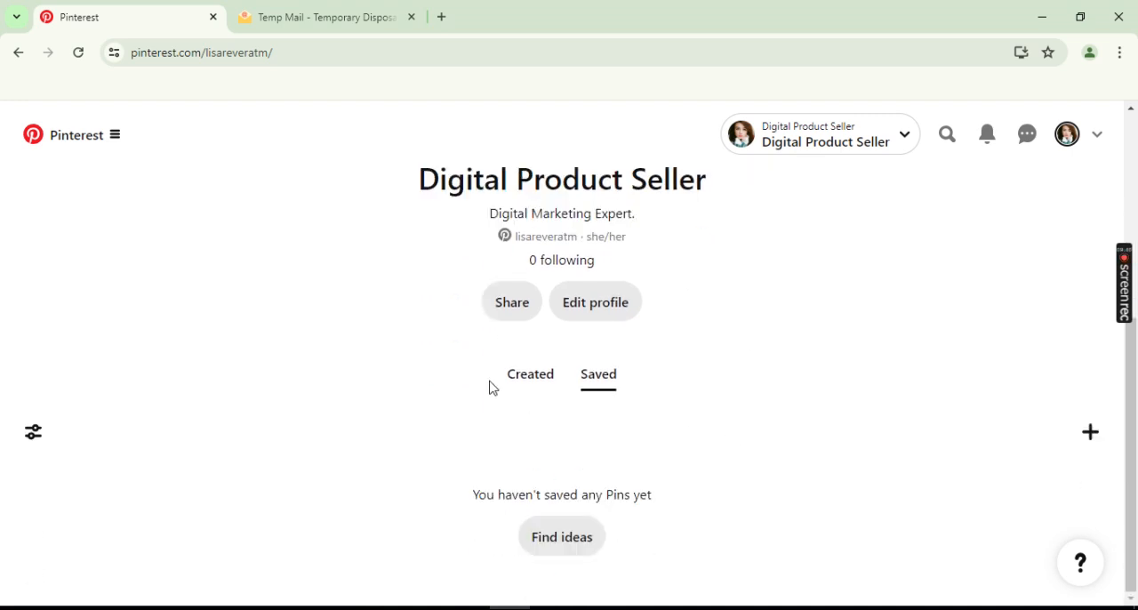
left_click(530, 377)
scroll(761, 367, "down", 3)
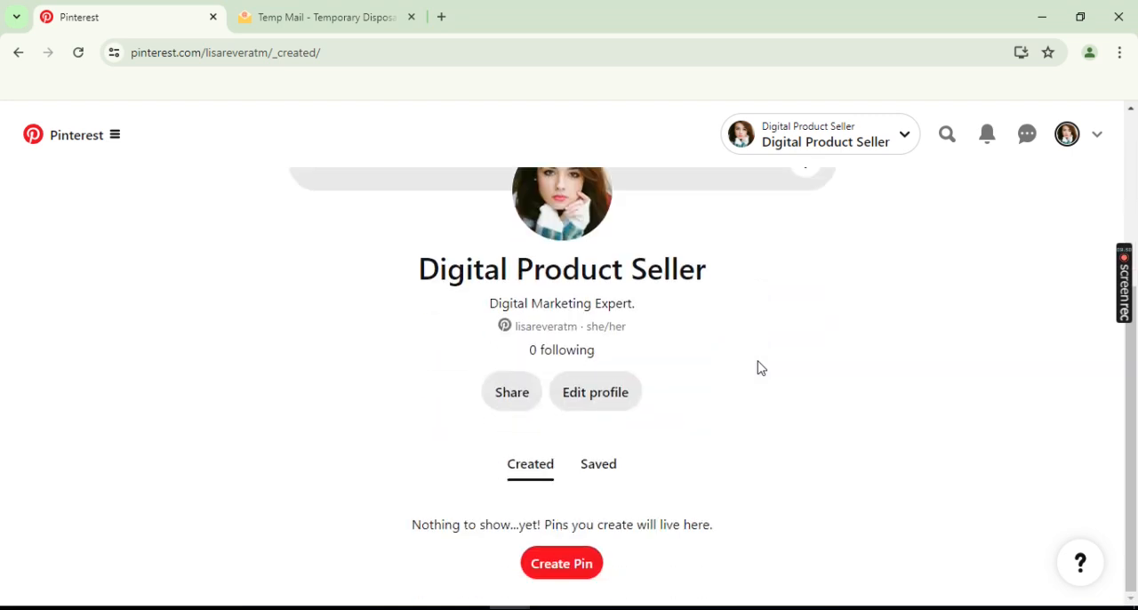
- Add the image "pin" from the Pictures folder as the profile cover, adjusting its position in the crop
scroll(760, 367, "up", 3)
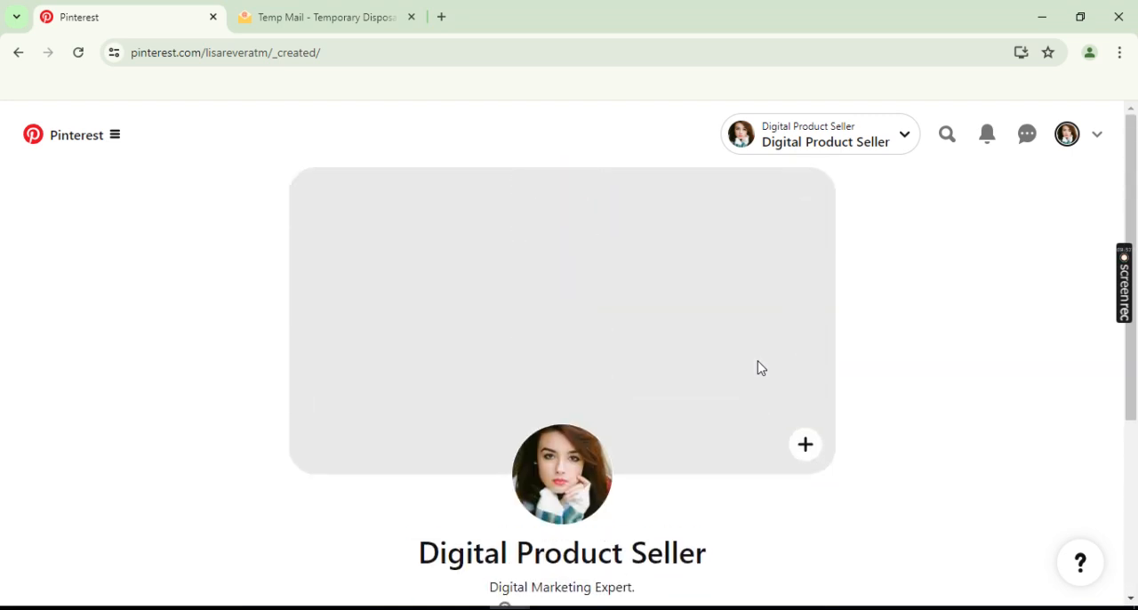
left_click(806, 446)
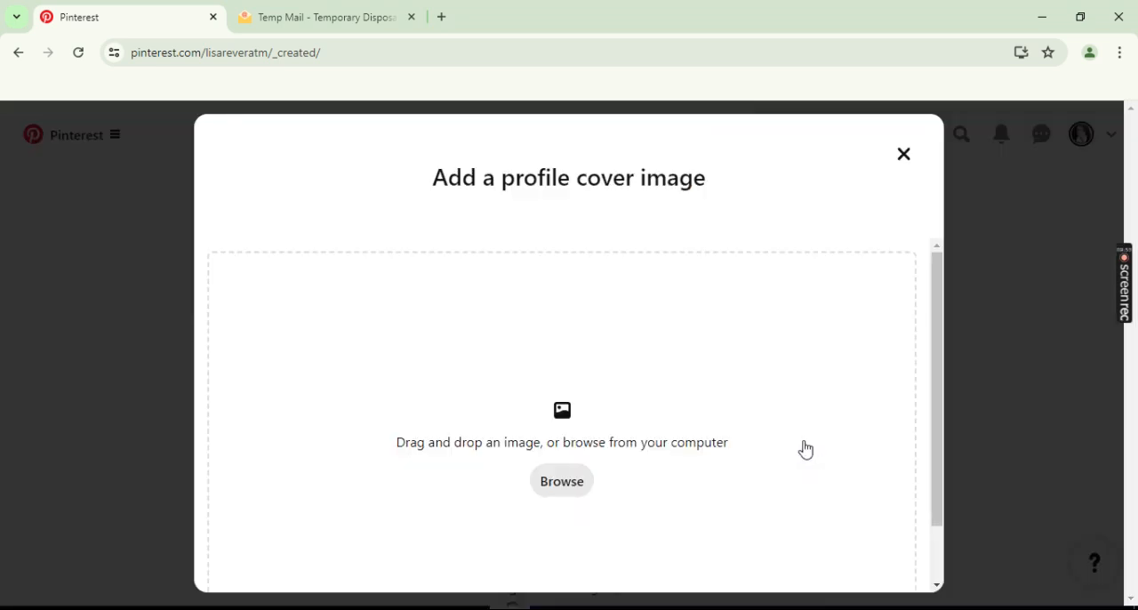
left_click(563, 483)
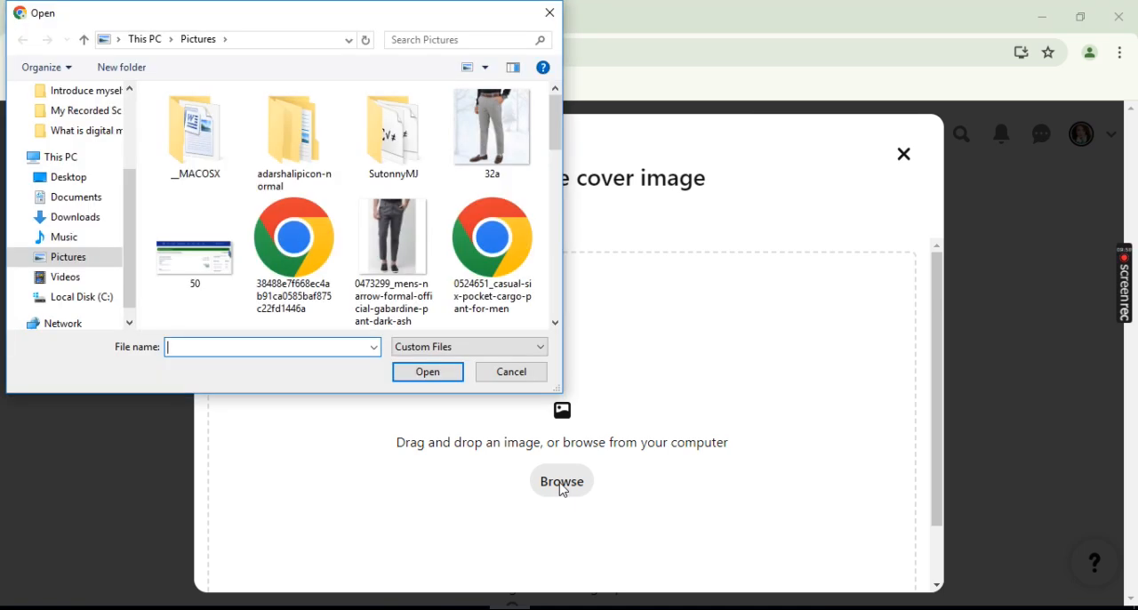
scroll(314, 248, "down", 10)
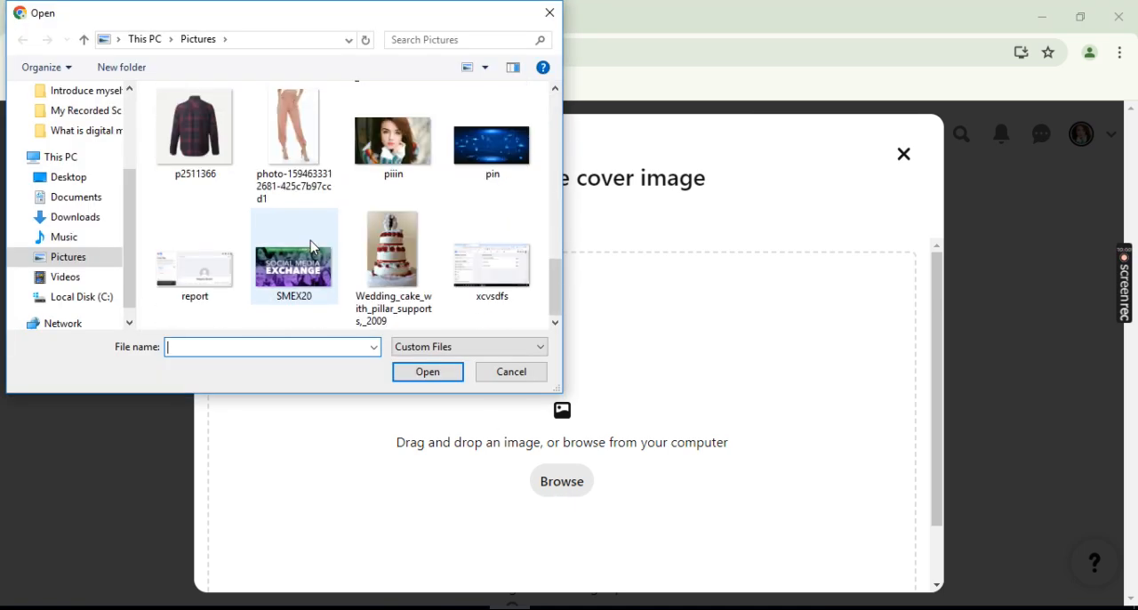
double_click(485, 175)
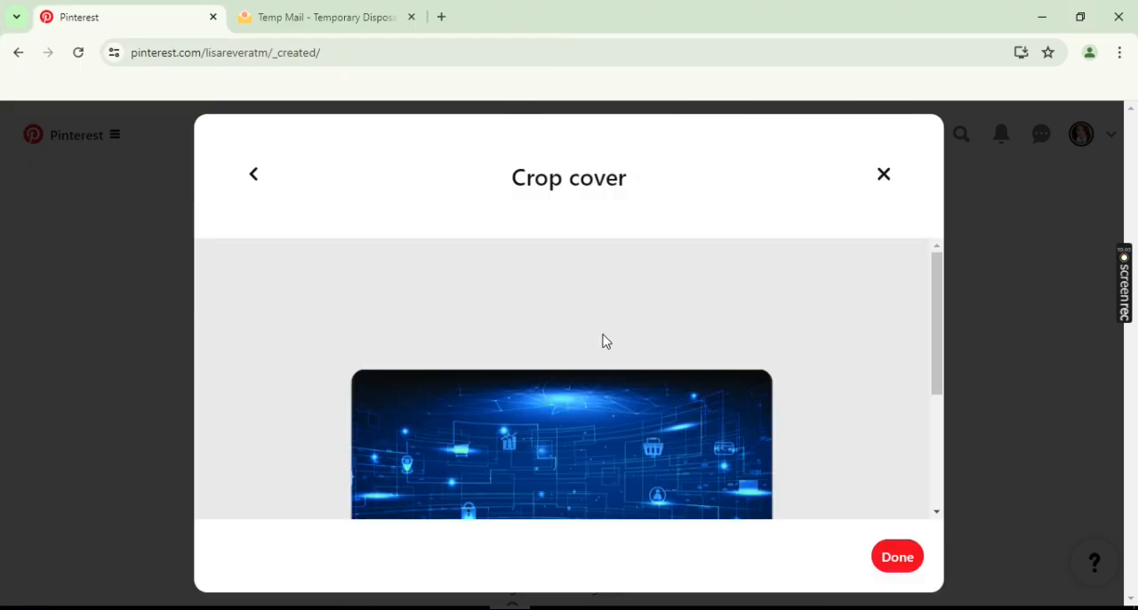
left_click_drag(595, 432, 718, 427)
scroll(719, 427, "down", 2)
left_click_drag(658, 350, 658, 400)
left_click(898, 562)
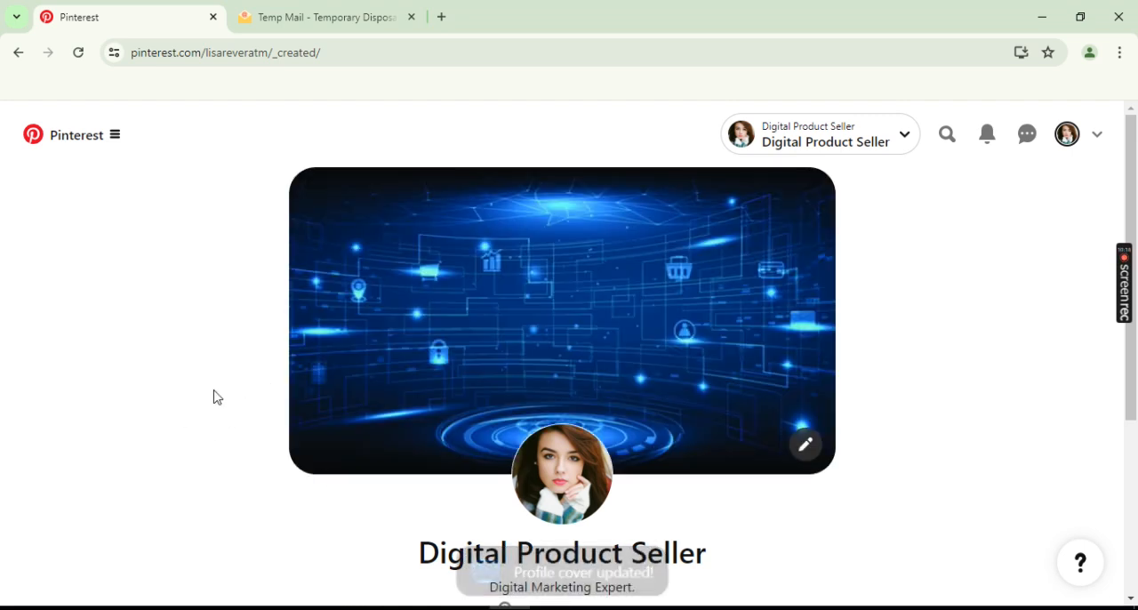
- Review the profile page from the cover image down to the created Pins section
scroll(216, 396, "down", 3)
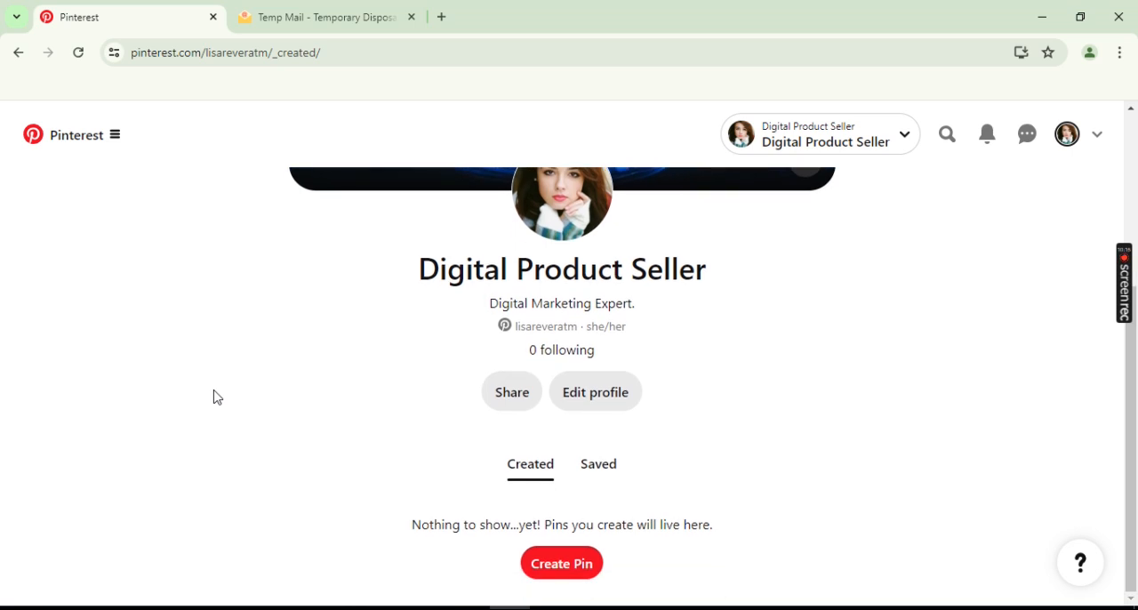
scroll(216, 397, "up", 3)
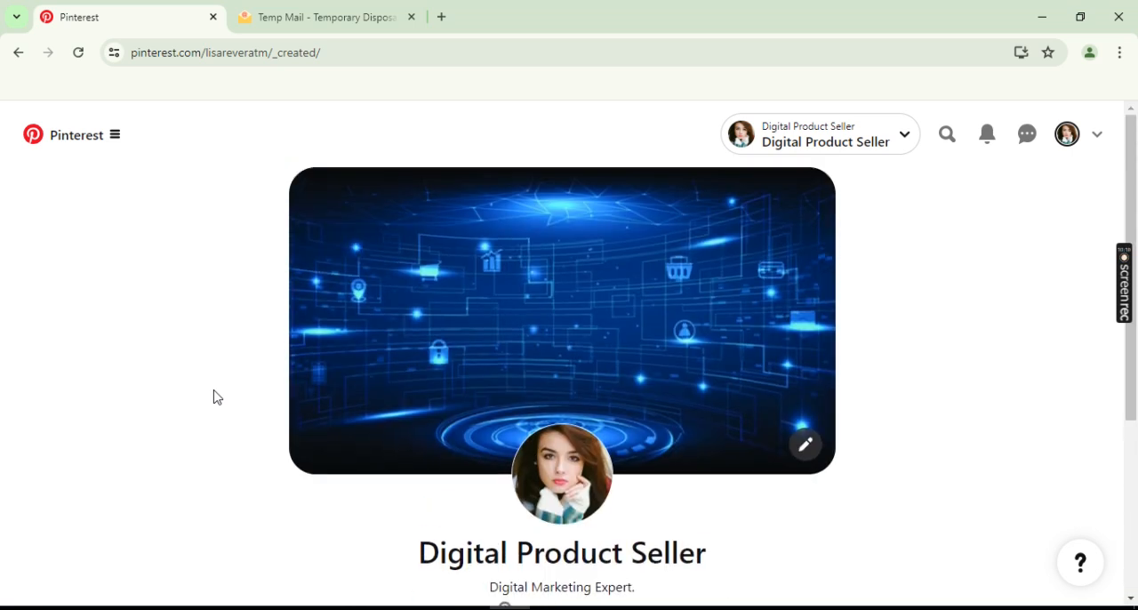
scroll(216, 397, "down", 3)
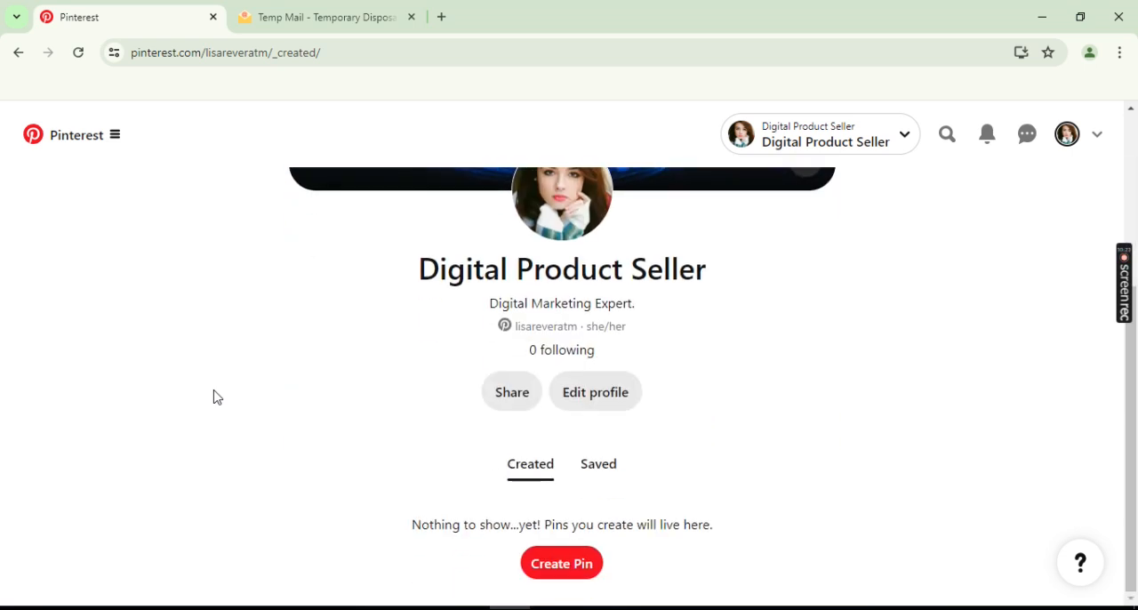
- Create a board named "Facebook" in the profile's saved section without saving any suggested Pins to it
left_click(597, 464)
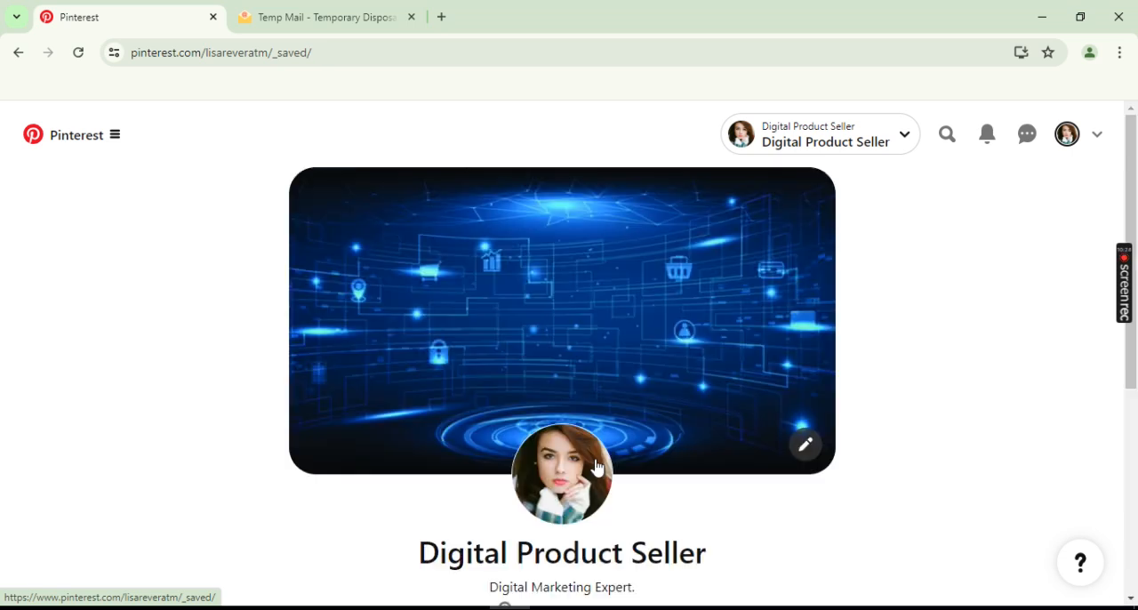
scroll(800, 338, "down", 4)
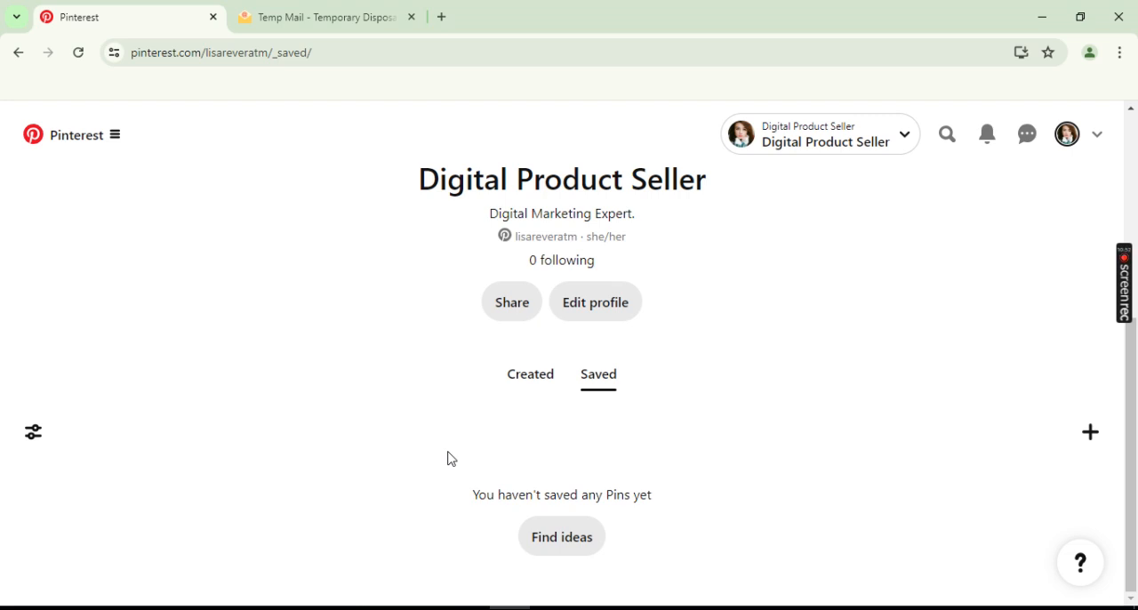
left_click(1091, 436)
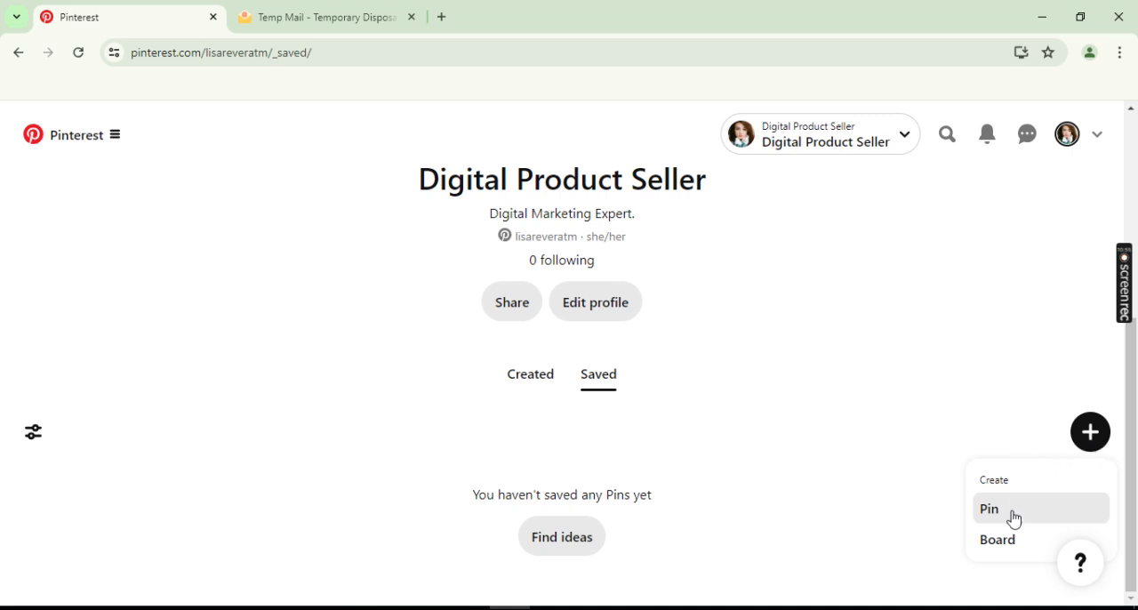
left_click(1003, 545)
left_click(516, 305)
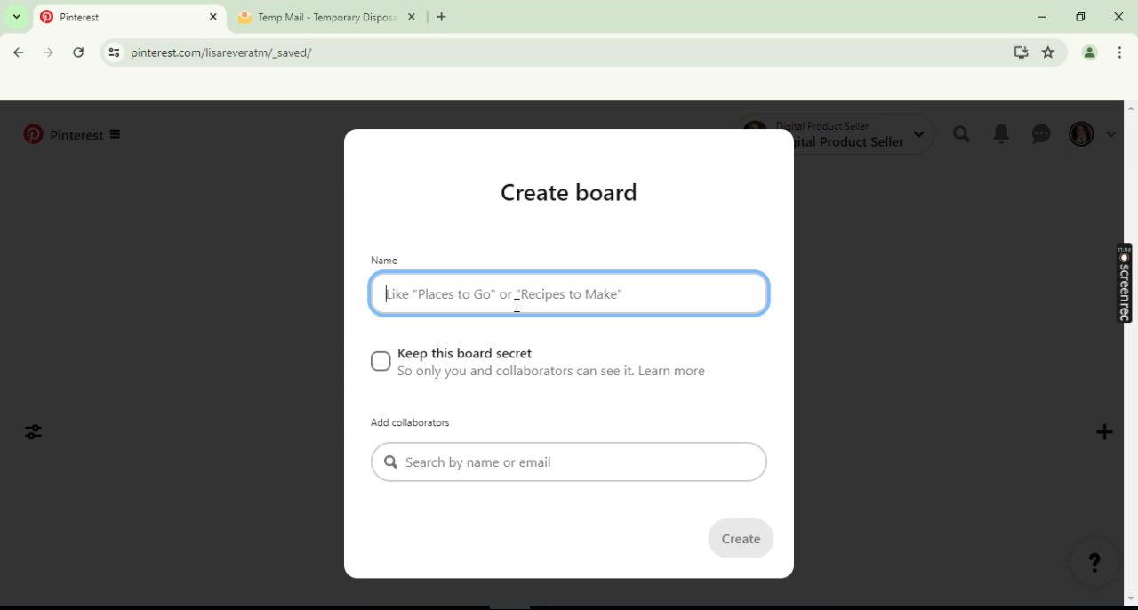
type("F")
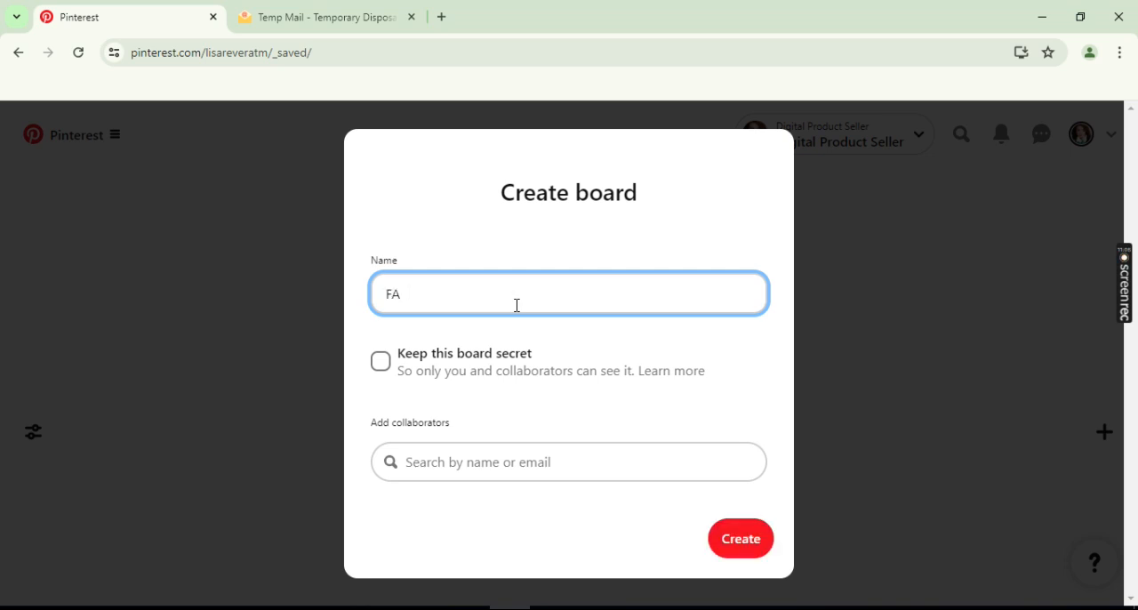
type("acebbo")
key("BackSpace")
key("BackSpace")
type("oo")
left_click(743, 541)
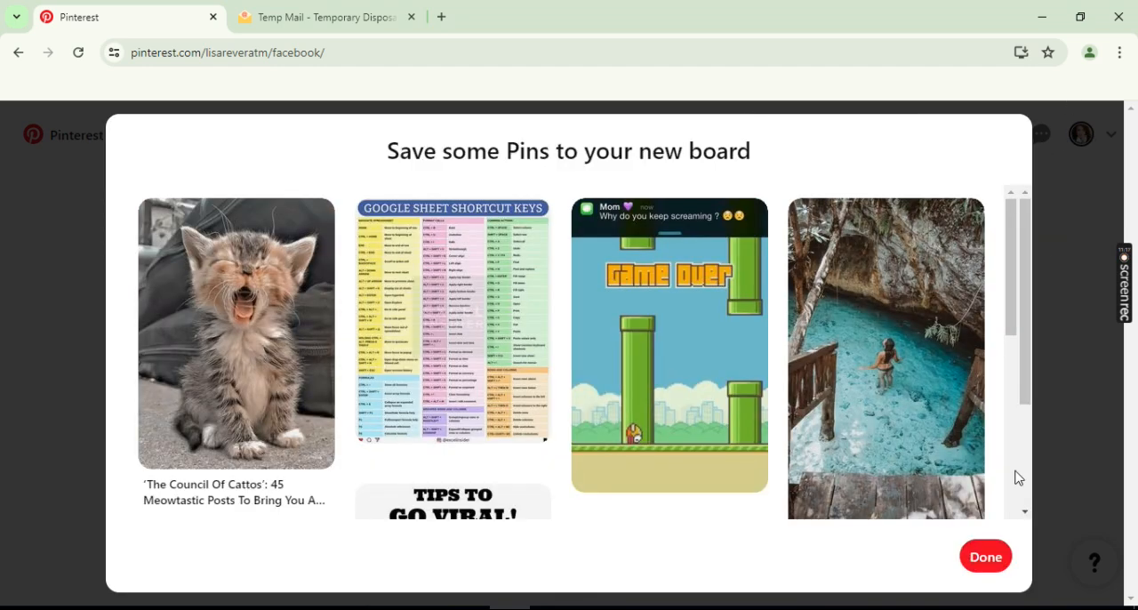
left_click(988, 559)
- Create a second board named "Instagram" from the profile page, skipping the suggested Pins
left_click(1066, 133)
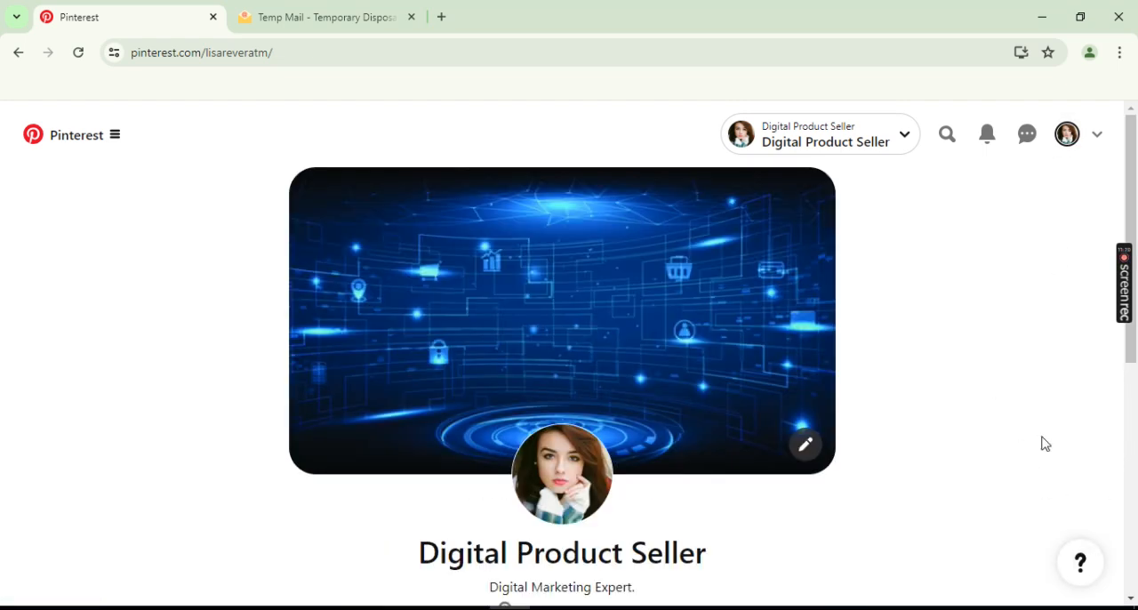
scroll(1049, 463, "down", 5)
left_click(1090, 341)
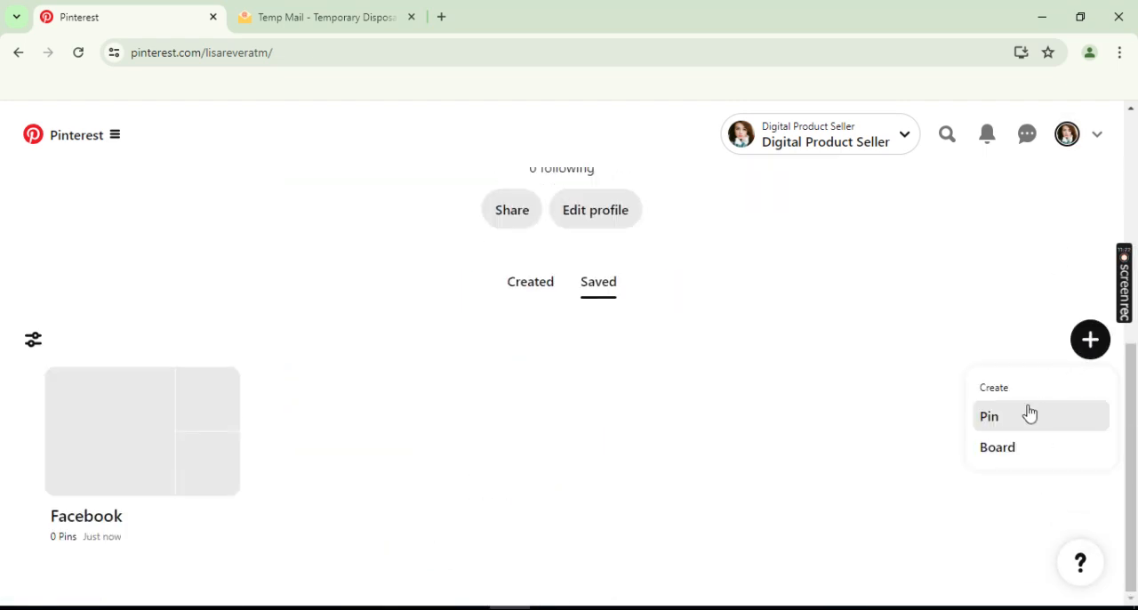
left_click(1002, 450)
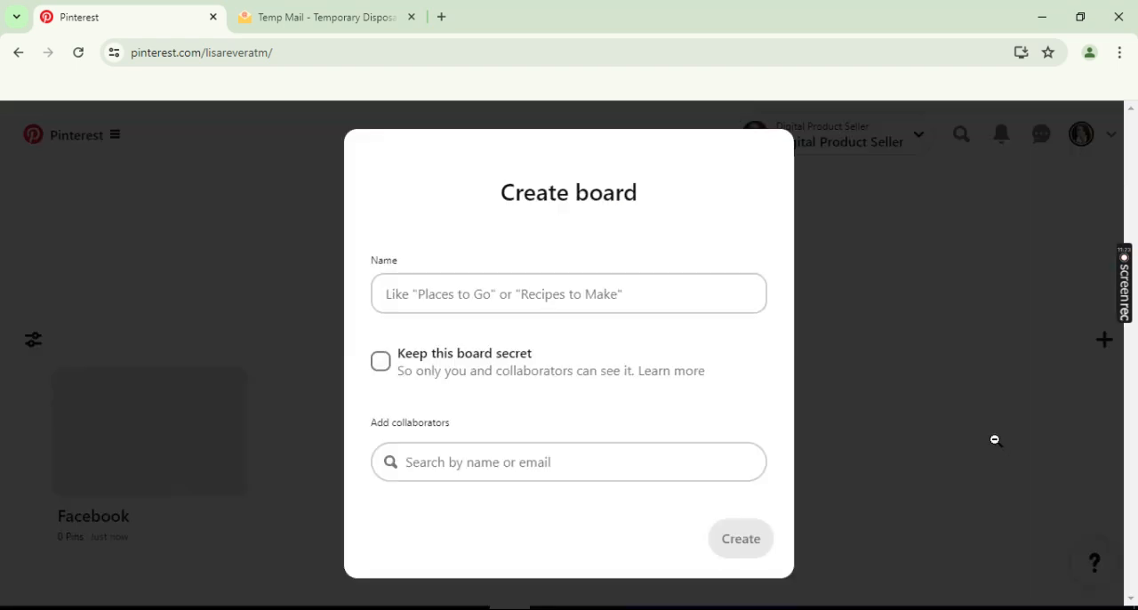
left_click(556, 299)
type("Ins")
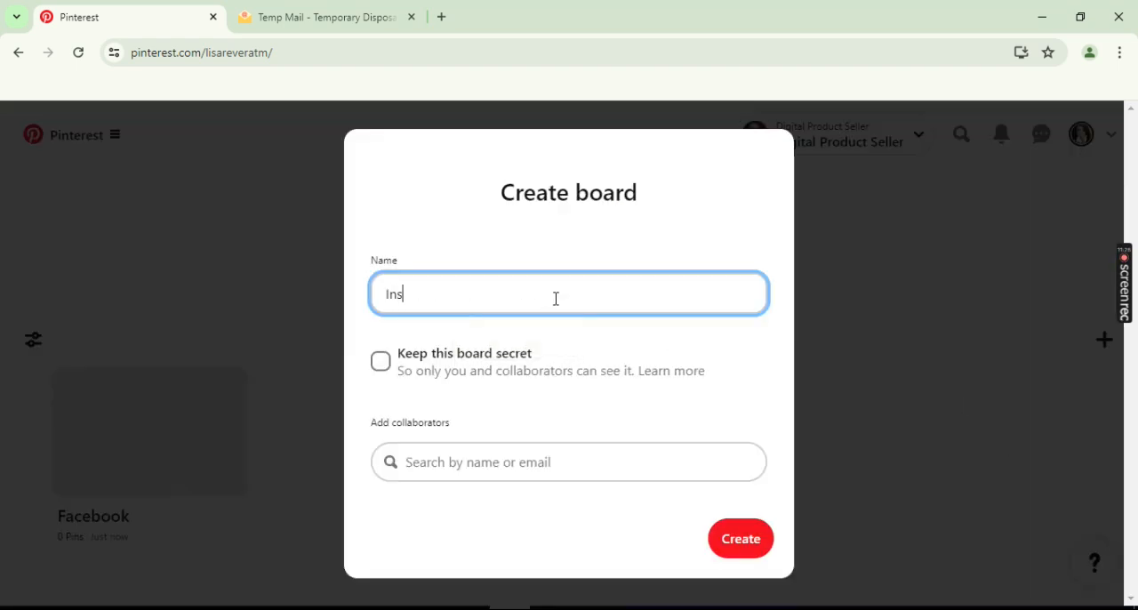
type("tagram")
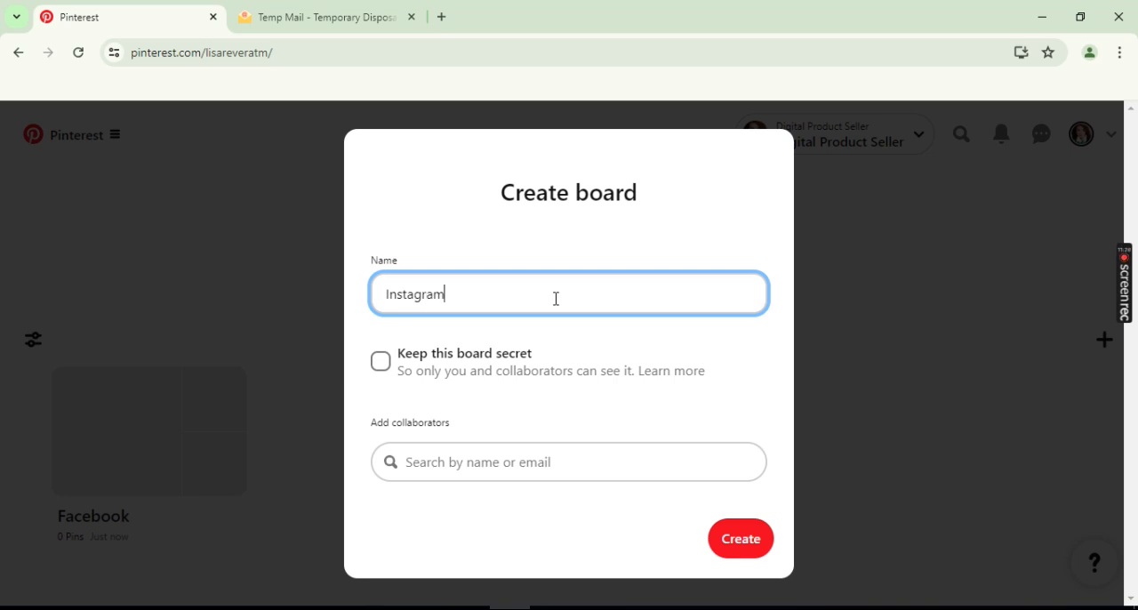
left_click(735, 540)
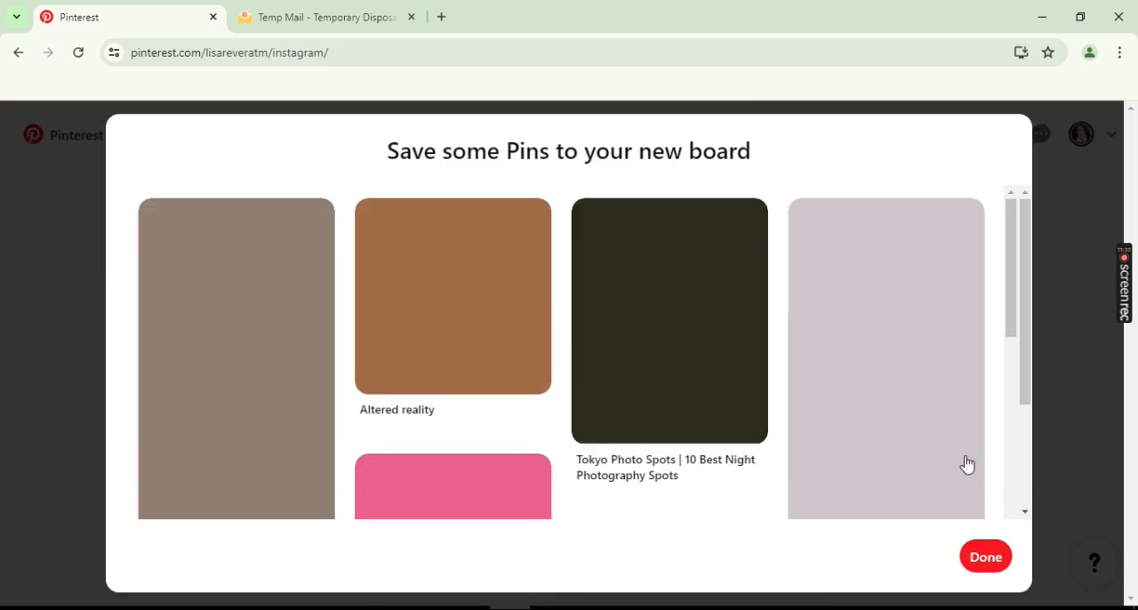
left_click(987, 557)
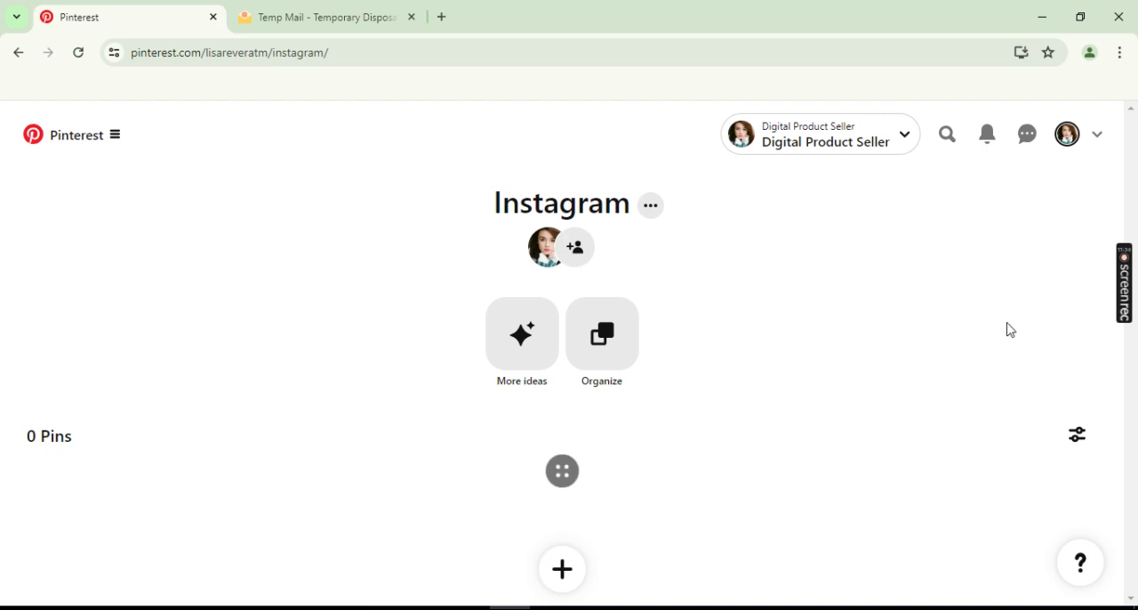
- Look over the new Instagram board's page and the profile's list of saved boards with its create options
scroll(1010, 330, "down", 2)
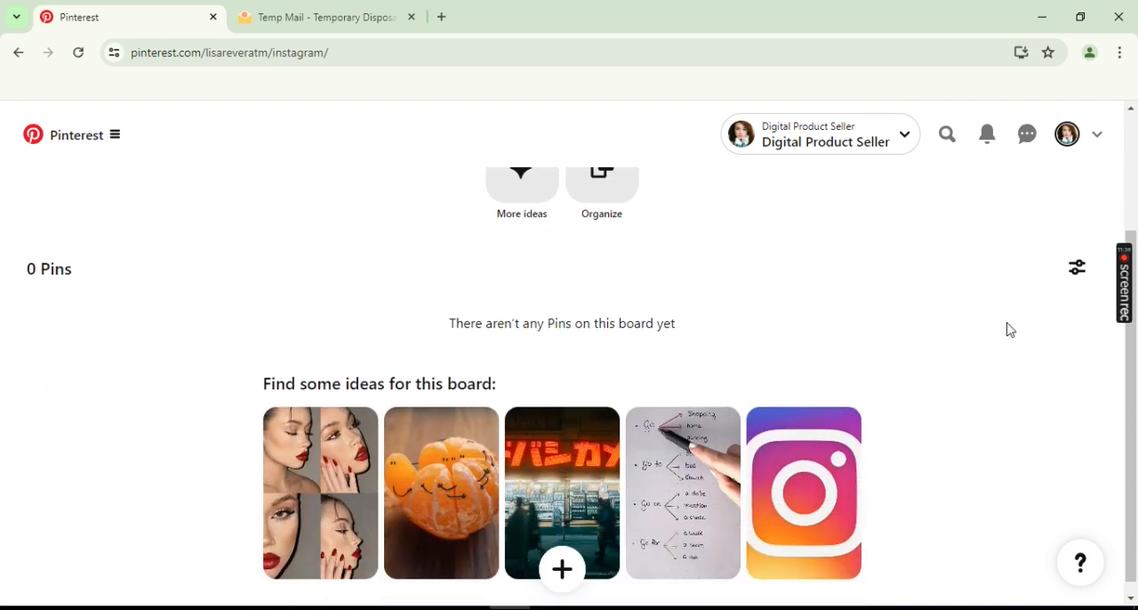
scroll(1010, 330, "up", 2)
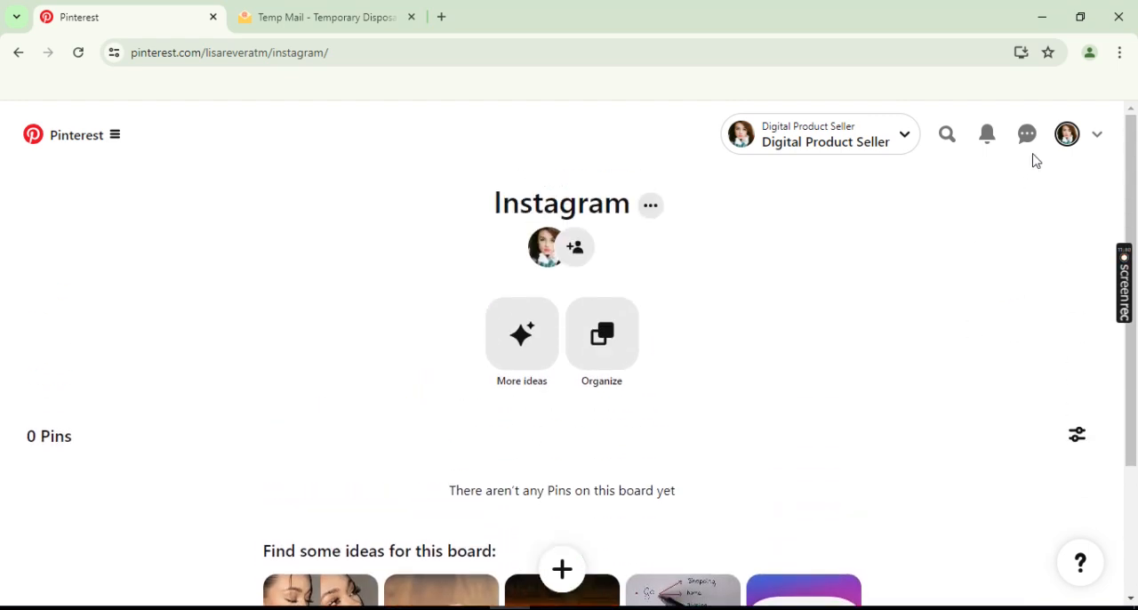
left_click(1067, 135)
scroll(216, 397, "down", 5)
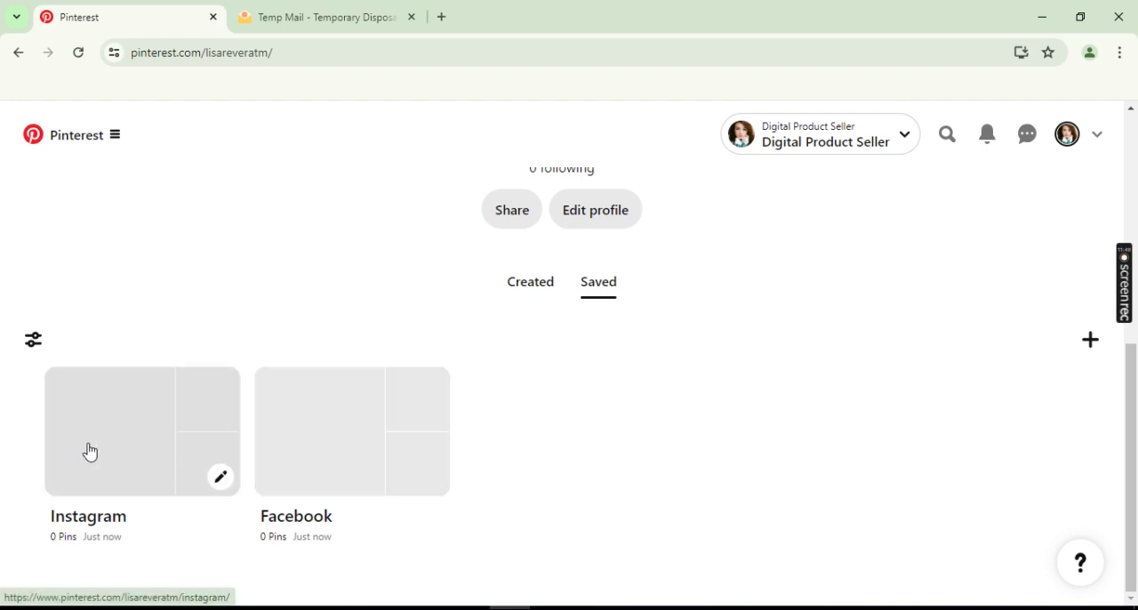
left_click(1093, 343)
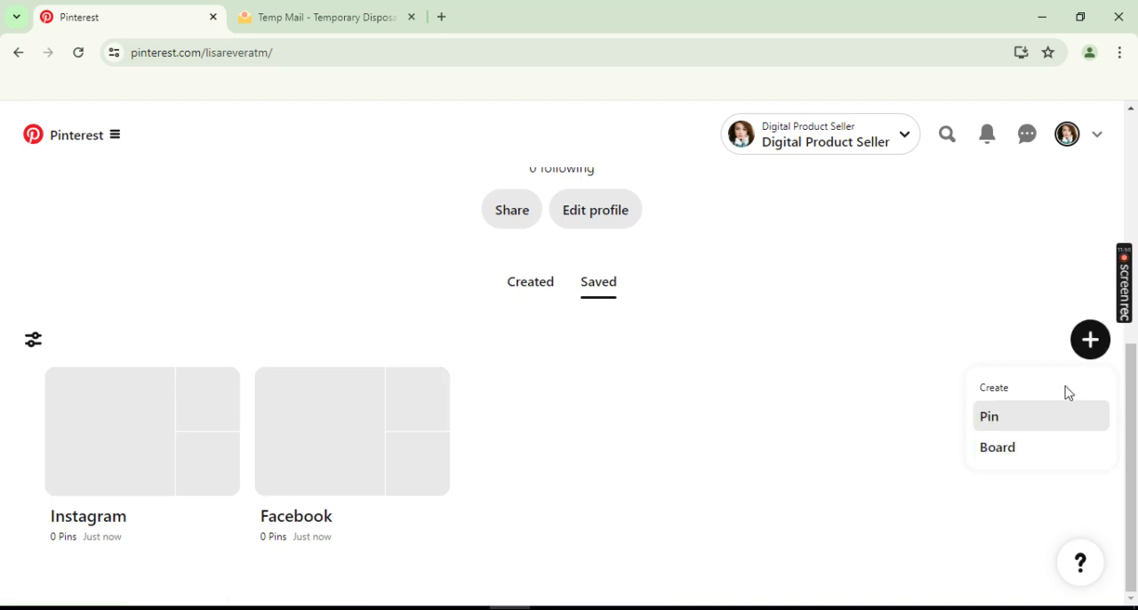
left_click(919, 333)
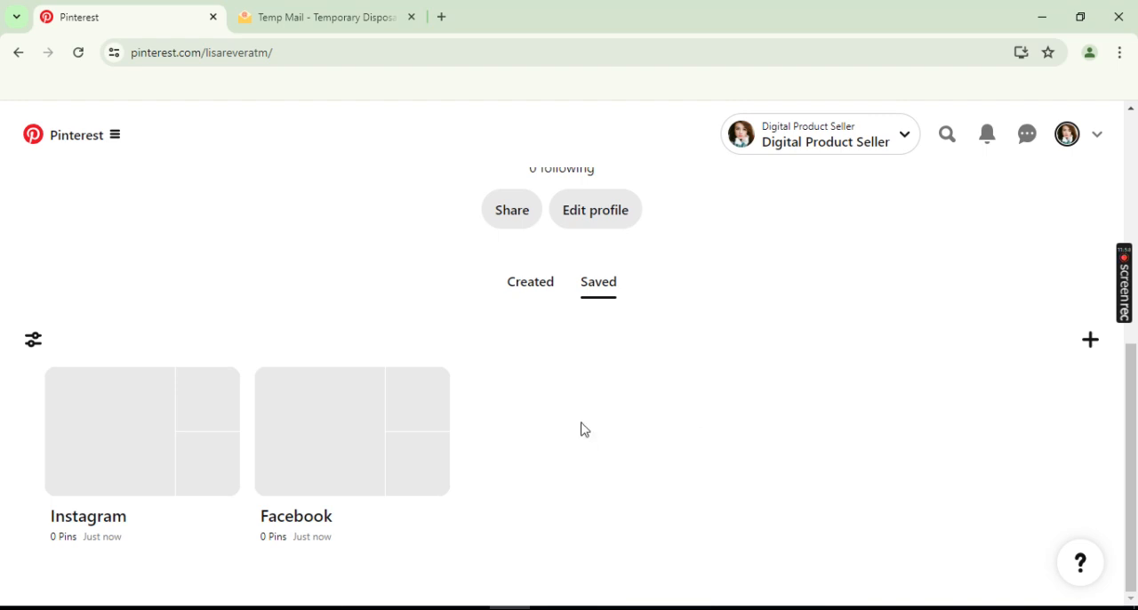
- View the Instagram board from the saved boards and return to the profile's create options
left_click(145, 418)
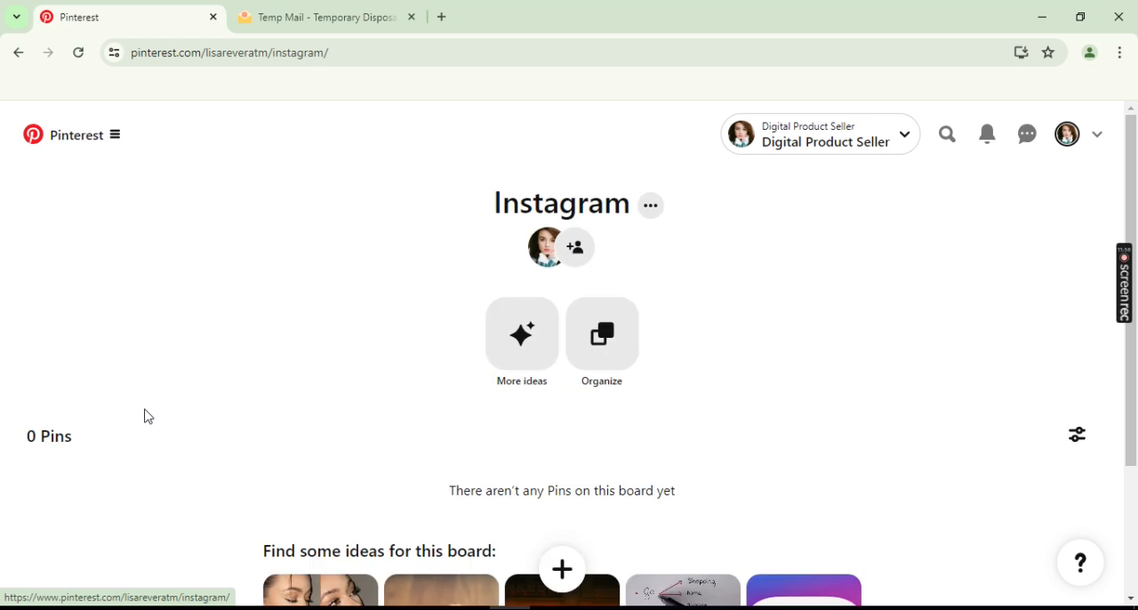
scroll(326, 390, "down", 2)
scroll(326, 391, "up", 2)
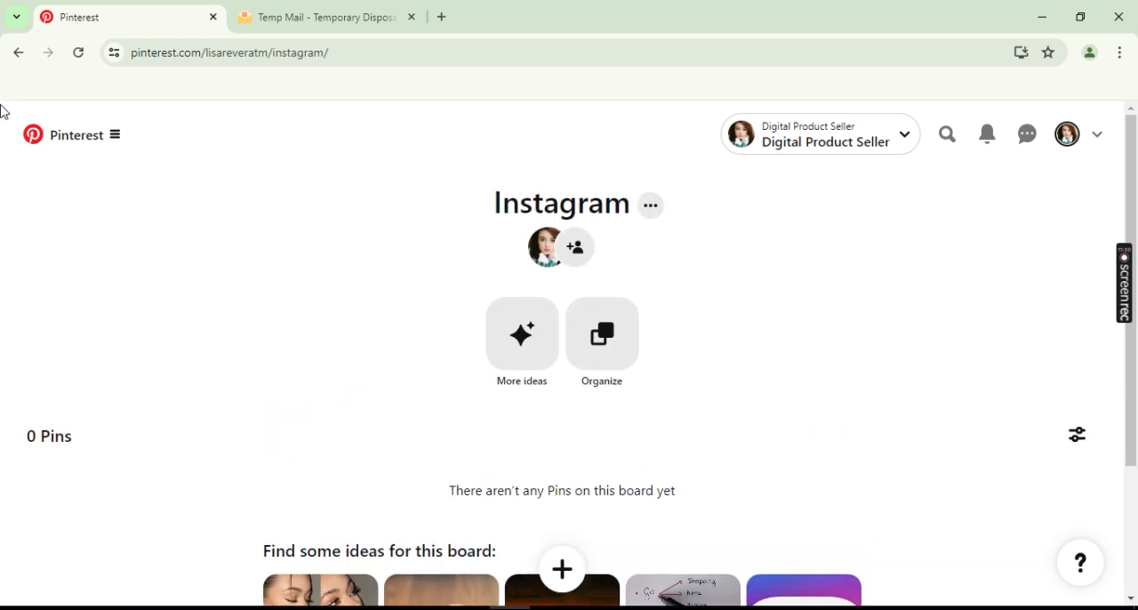
left_click(20, 55)
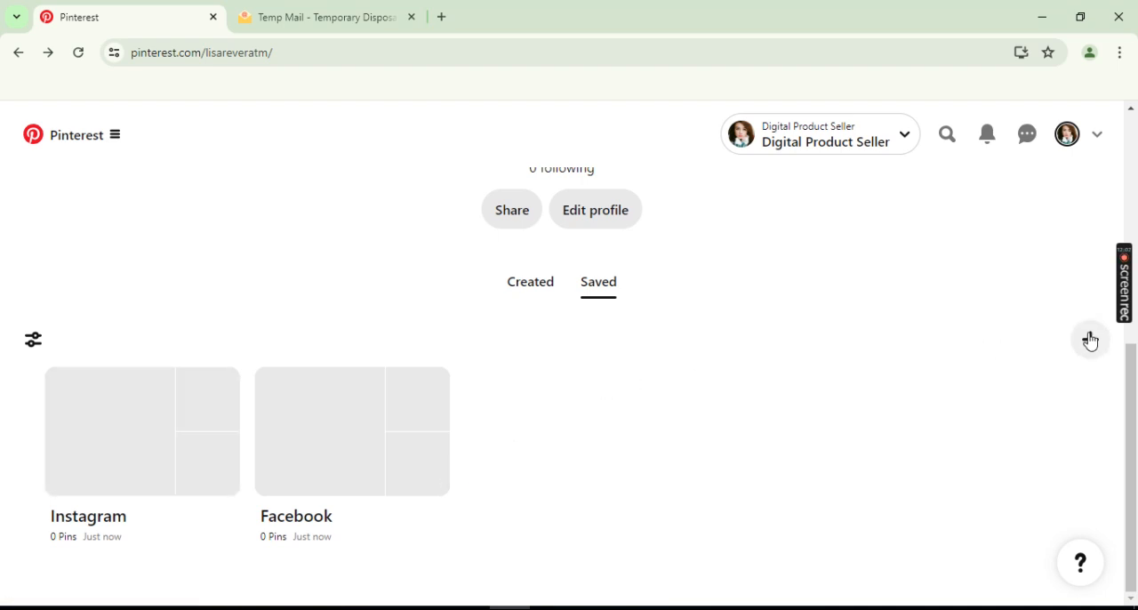
left_click(1094, 344)
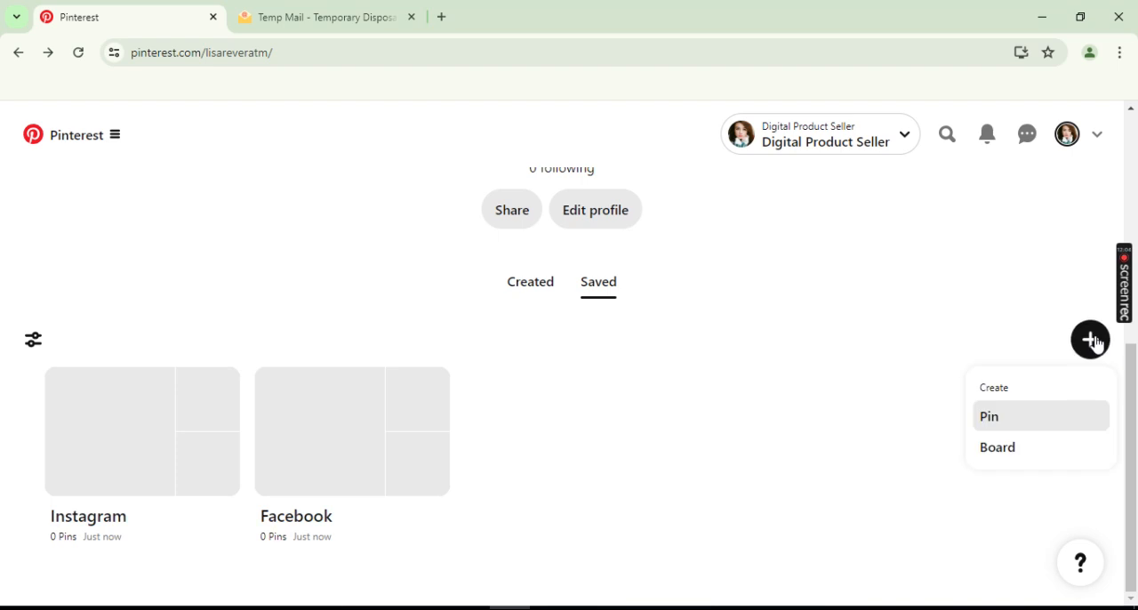
- Examine the Instagram board's view options, board options and its page of more ideas
left_click(120, 428)
scroll(967, 399, "down", 2)
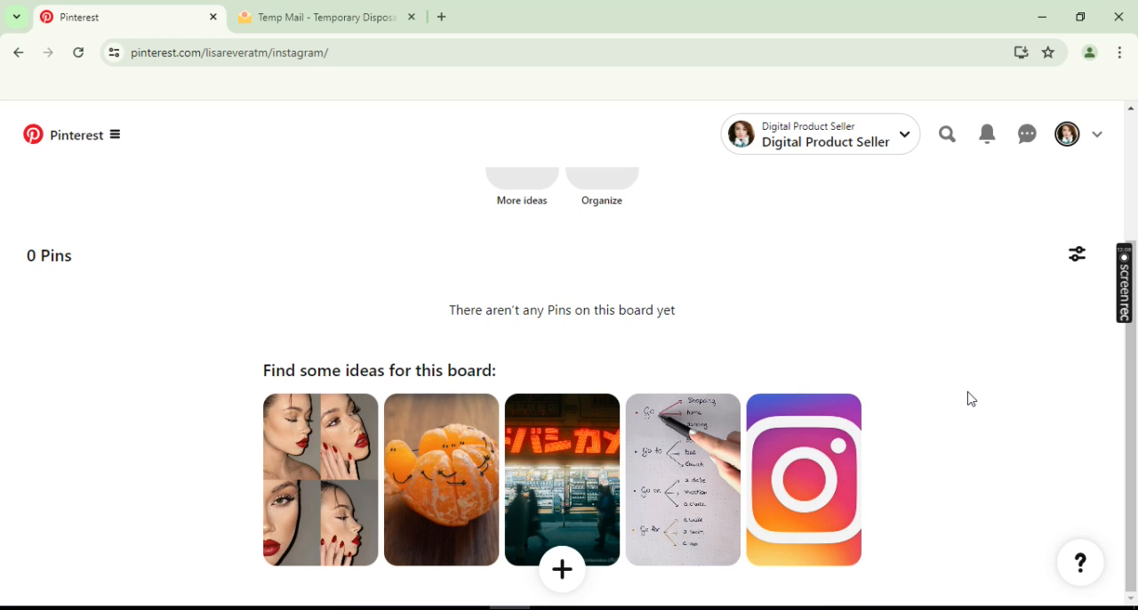
scroll(971, 399, "up", 2)
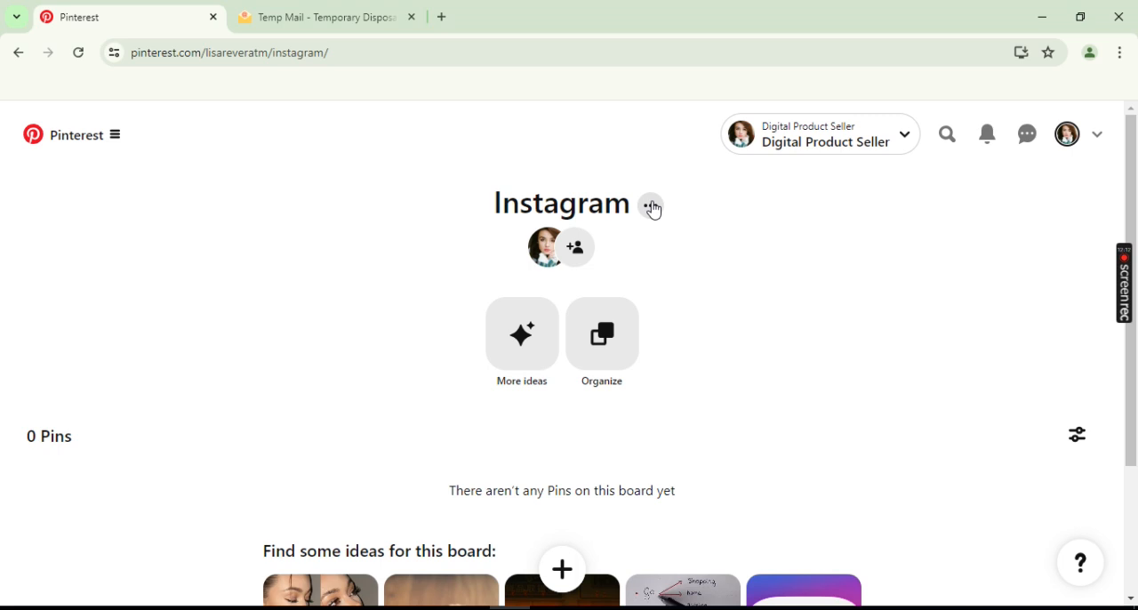
left_click(1073, 438)
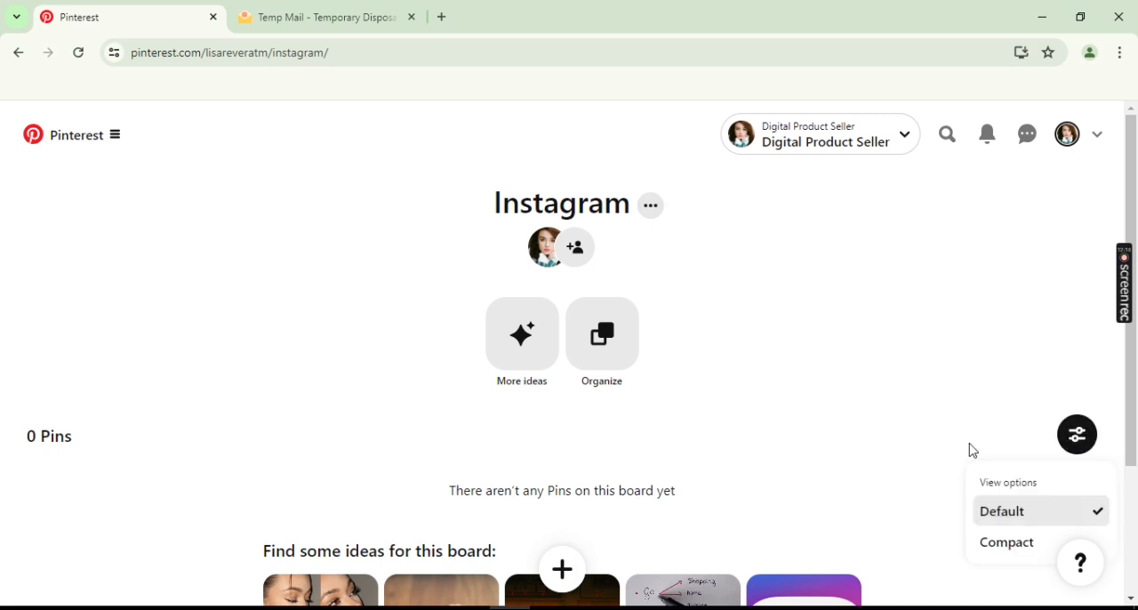
left_click(918, 436)
left_click(648, 209)
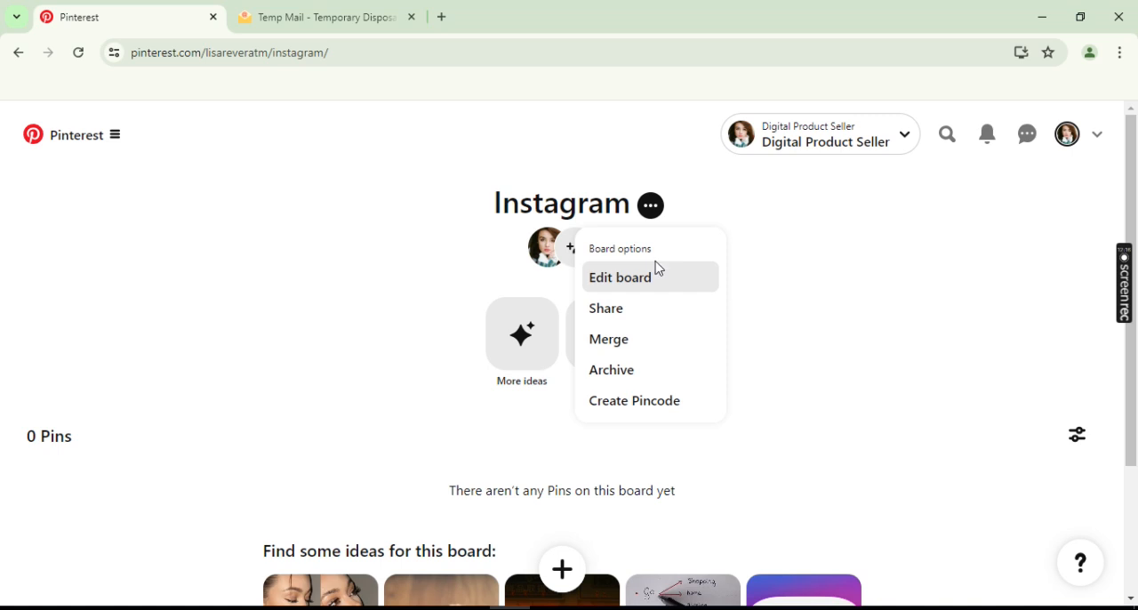
left_click(816, 371)
scroll(816, 374, "down", 2)
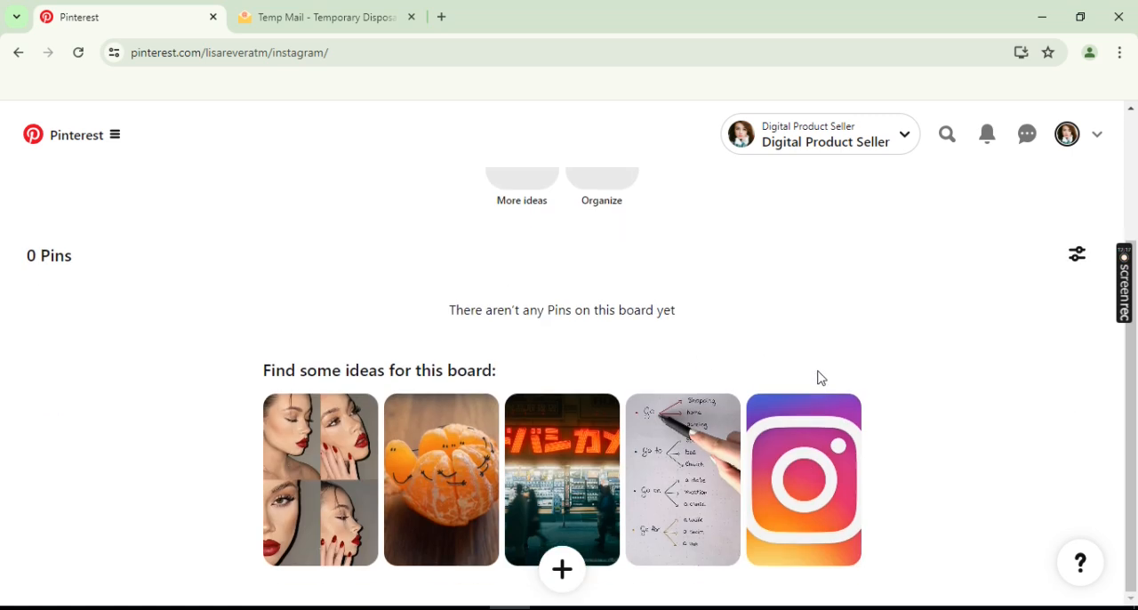
left_click(347, 471)
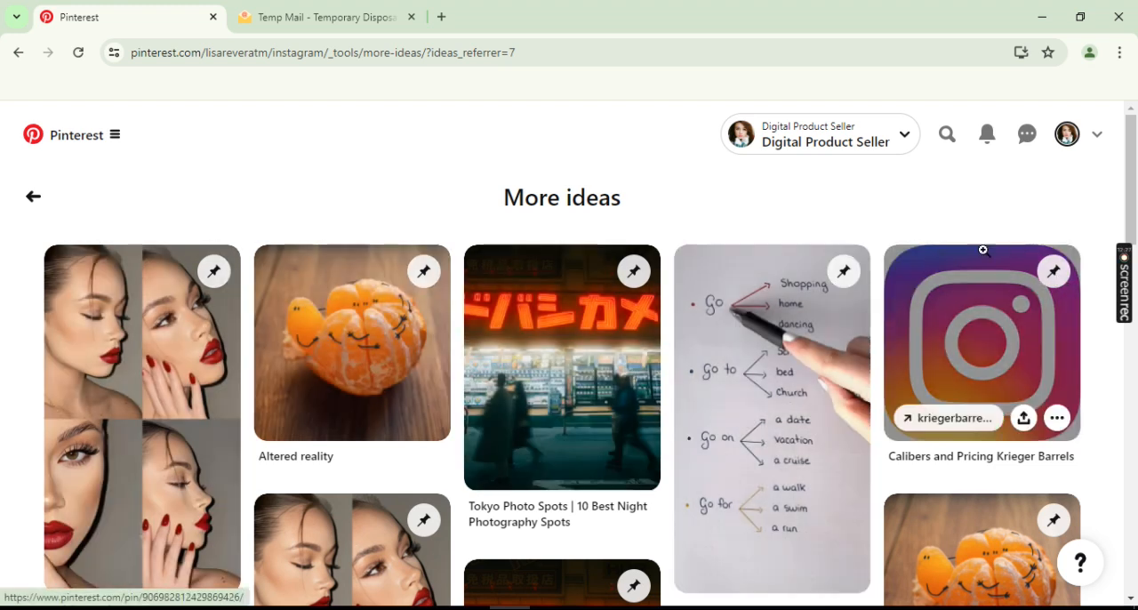
- Start a new Pin from the profile's saved section and upload the image "50" from the Pictures folder
left_click(1068, 136)
scroll(851, 366, "down", 5)
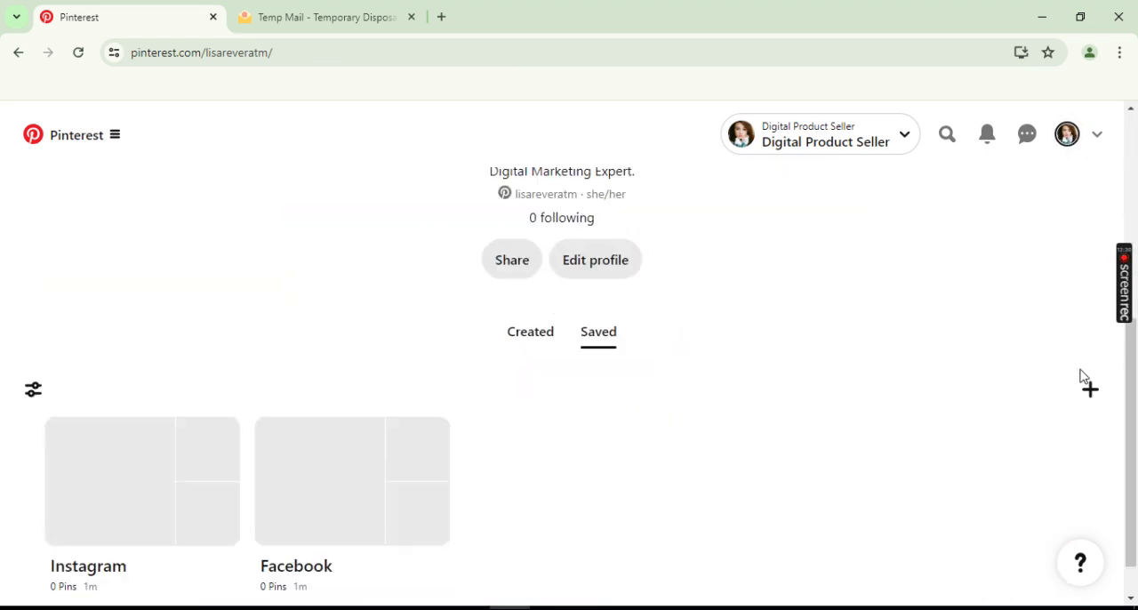
left_click(1090, 389)
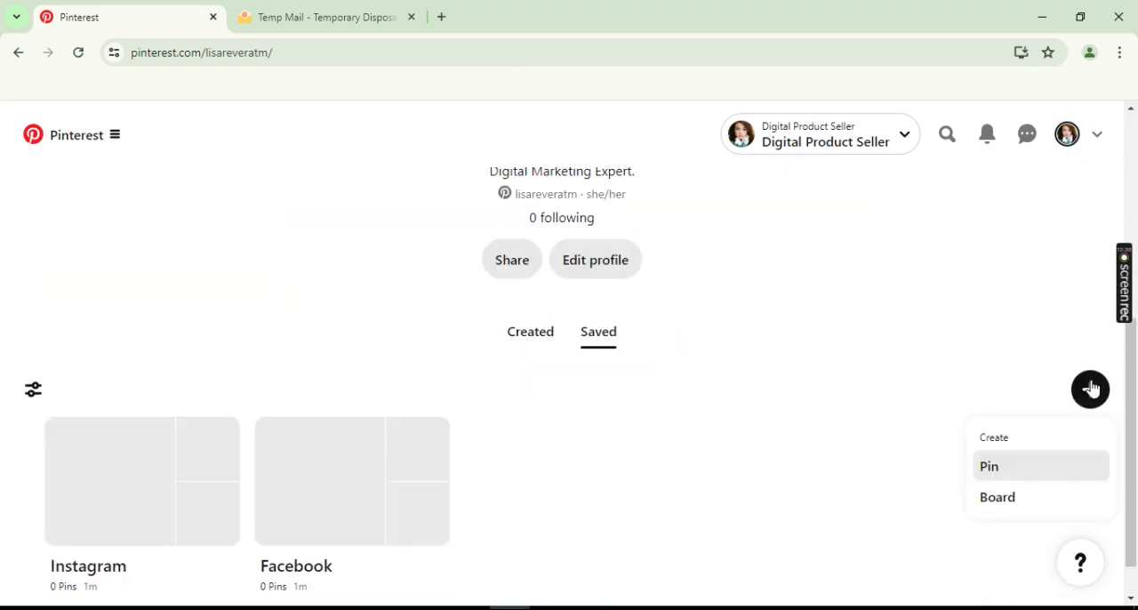
left_click(1003, 477)
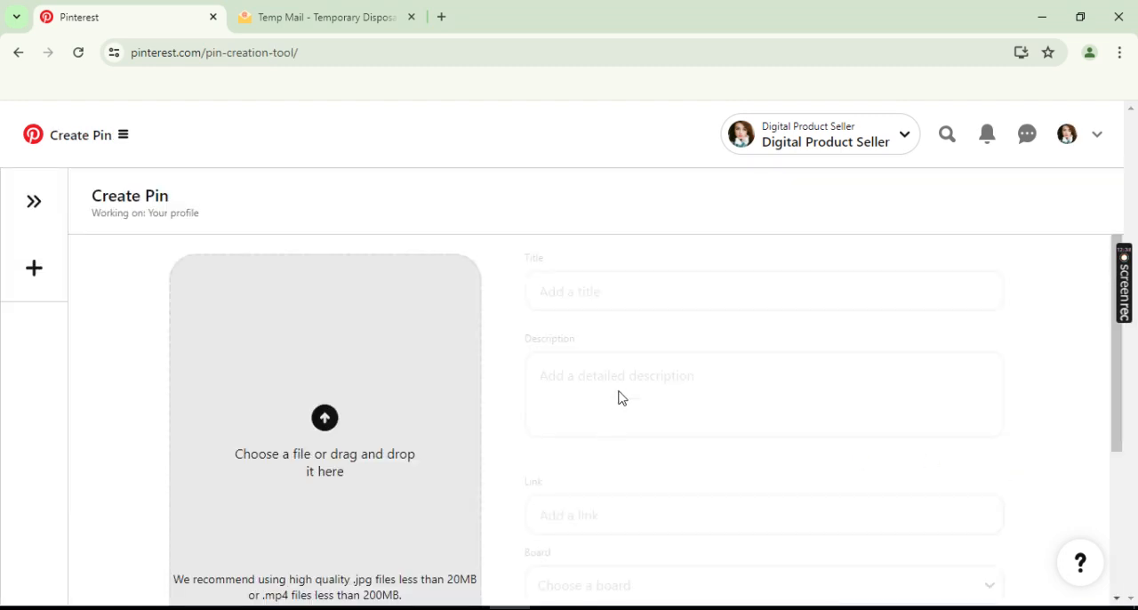
scroll(620, 397, "down", 1)
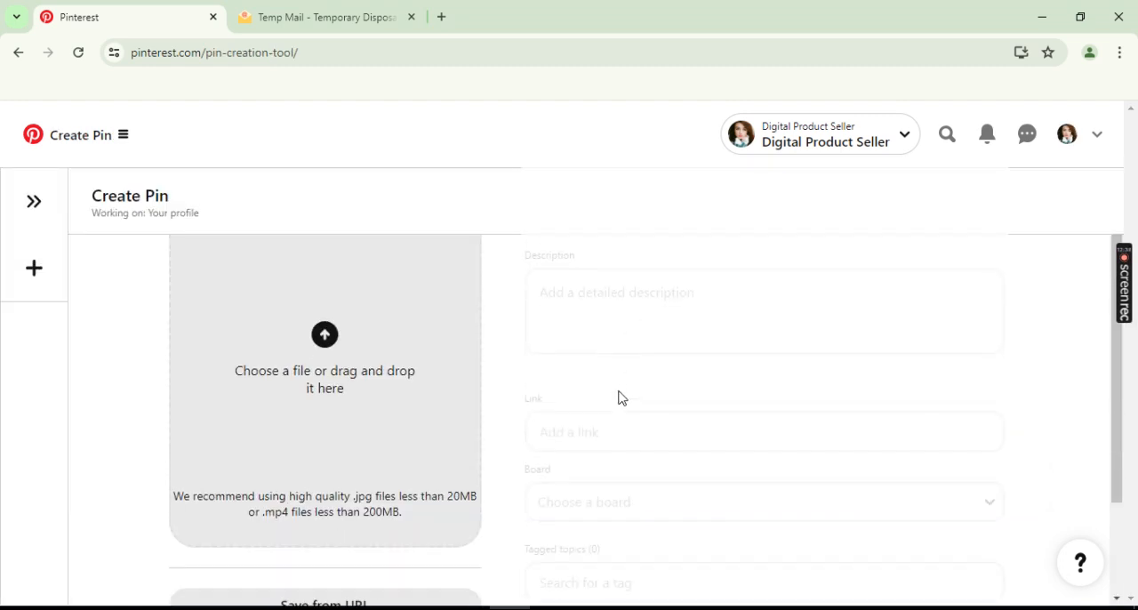
left_click(338, 349)
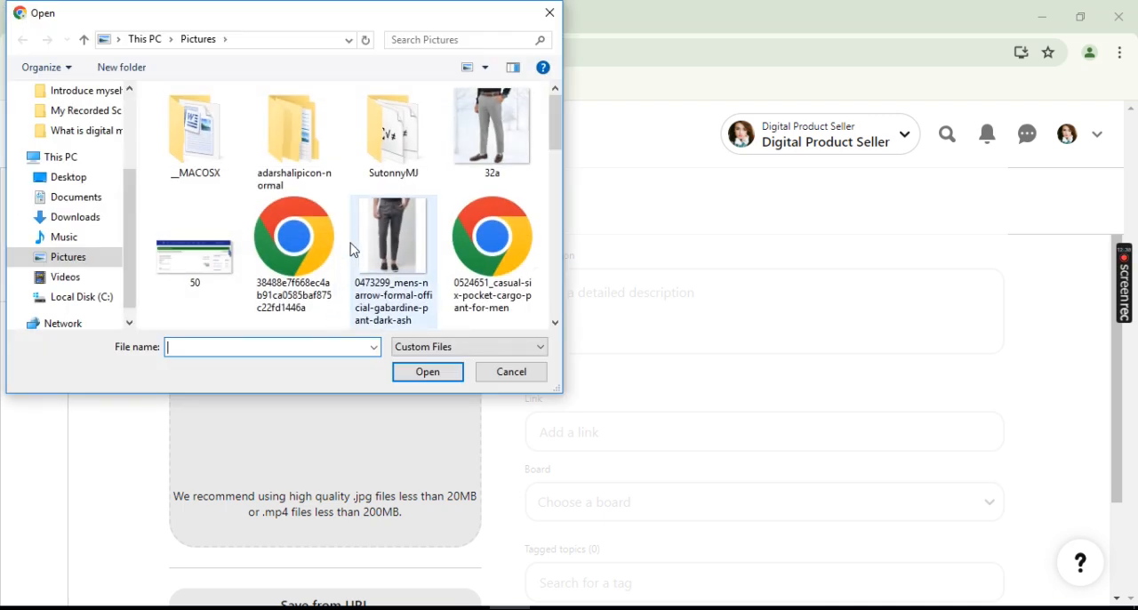
scroll(354, 251, "down", 2)
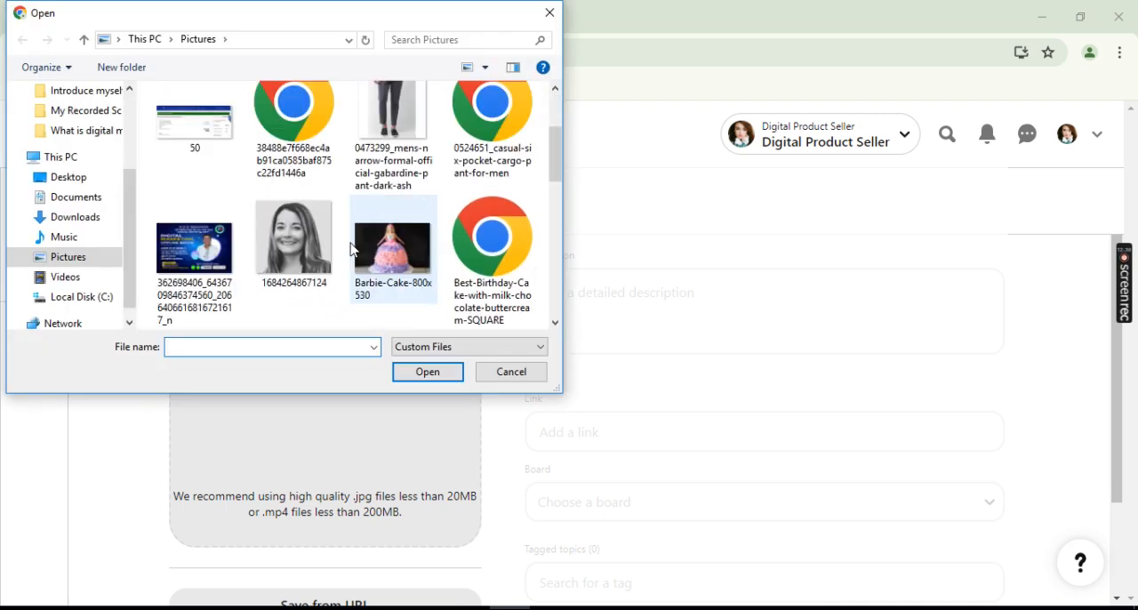
double_click(197, 126)
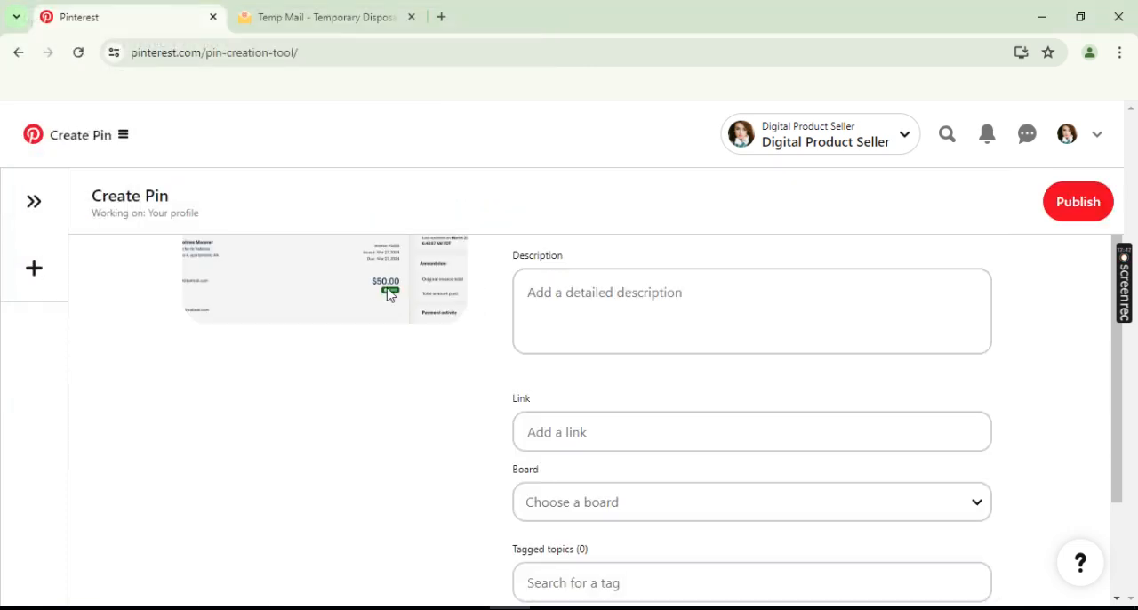
- Title the new Pin "Facebook ads campaign"
scroll(570, 383, "up", 1)
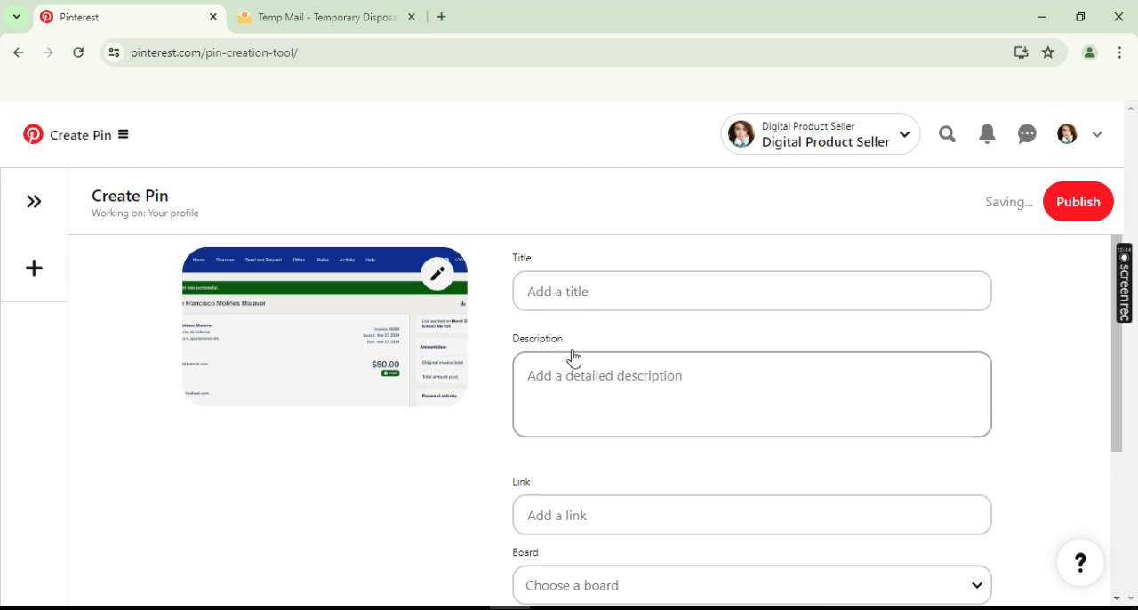
left_click(626, 293)
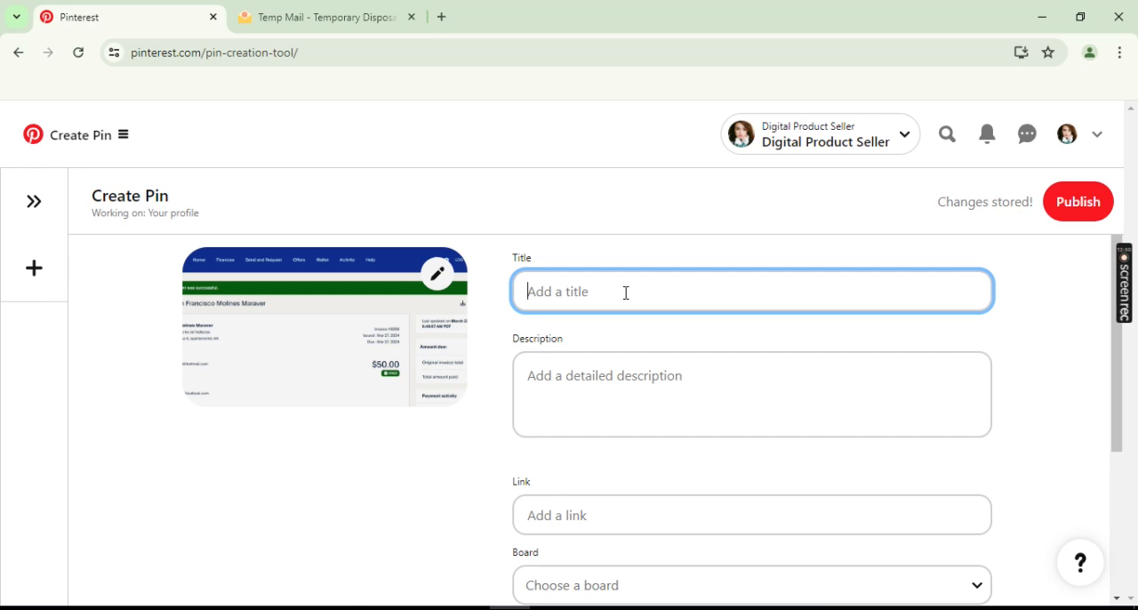
type("FAce")
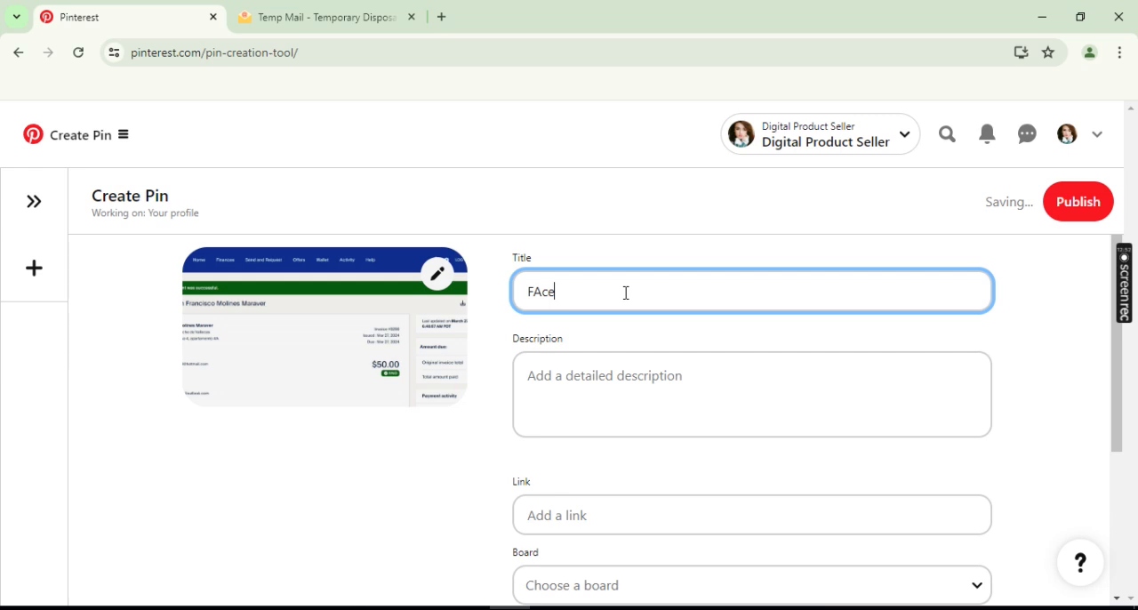
type("acebook ads campaign")
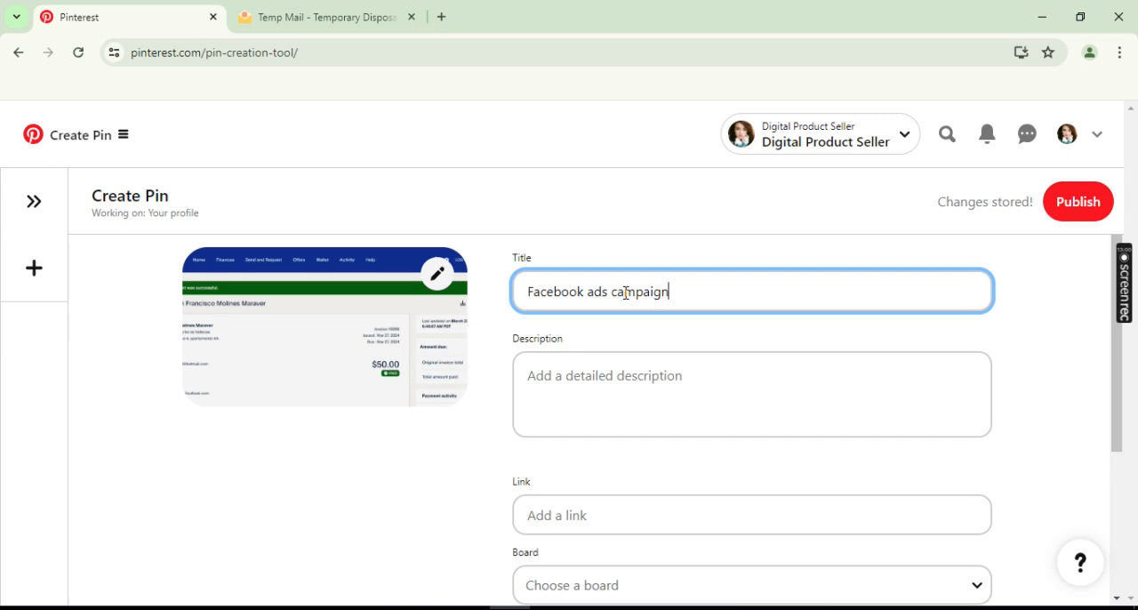
- Assign the Pin to the Facebook board
left_click(621, 386)
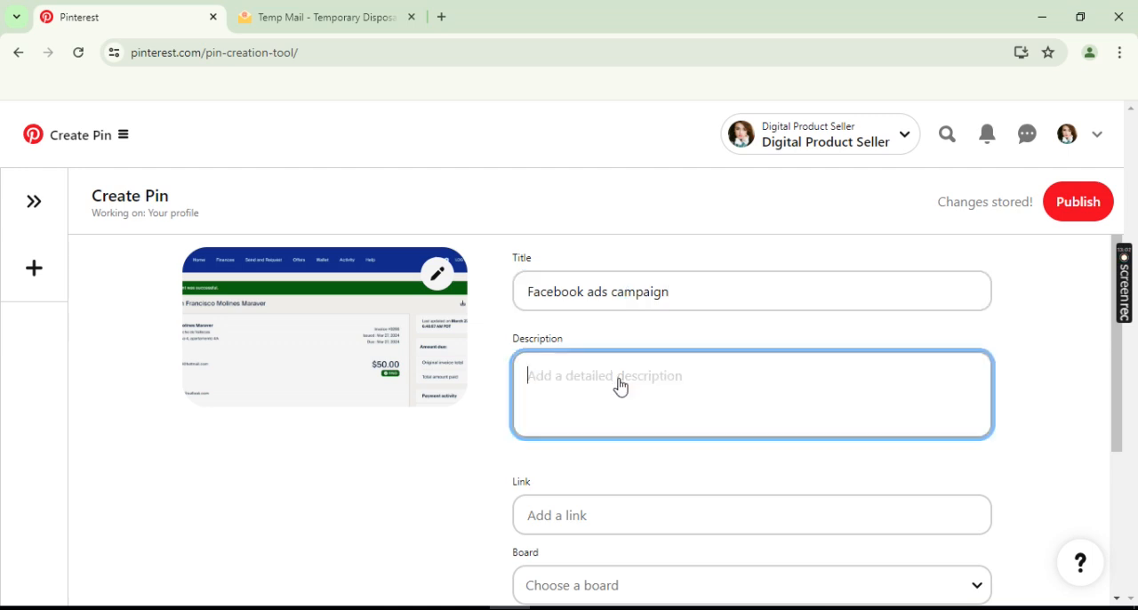
scroll(620, 387, "down", 2)
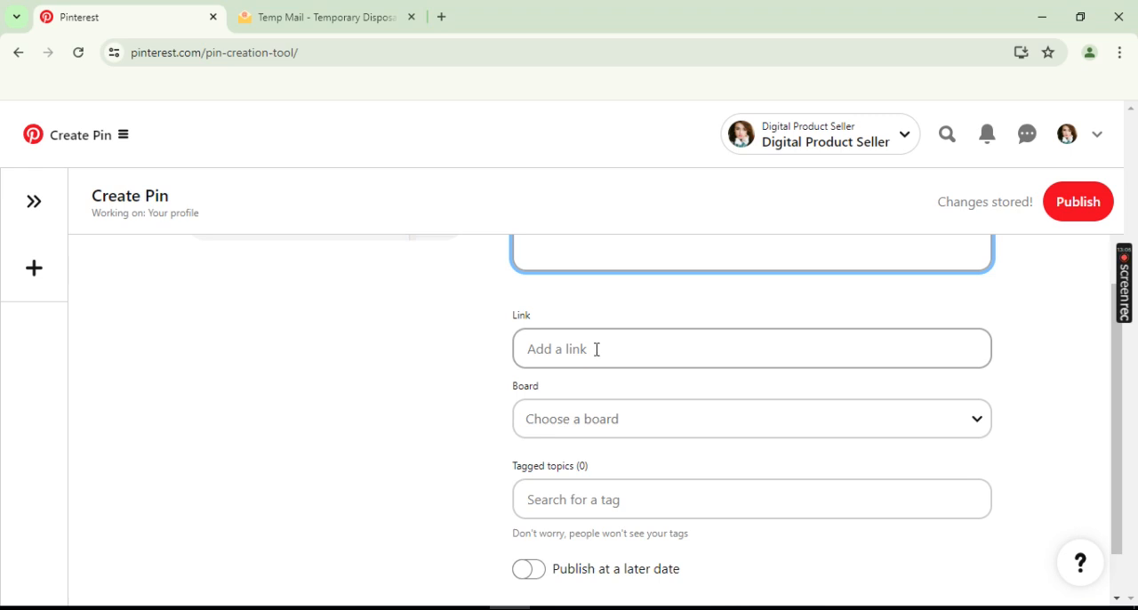
left_click(562, 347)
scroll(465, 350, "down", 1)
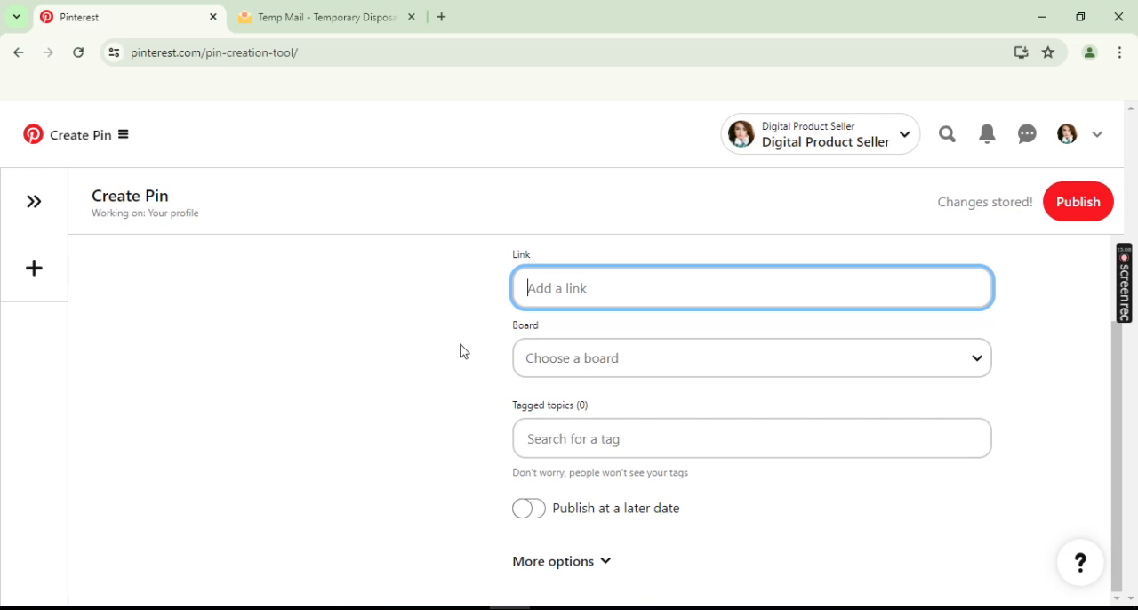
left_click(630, 367)
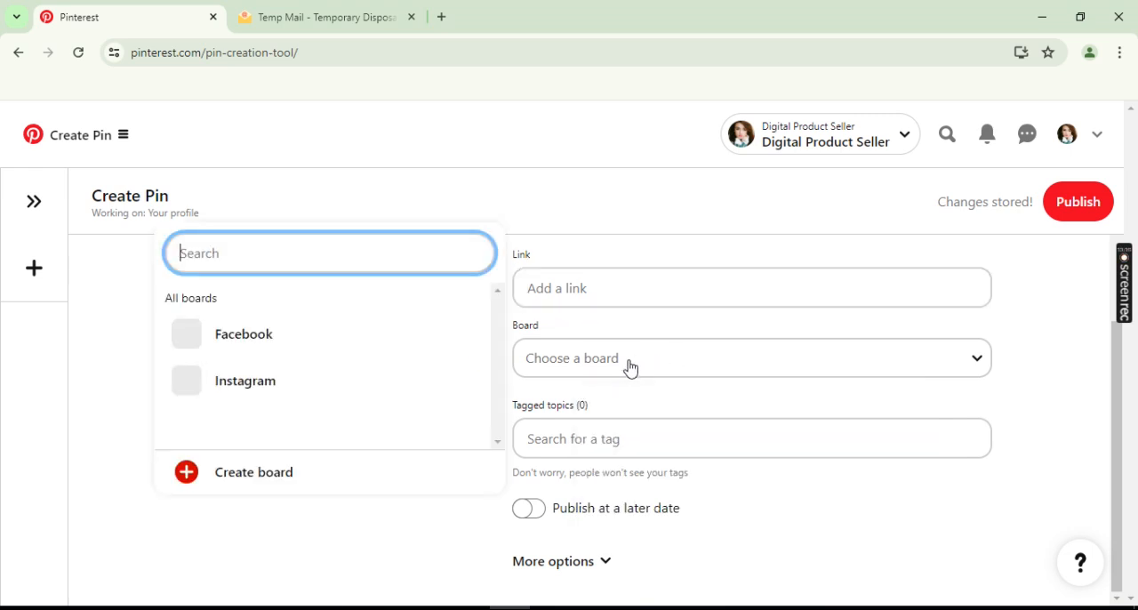
left_click(282, 338)
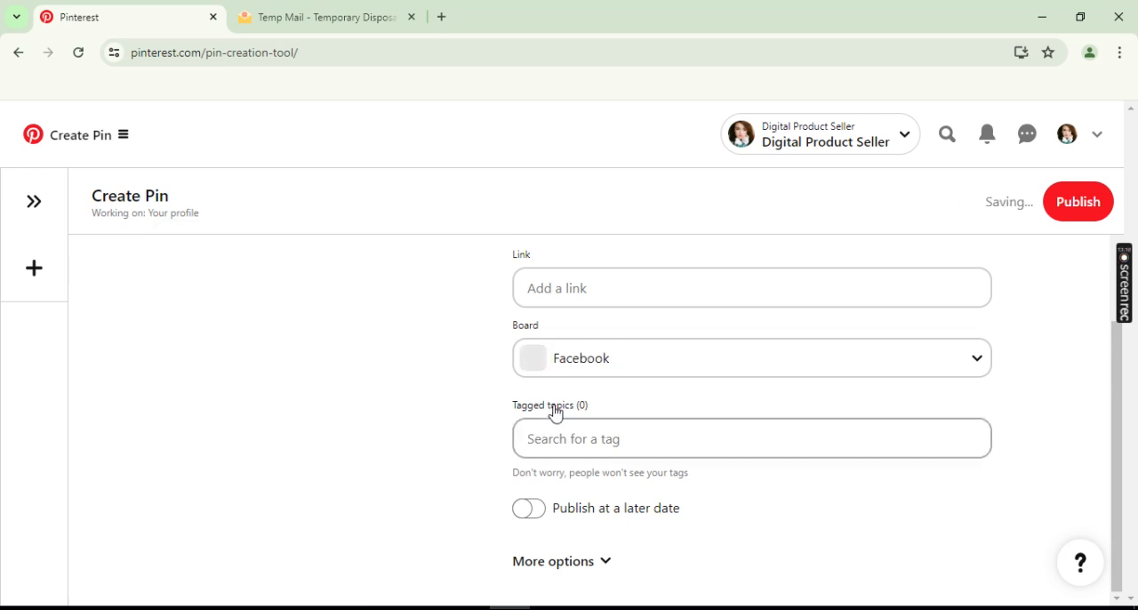
- Search the tagged topics for "facebook" and add the "cover photos facebook" tag to the Pin
left_click(597, 442)
type("faceb")
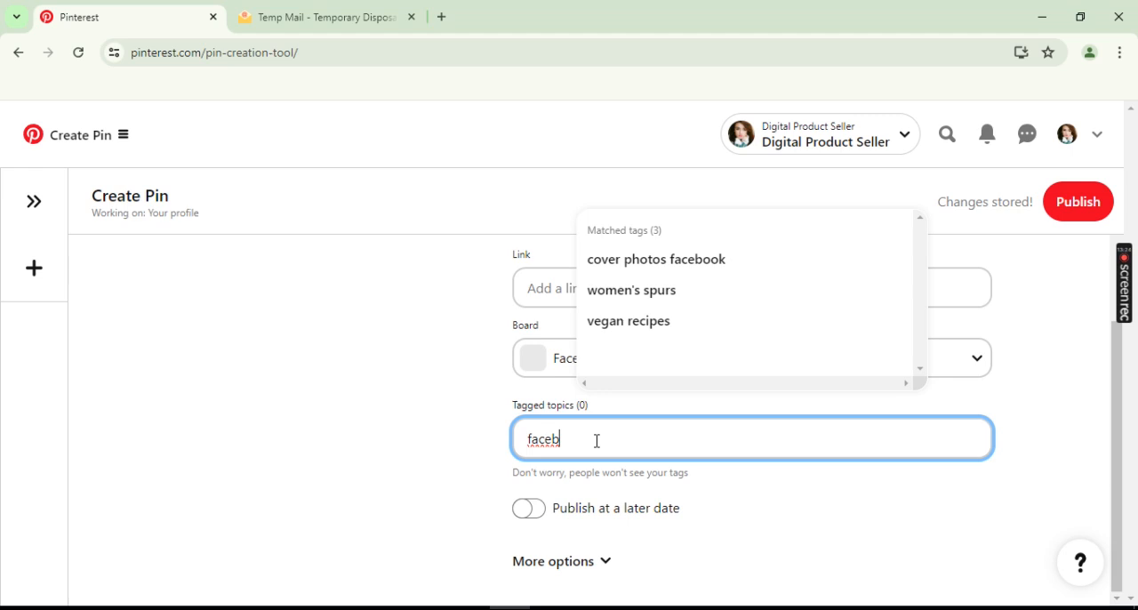
type("ook")
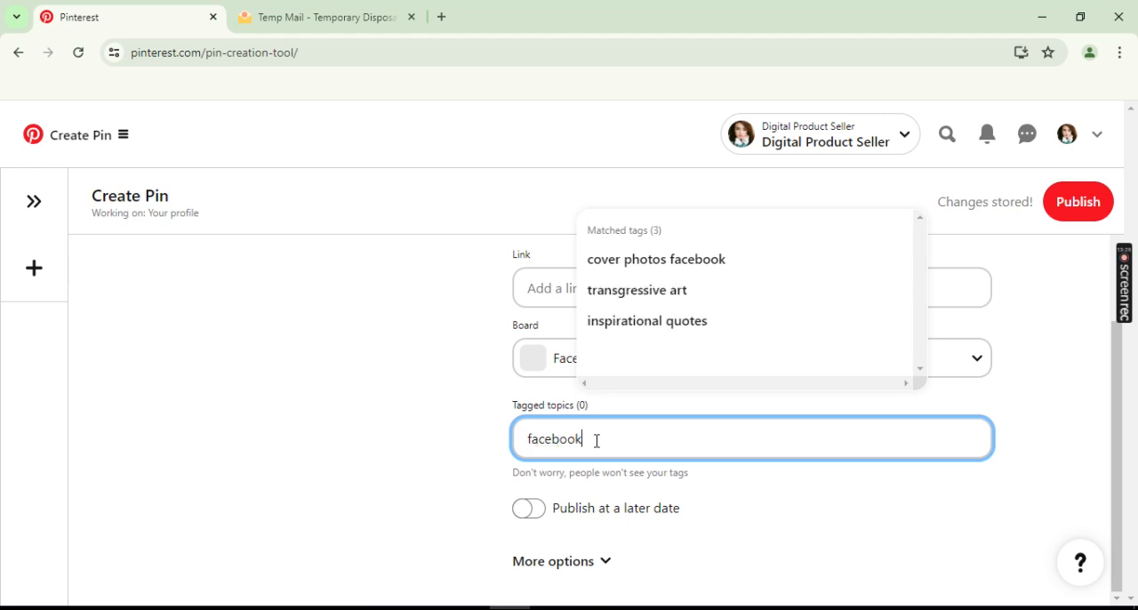
left_click(676, 269)
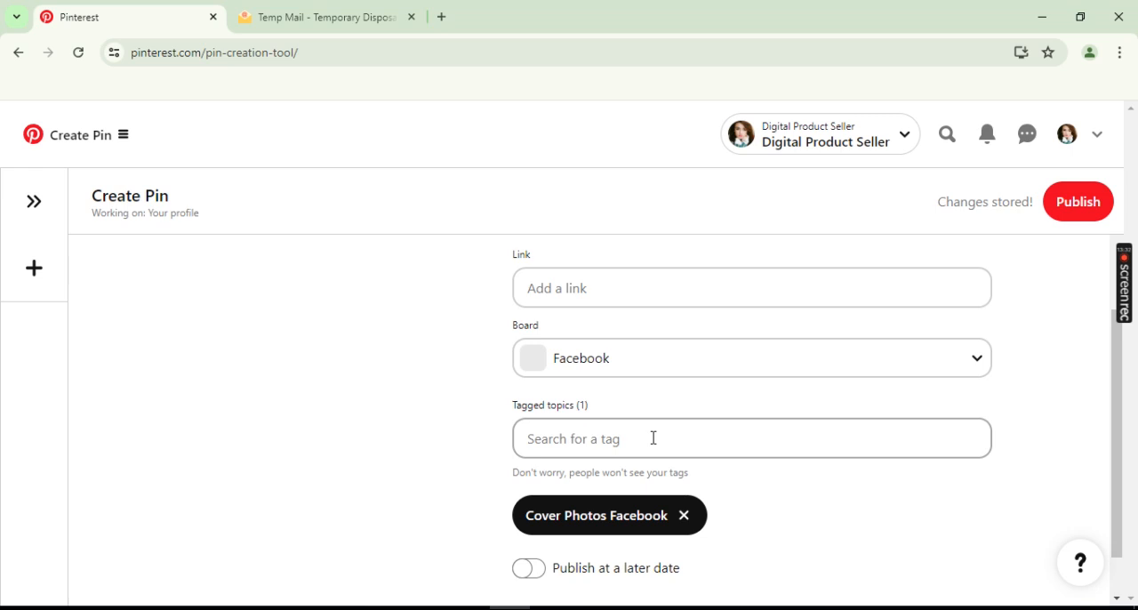
- Show the Pin's additional options and try switching commenting and similar products off and back on
scroll(705, 443, "down", 1)
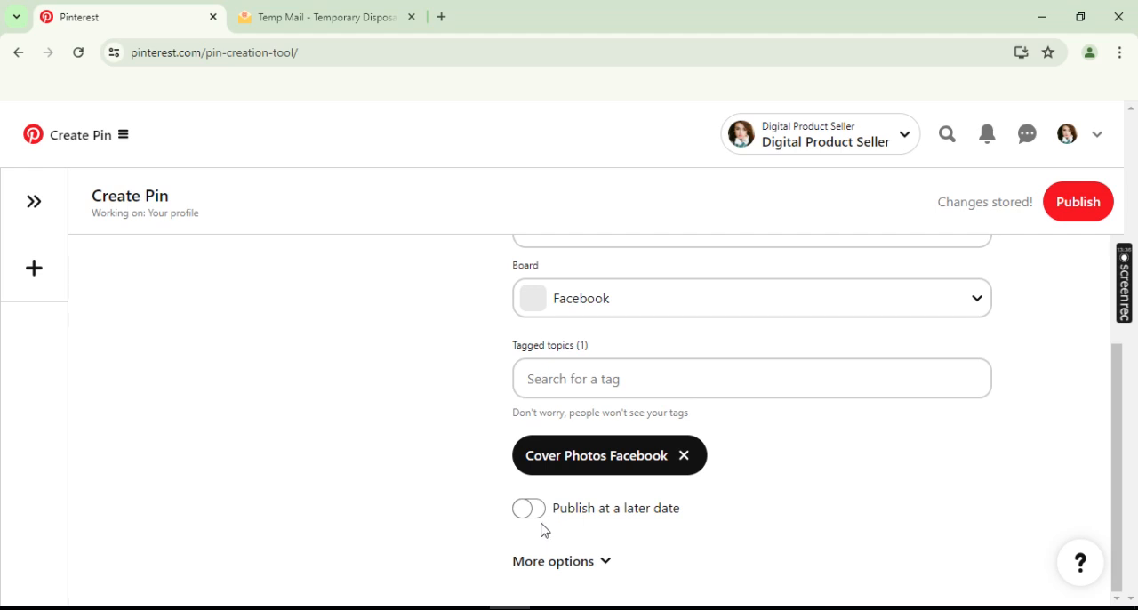
left_click(577, 569)
scroll(696, 509, "down", 2)
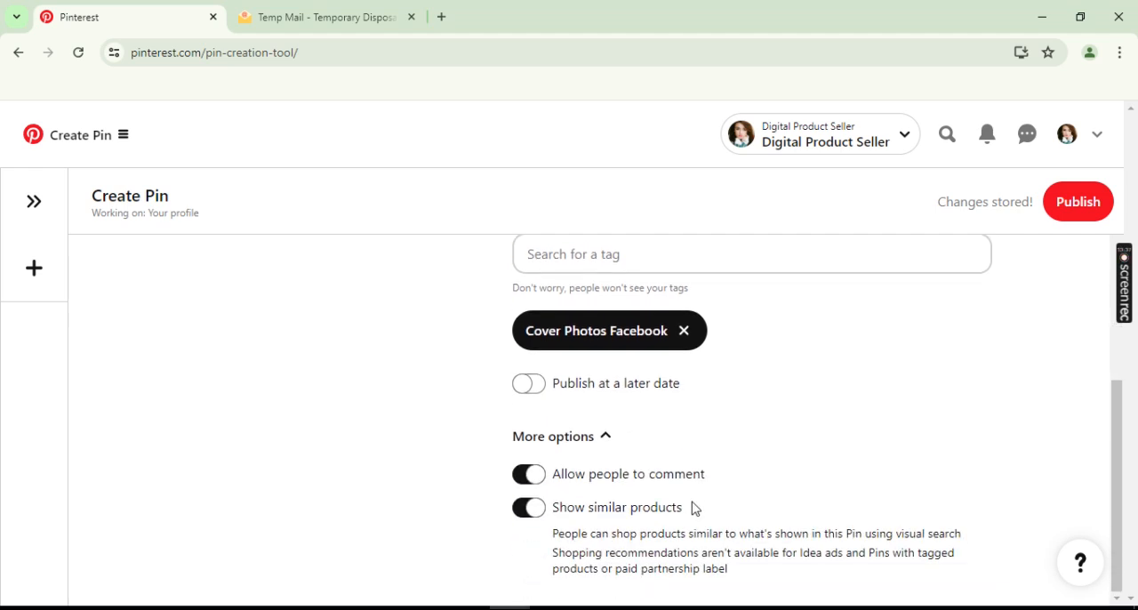
left_click(536, 483)
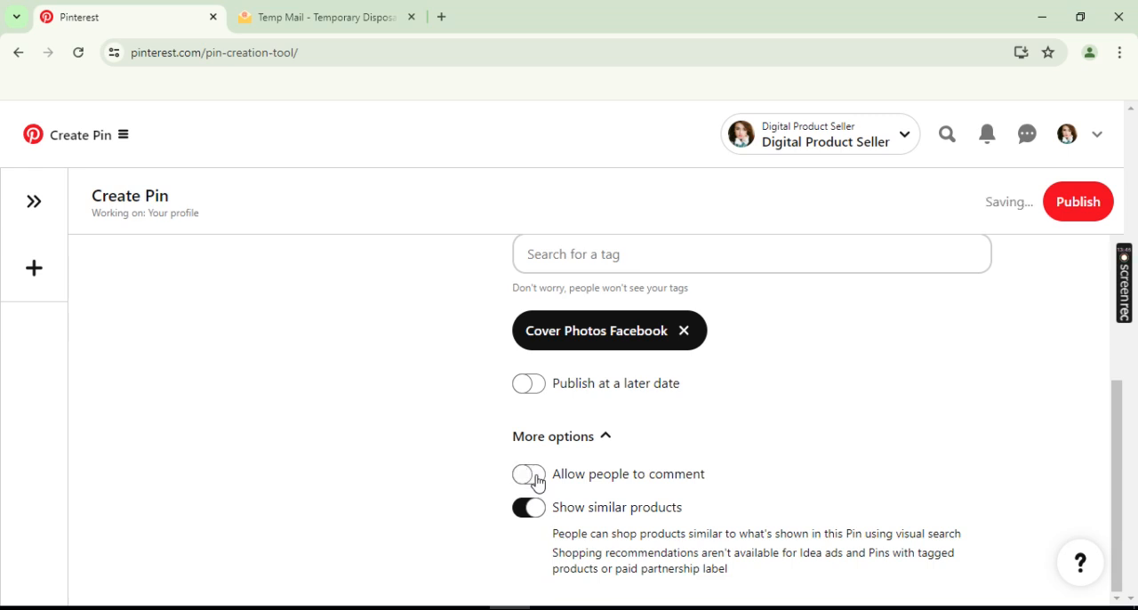
left_click(537, 480)
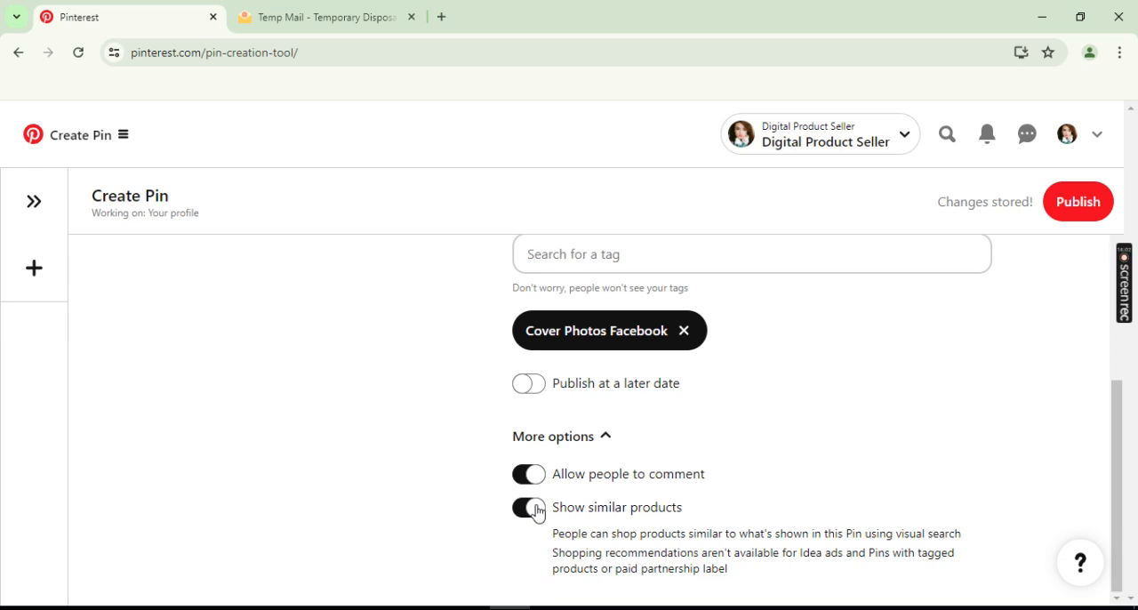
left_click(536, 514)
left_click(532, 516)
- Publish the Pin and open the Facebook board from the profile's saved boards
left_click(1079, 203)
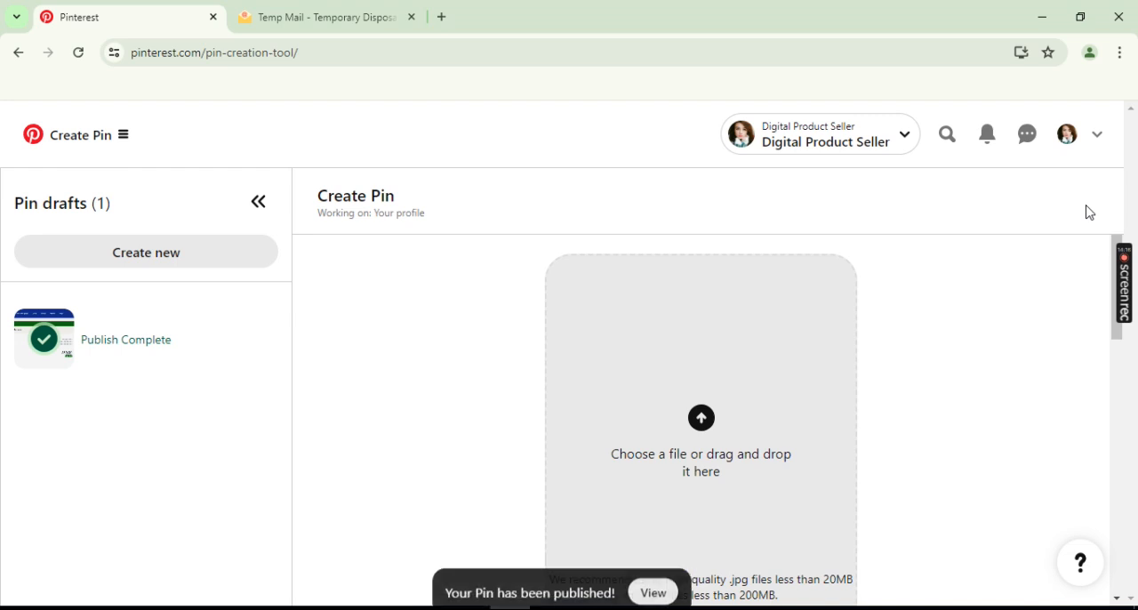
left_click(1070, 148)
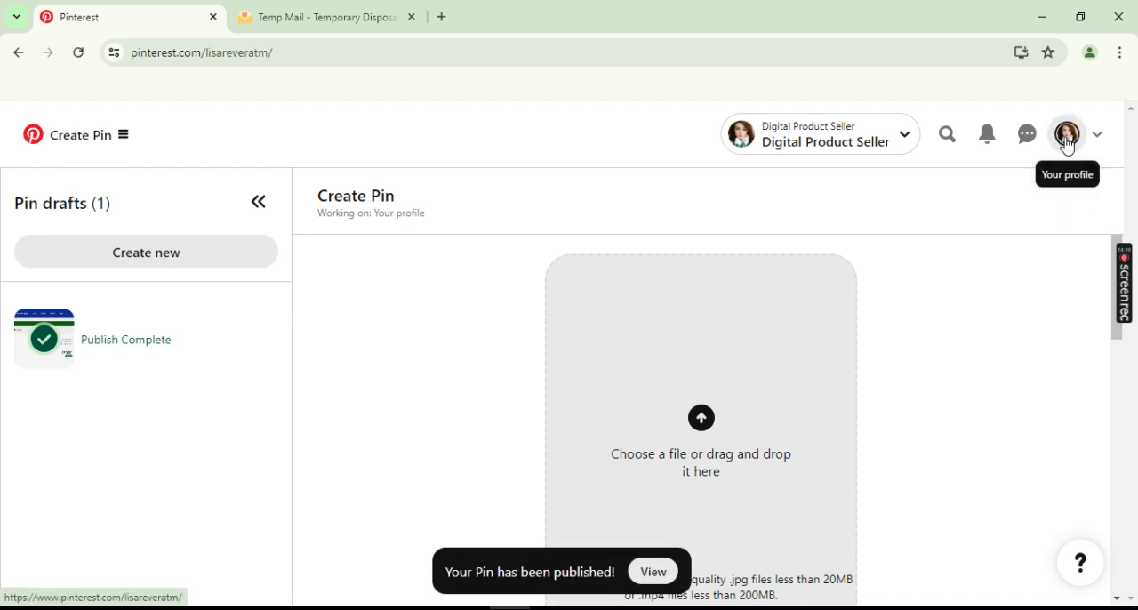
scroll(954, 345, "down", 5)
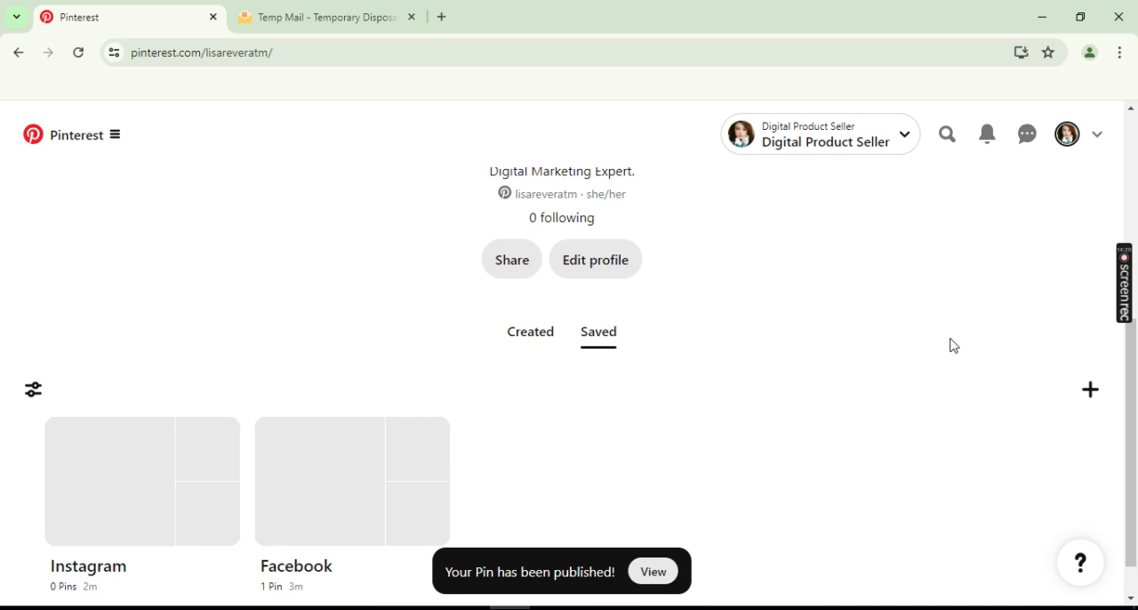
scroll(954, 345, "down", 1)
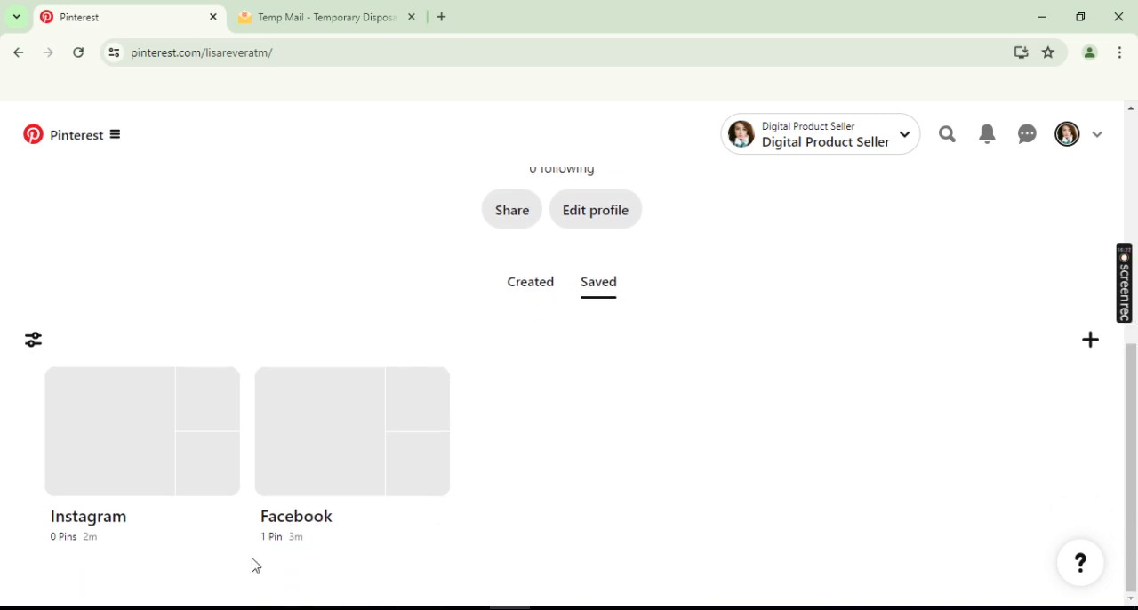
left_click(309, 448)
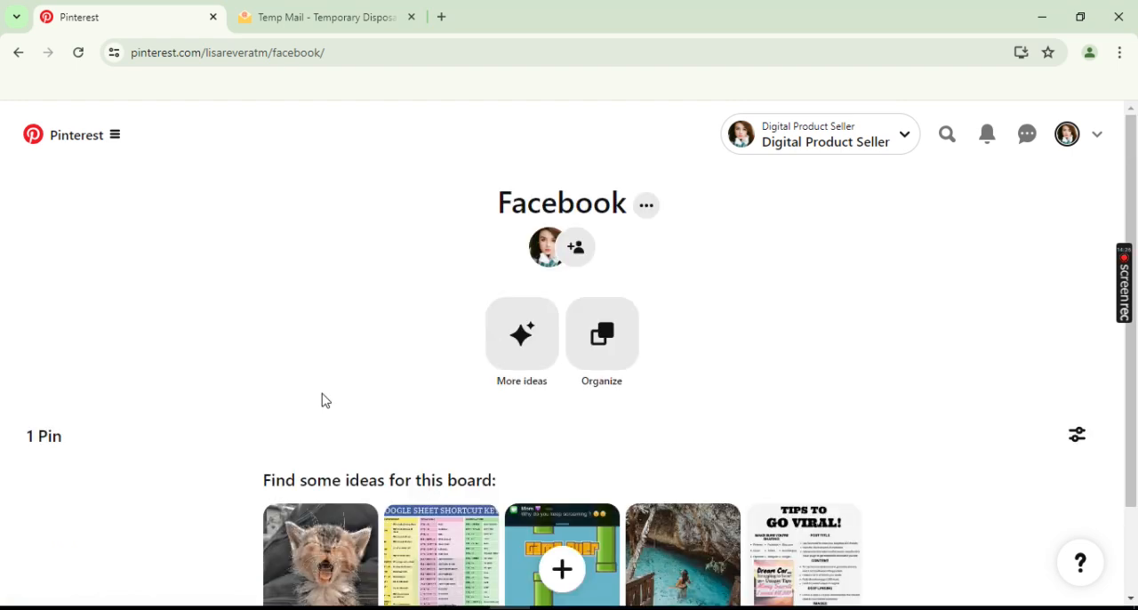
- Reload the Facebook board's page and check it for the published Pin
scroll(325, 400, "down", 2)
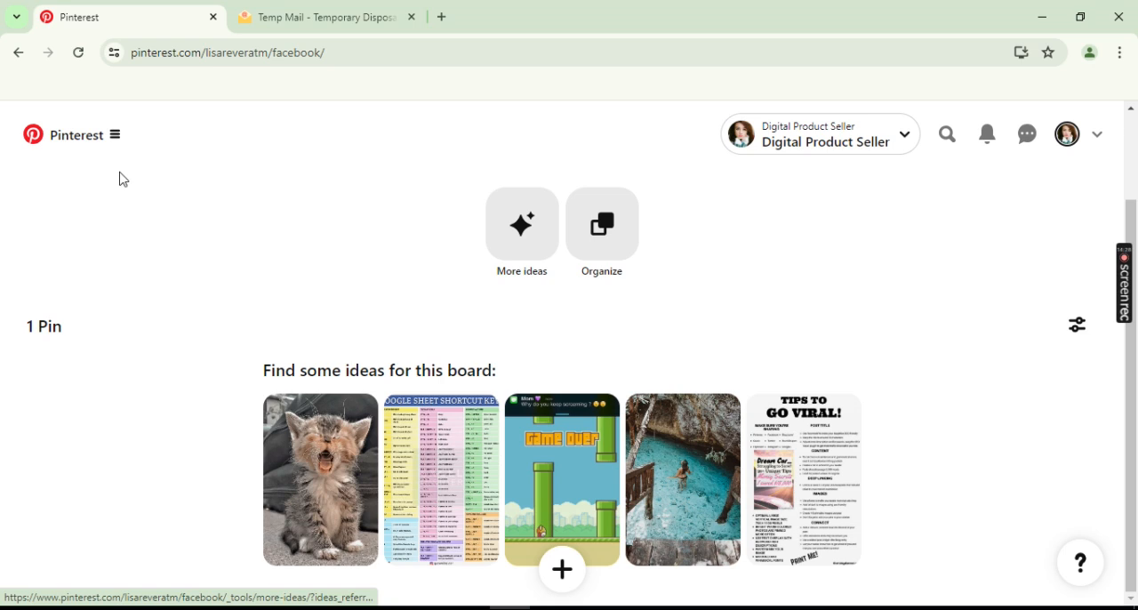
left_click(78, 53)
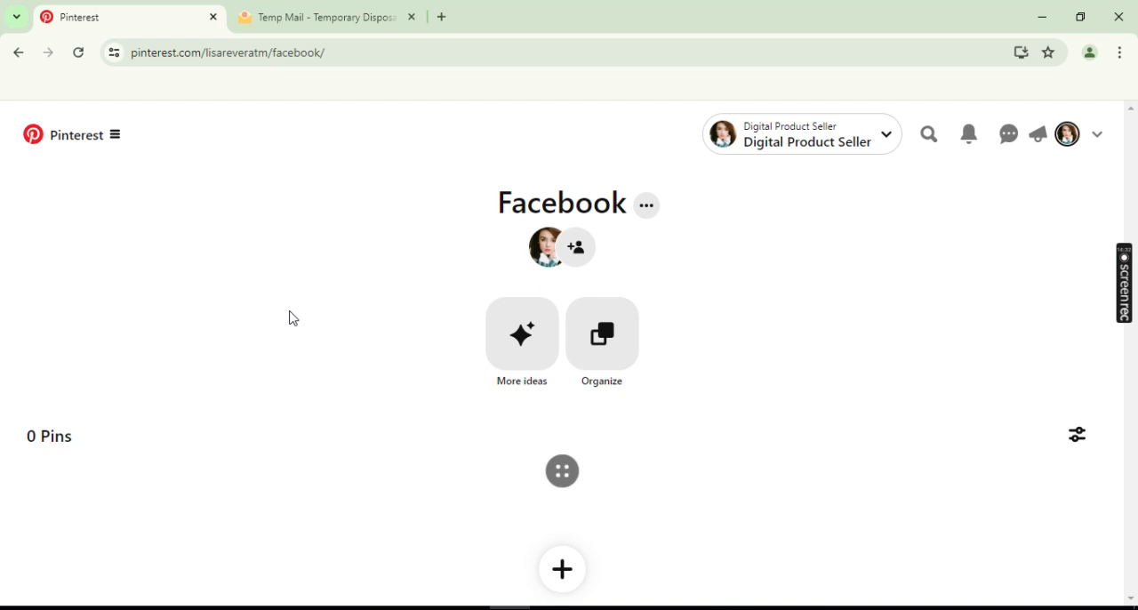
scroll(292, 318, "down", 3)
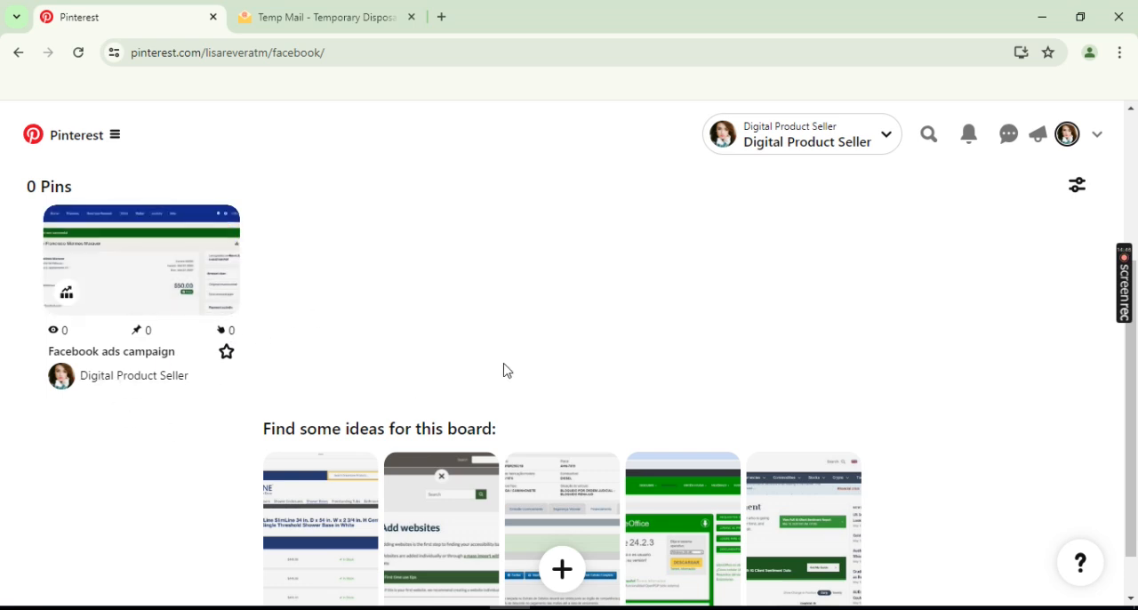
scroll(504, 370, "up", 3)
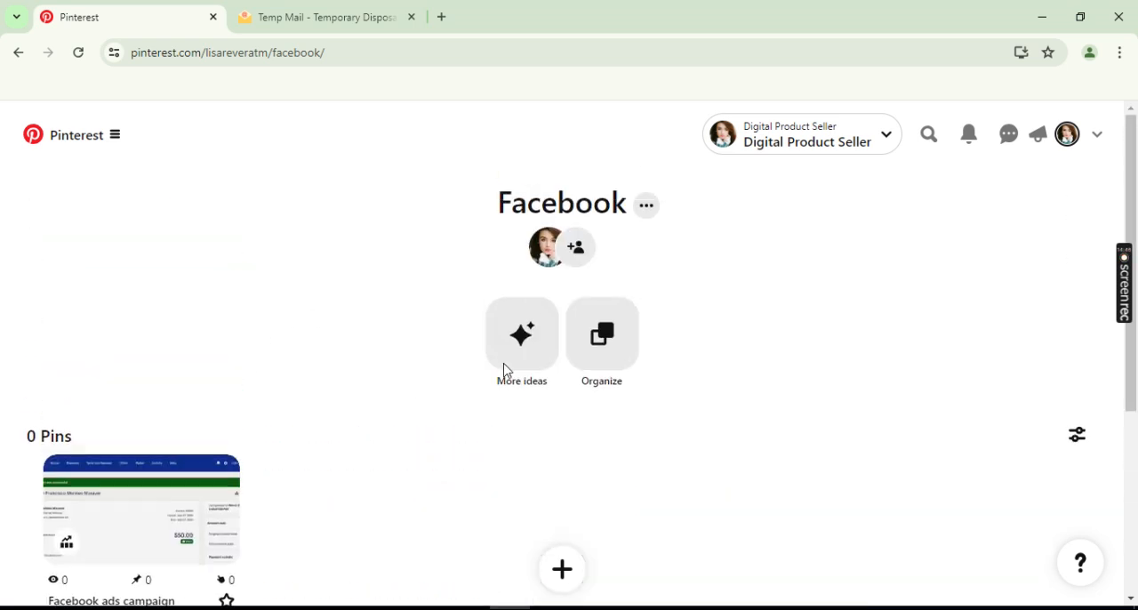
- Return to the profile and look over its created Pins and following count
left_click(813, 142)
left_click(1067, 138)
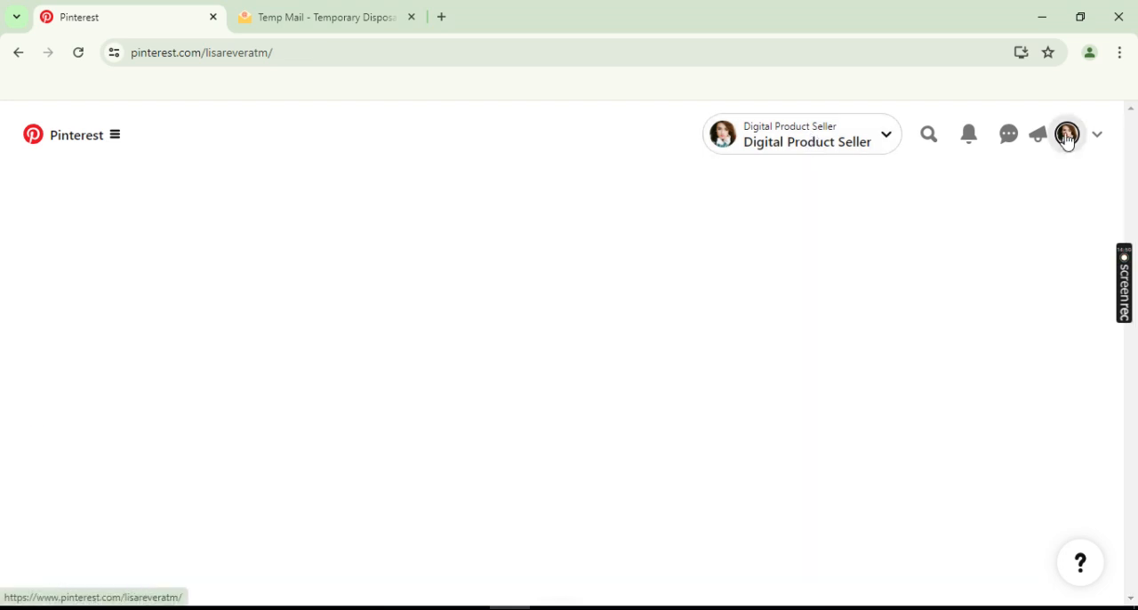
scroll(272, 315, "down", 3)
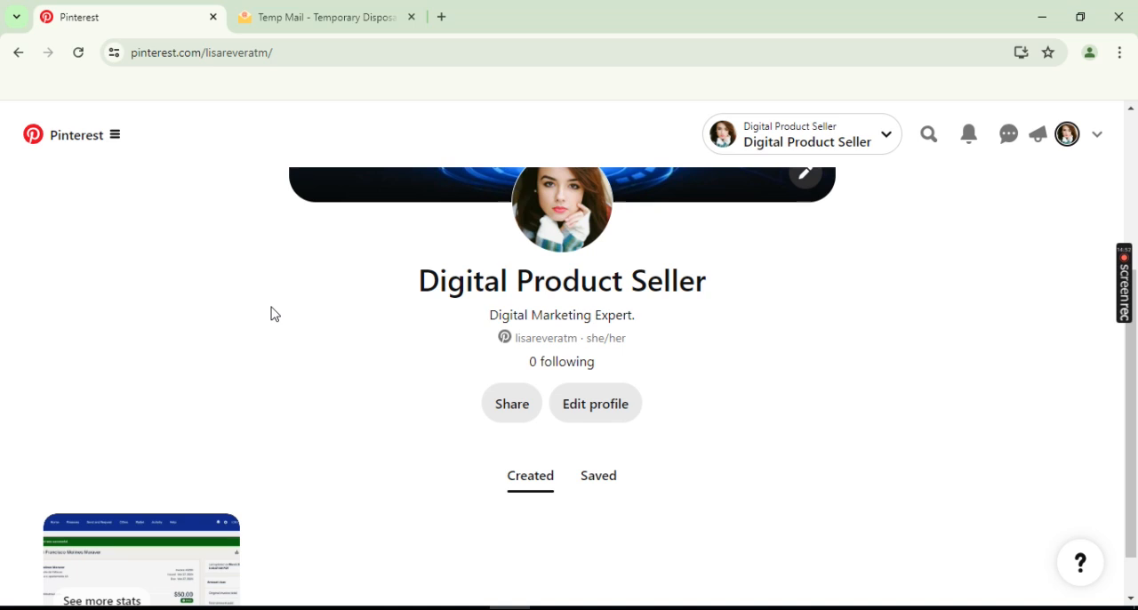
scroll(275, 314, "down", 1)
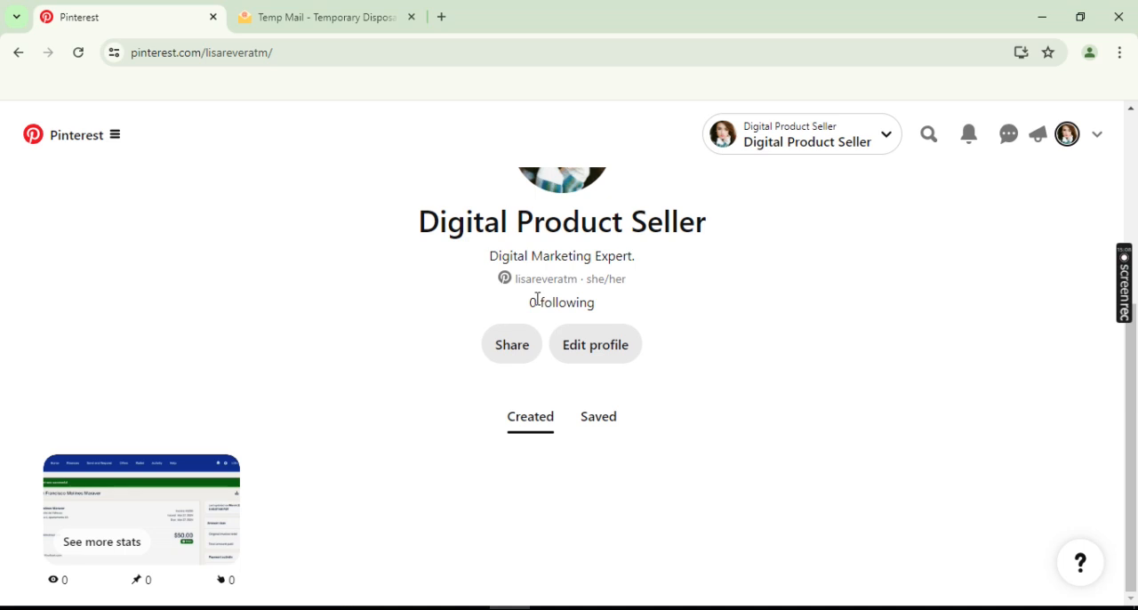
left_click_drag(532, 309, 611, 308)
left_click(612, 307)
- Go to the home feed and search for digital marketing using the matching search suggestion
left_click(116, 139)
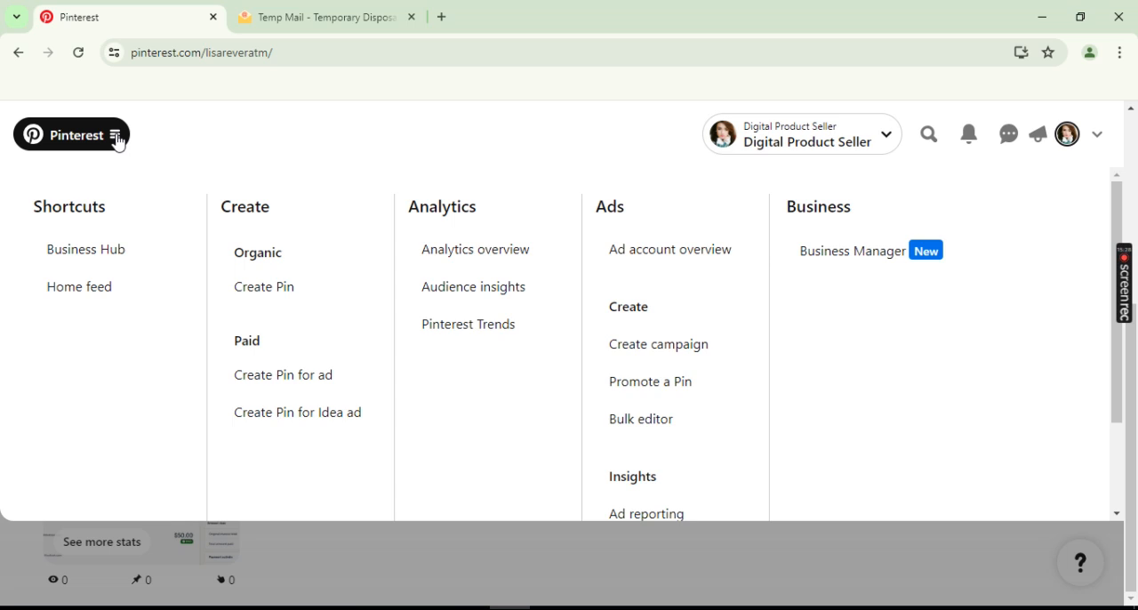
left_click(85, 295)
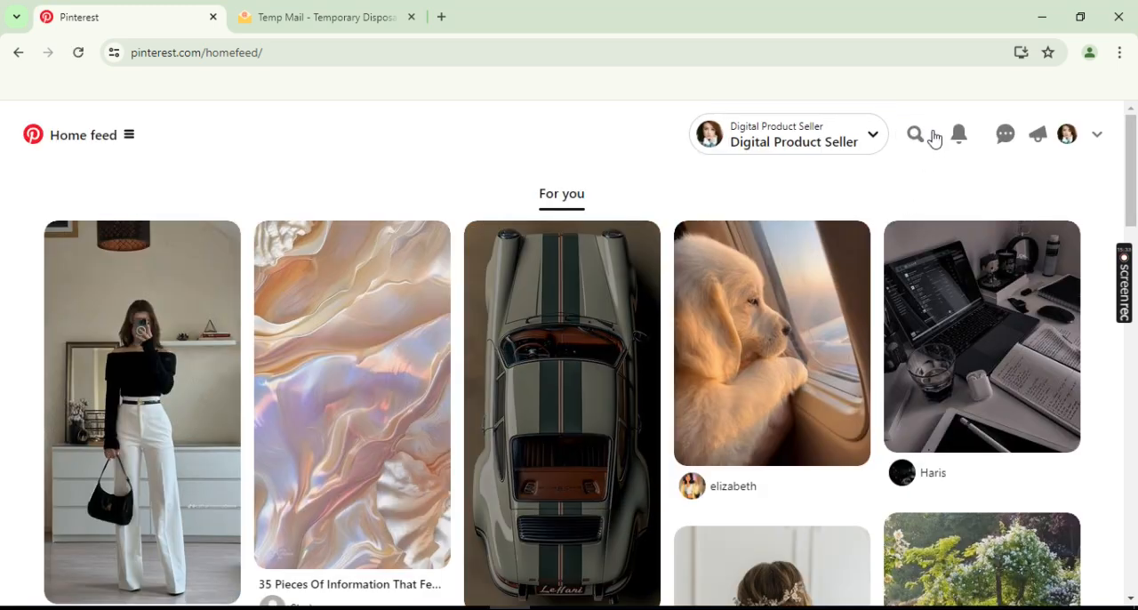
left_click(928, 138)
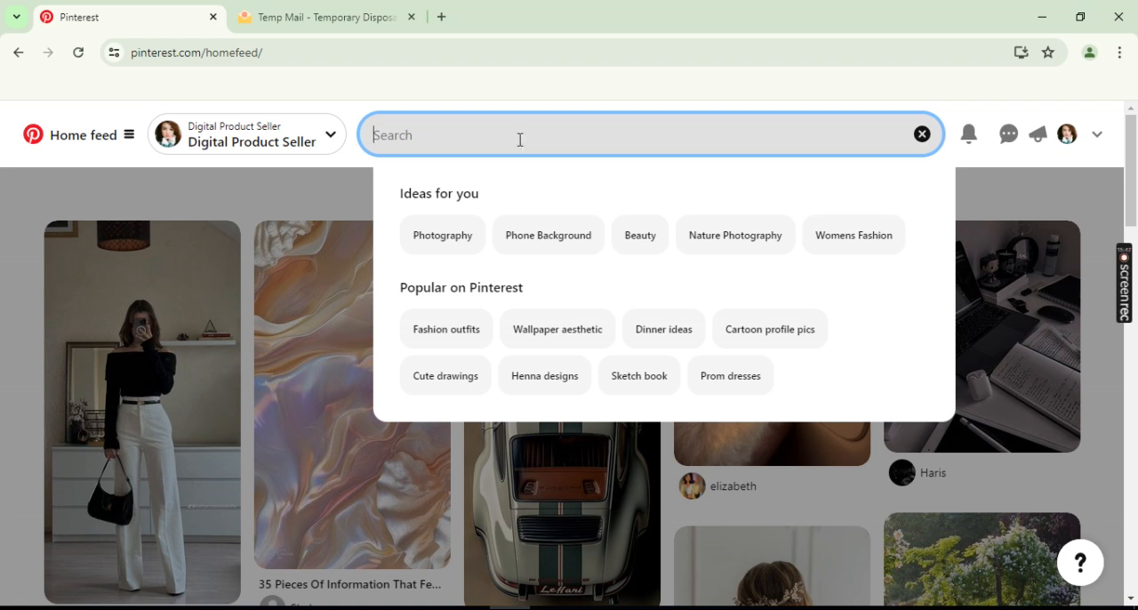
type("so")
key("BackSpace")
key("BackSpace")
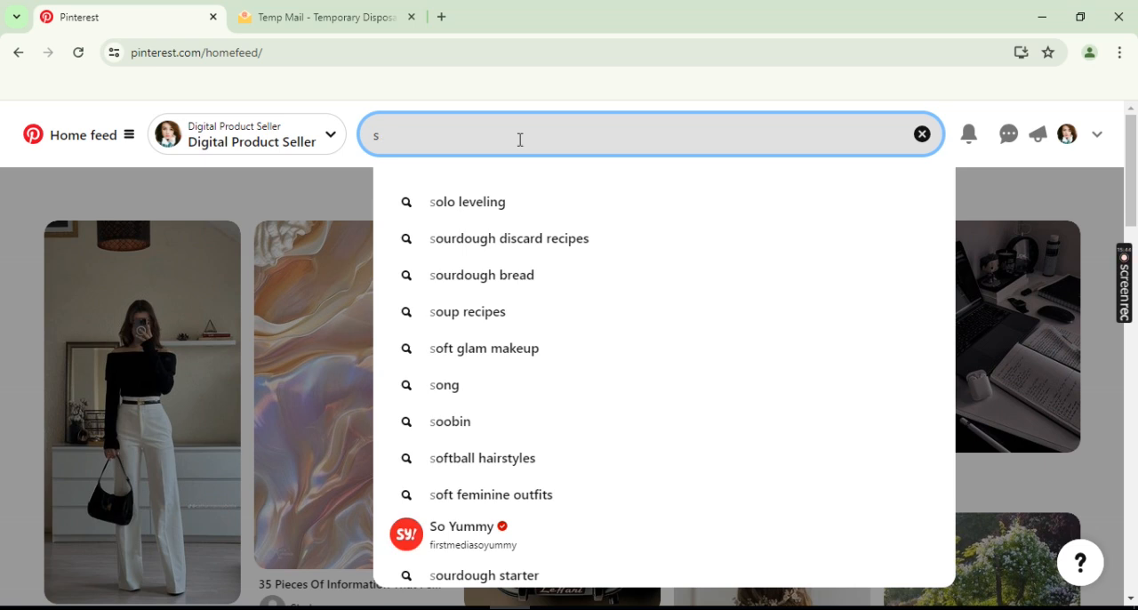
type("s")
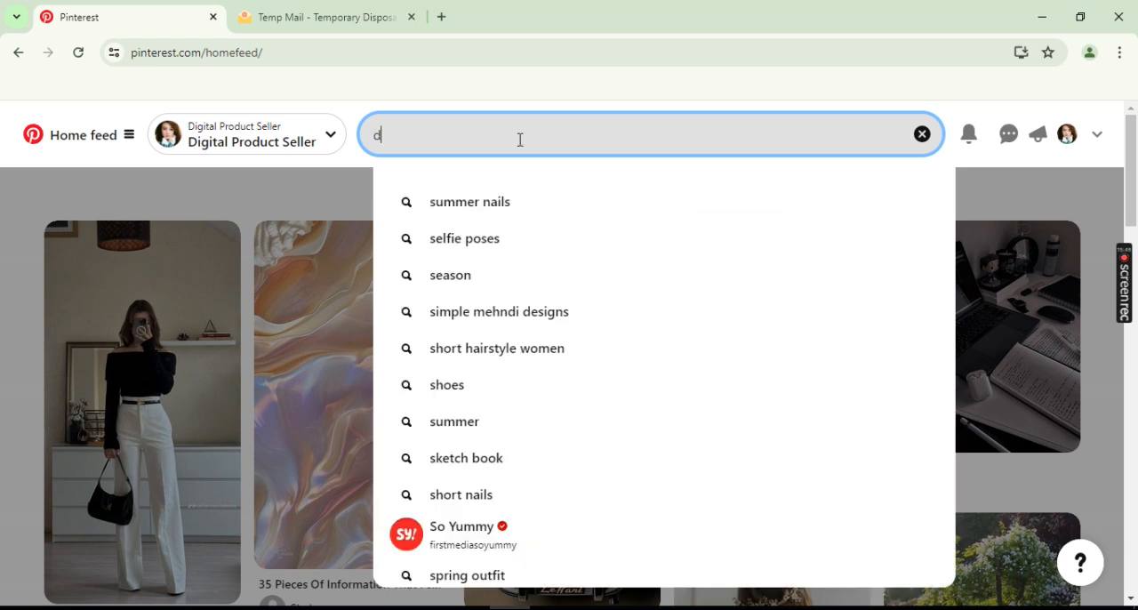
type("igi")
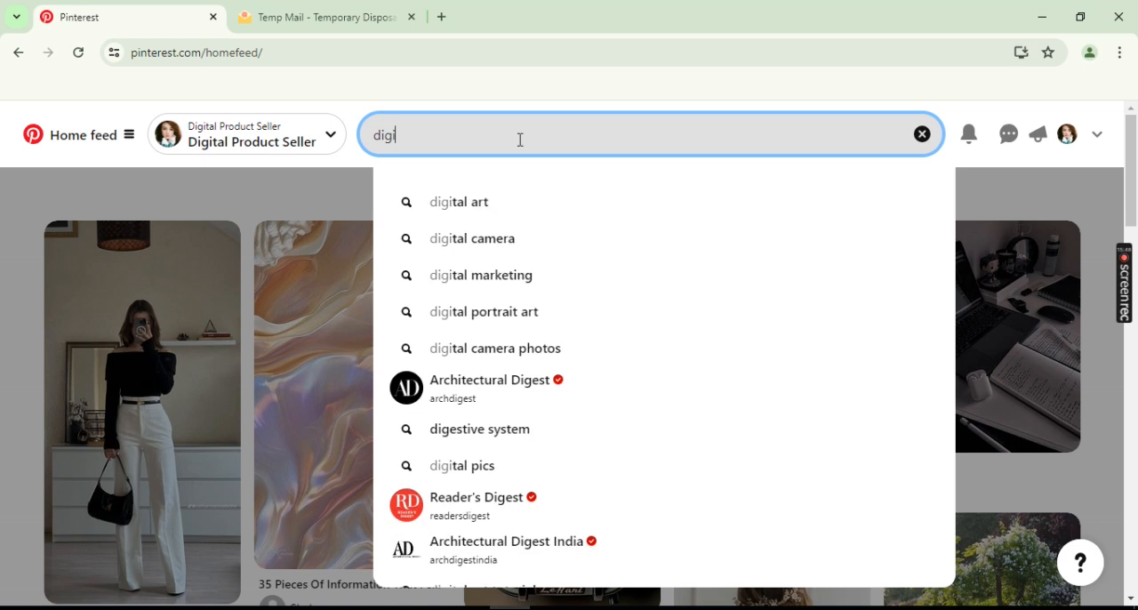
type("tal")
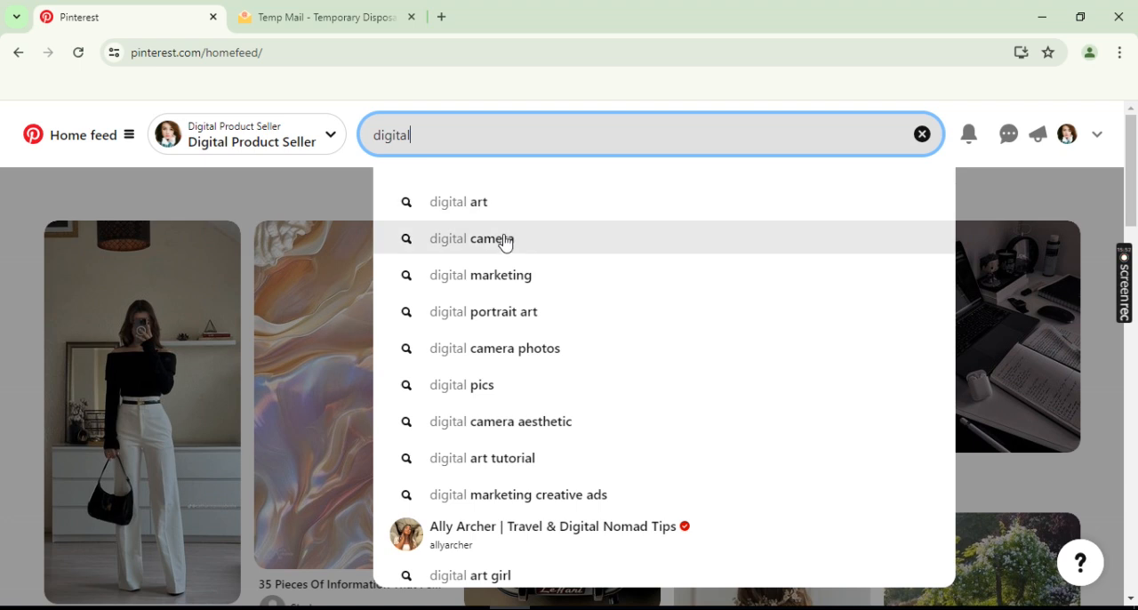
left_click(495, 276)
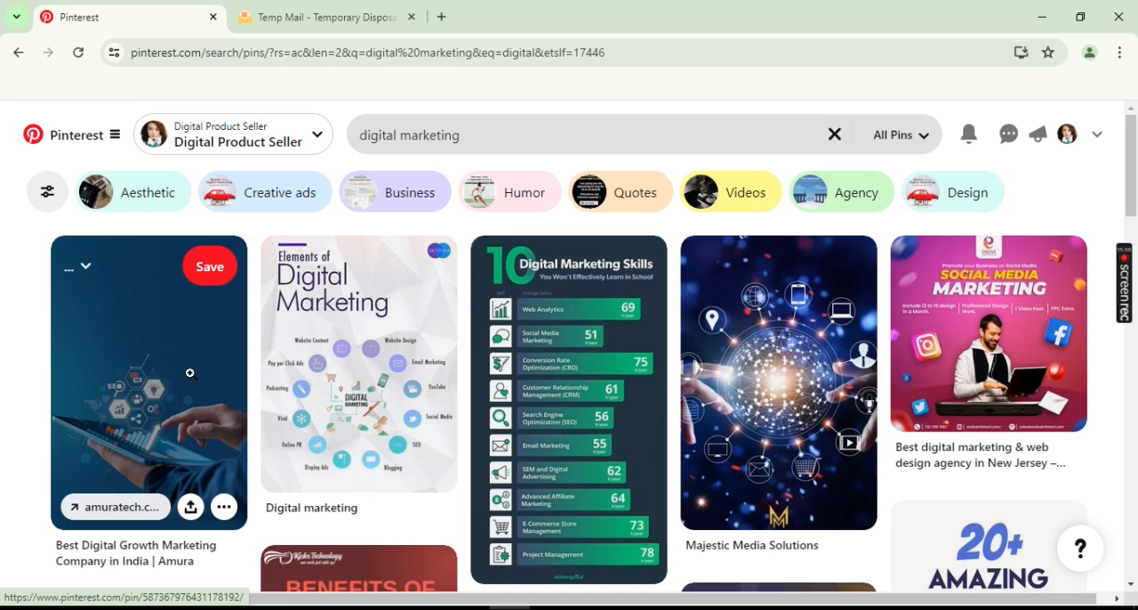
- Open the first four digital marketing result Pins in separate new browser tabs
right_click(154, 329)
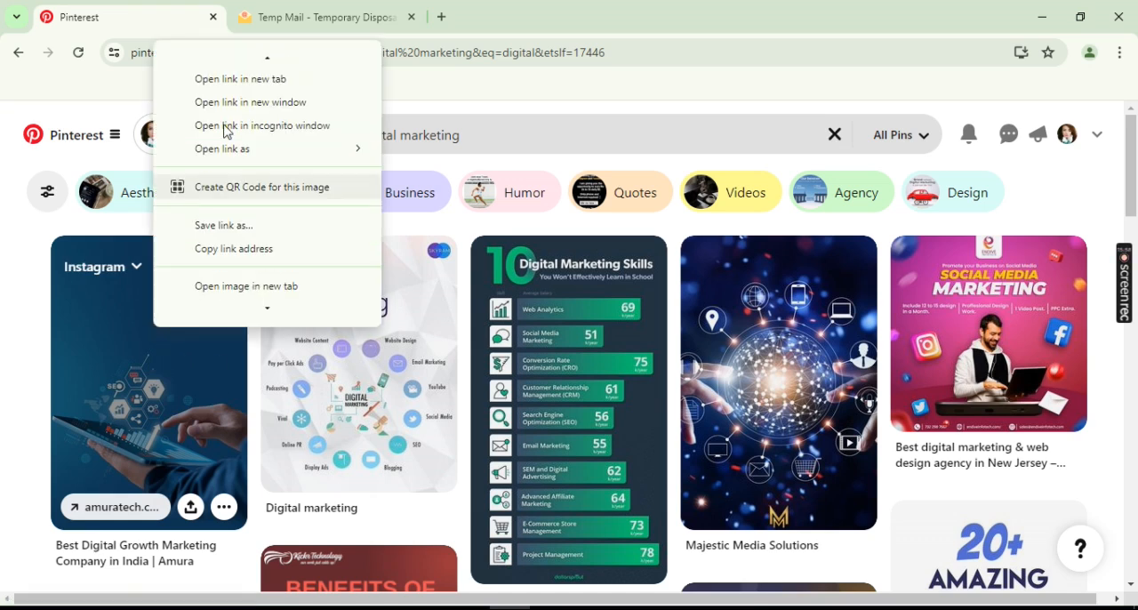
left_click(214, 58)
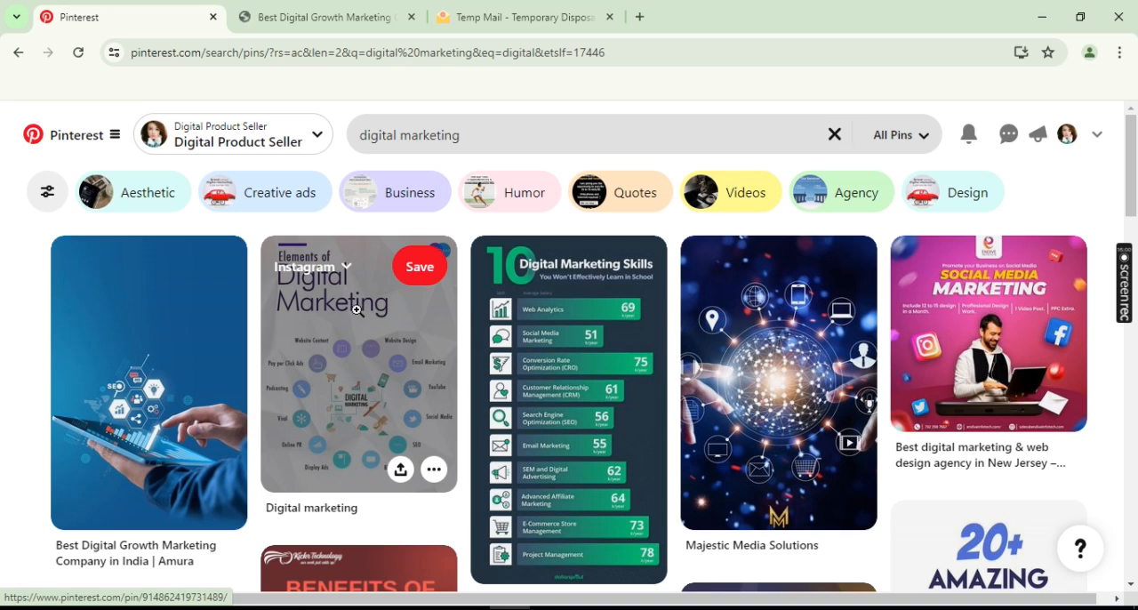
right_click(359, 321)
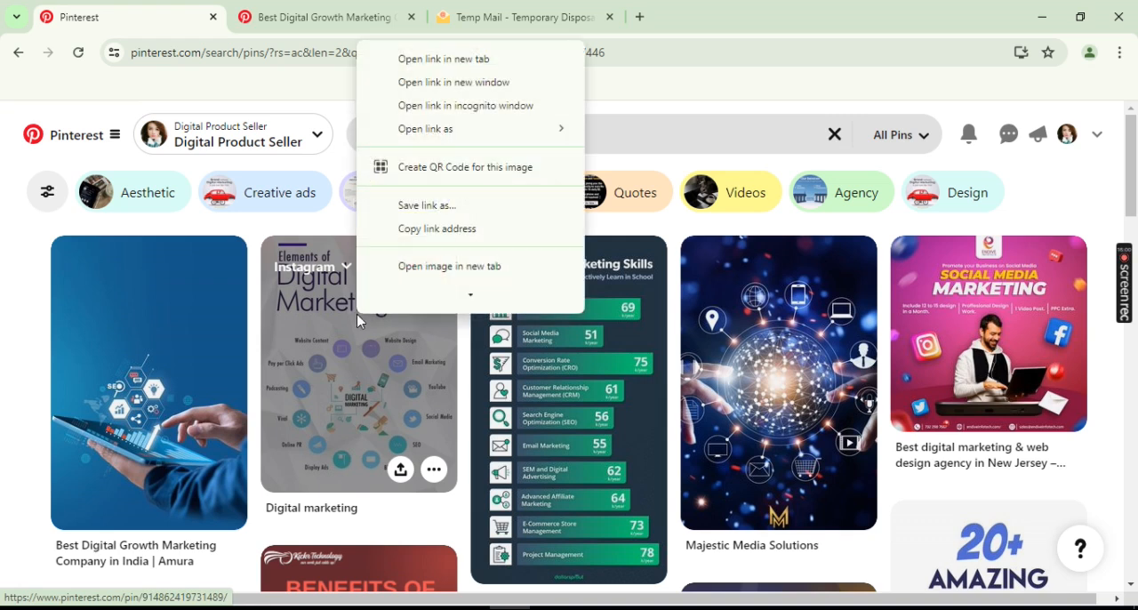
left_click(419, 60)
right_click(554, 352)
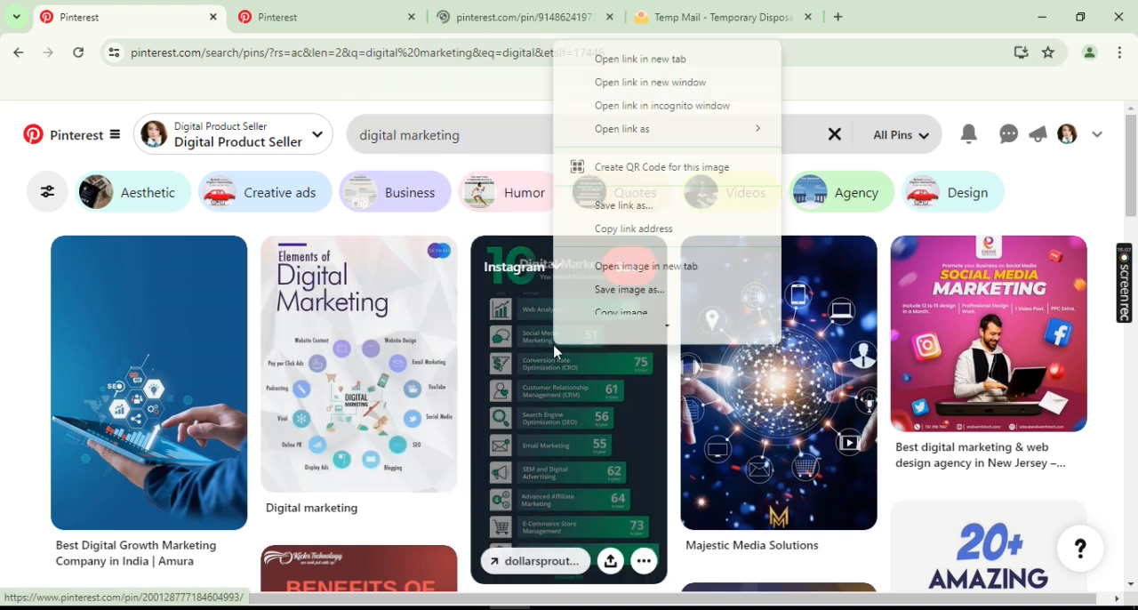
left_click(614, 58)
right_click(770, 335)
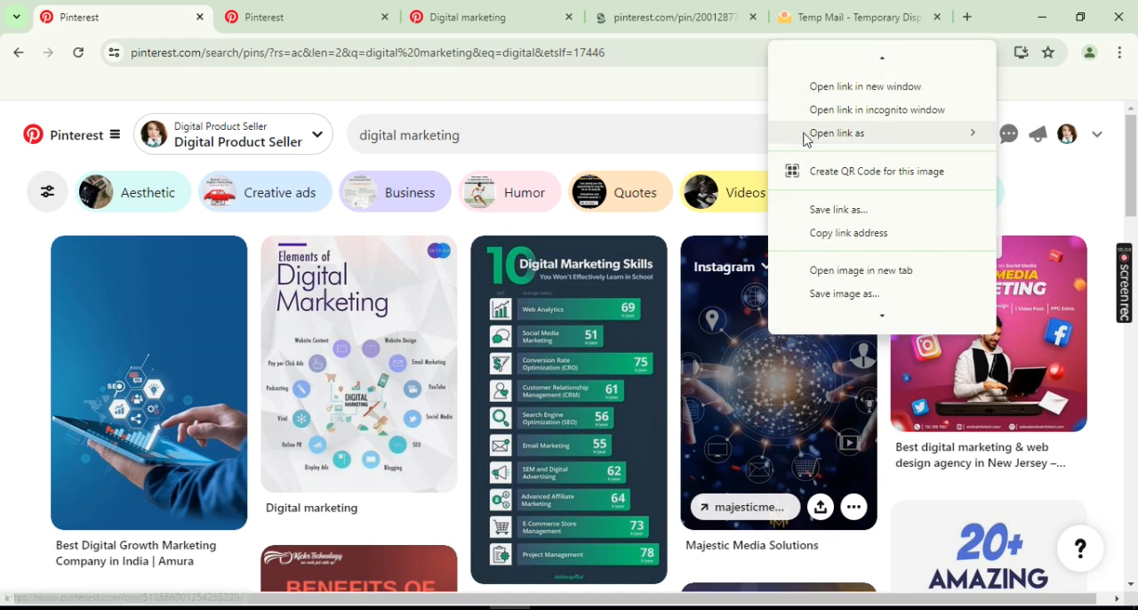
left_click(823, 60)
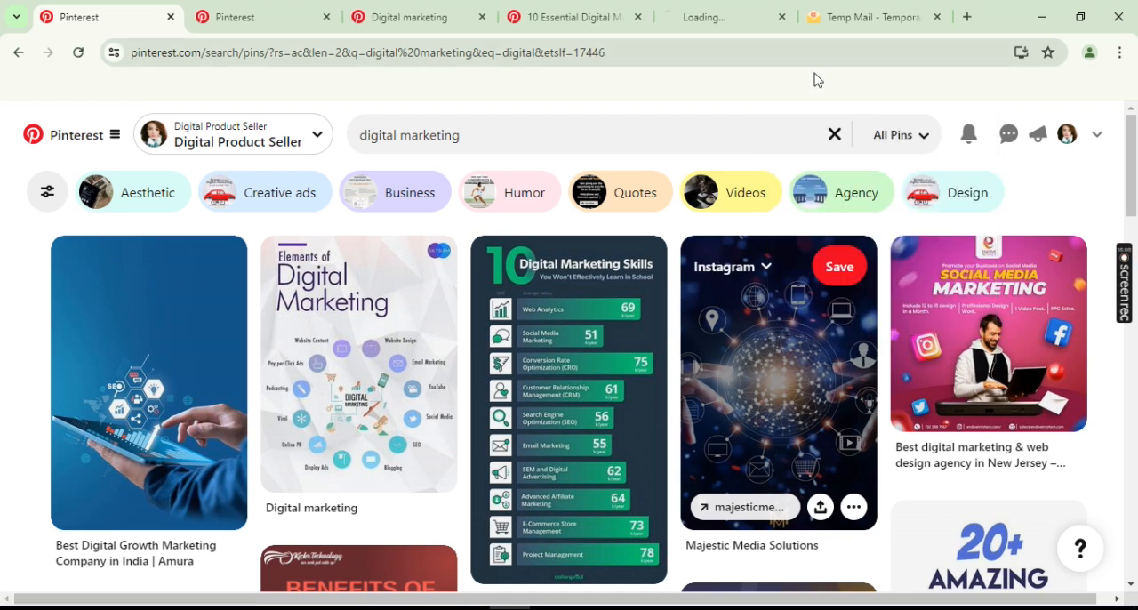
- Open the Amura - Digital Growth Marketing and DIGITAL VENT profiles from the first two opened Pins
left_click(287, 15)
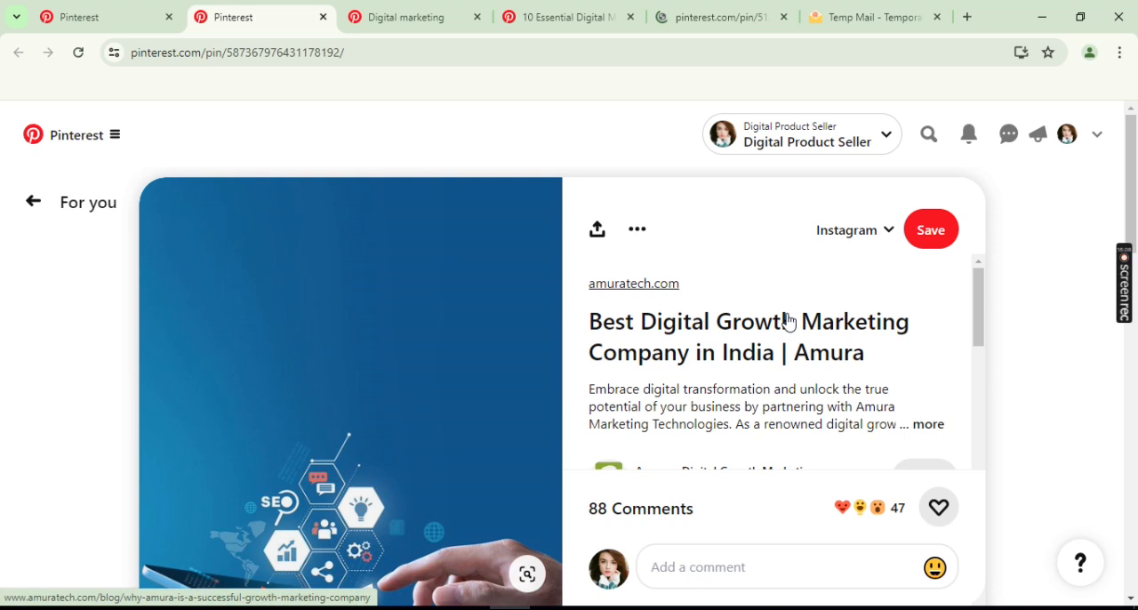
scroll(712, 337, "down", 3)
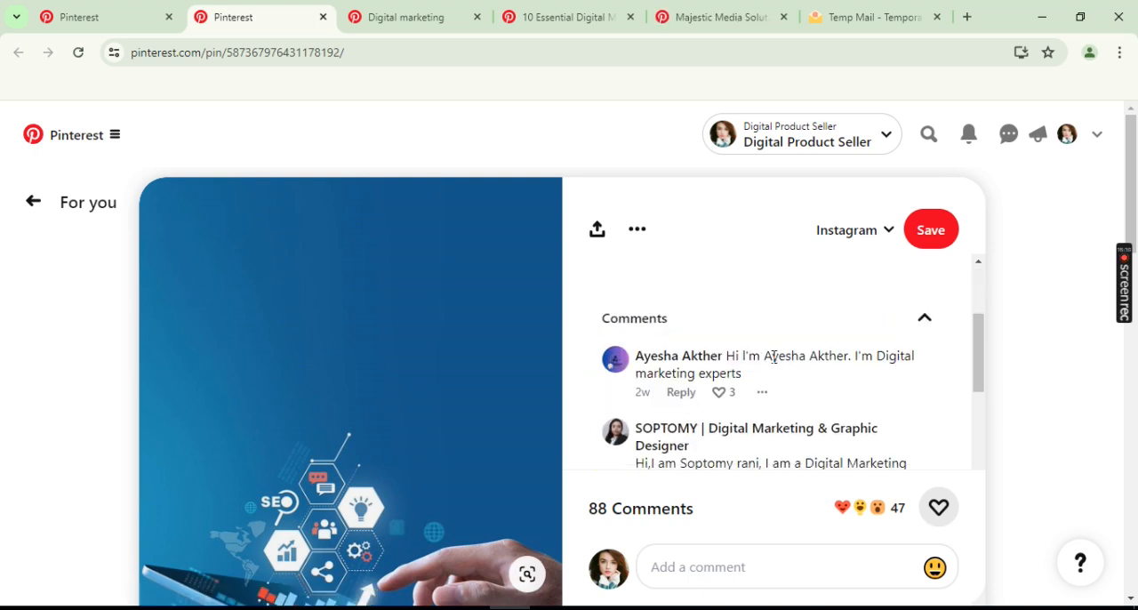
scroll(705, 391, "up", 3)
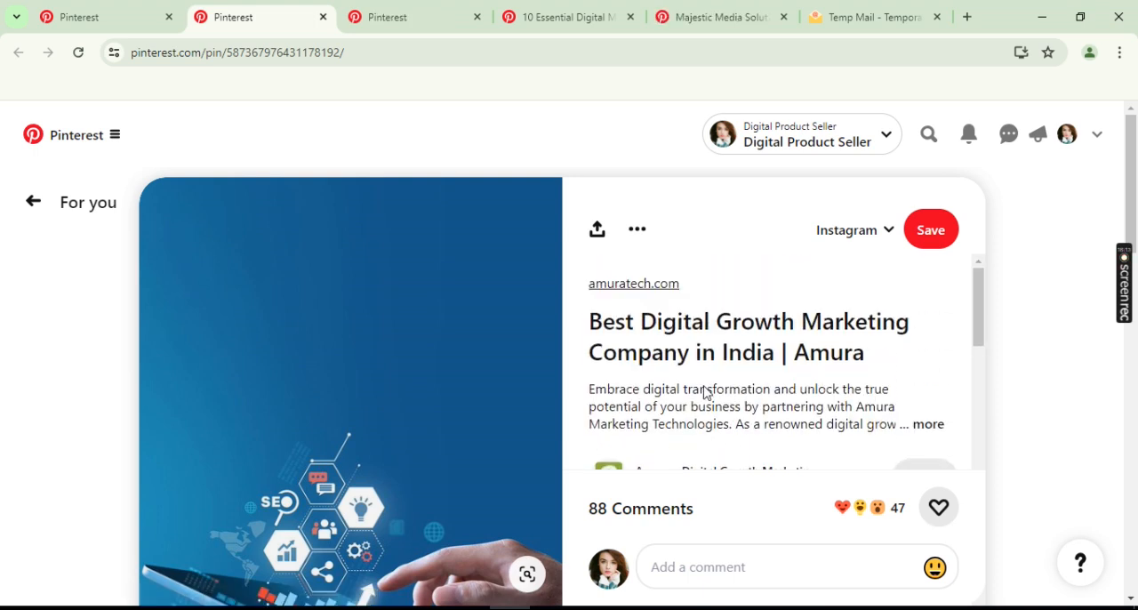
scroll(705, 386, "down", 2)
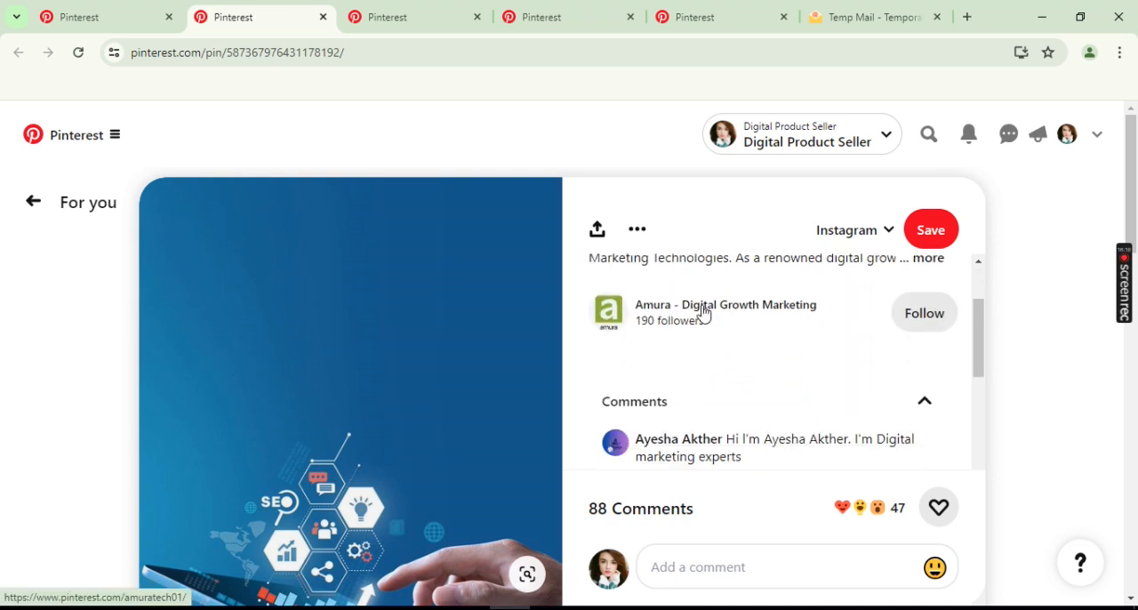
left_click(703, 313)
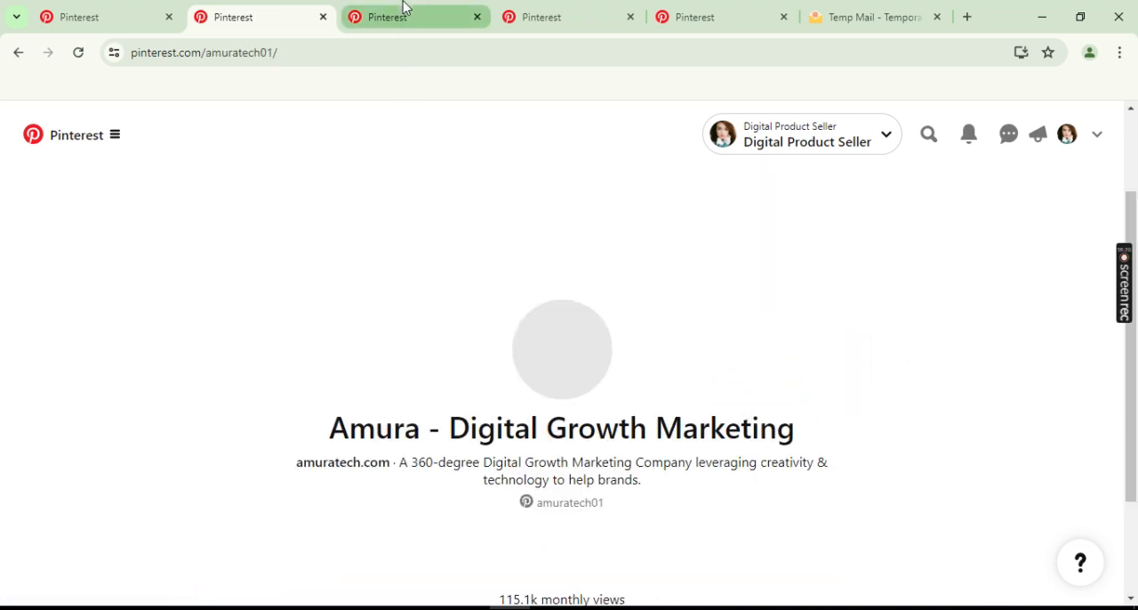
left_click(401, 13)
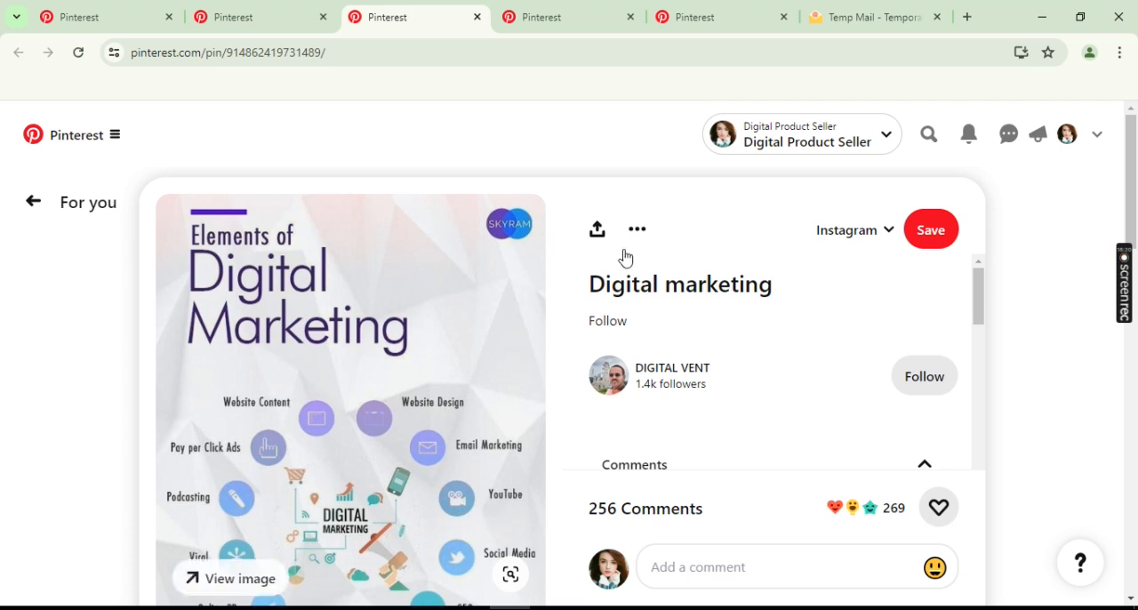
left_click(670, 369)
- Open the DollarSprout and Majestic Media Solutions profiles from the third and fourth opened Pins
left_click(525, 7)
scroll(681, 385, "down", 2)
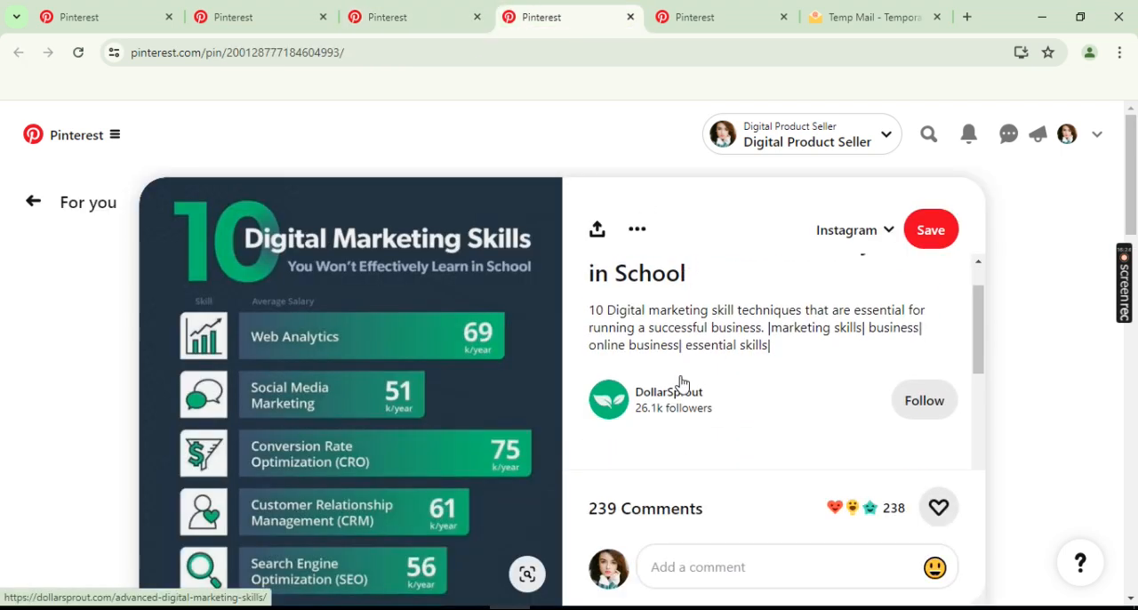
left_click(680, 344)
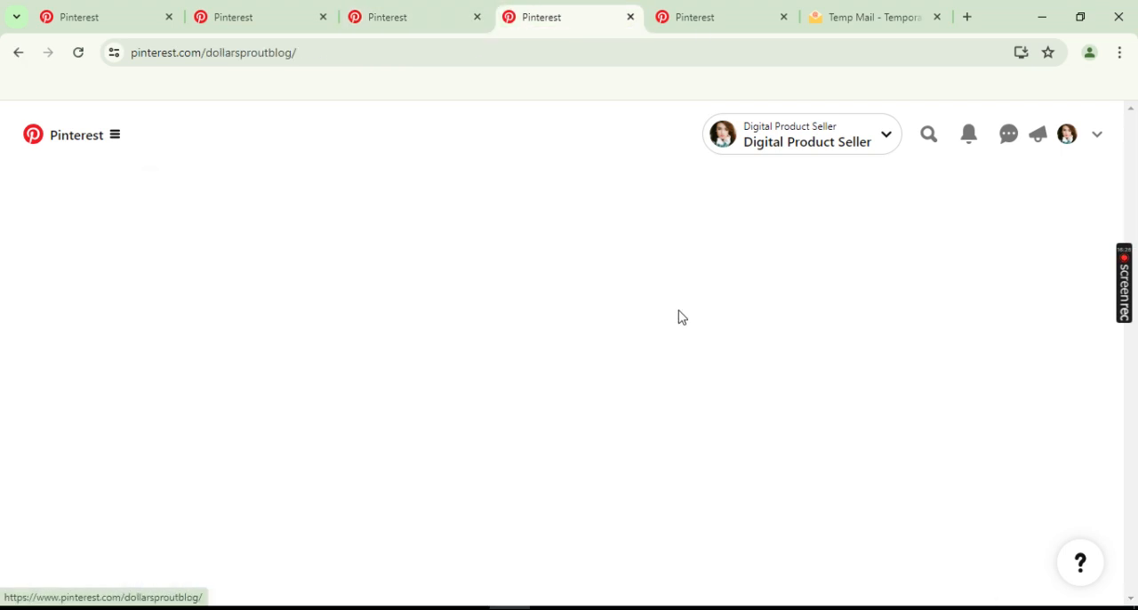
left_click(700, 18)
scroll(680, 391, "down", 2)
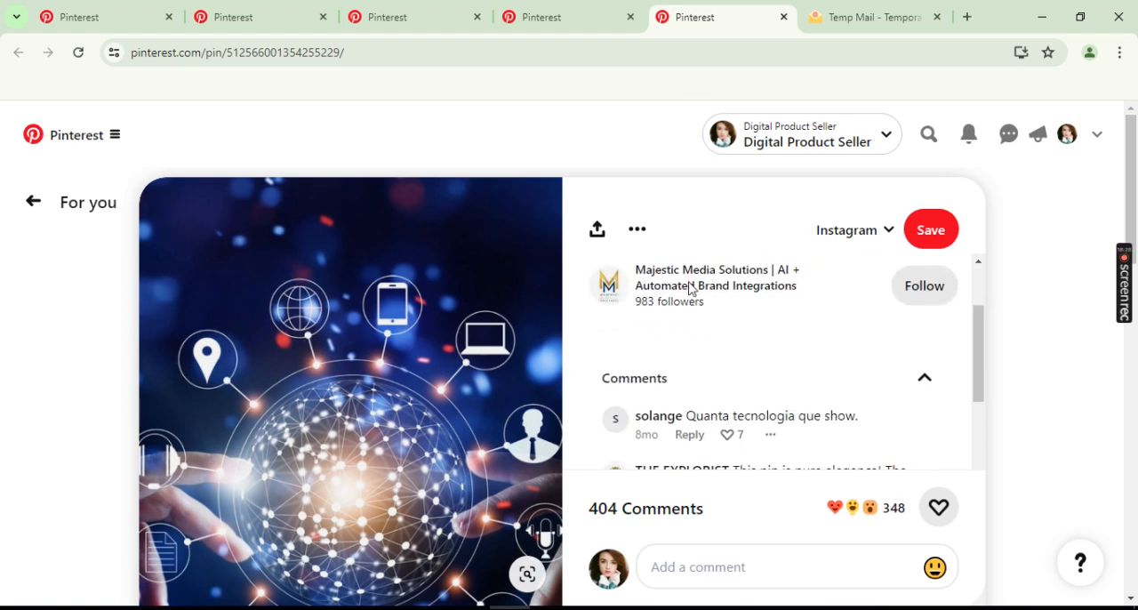
left_click(694, 278)
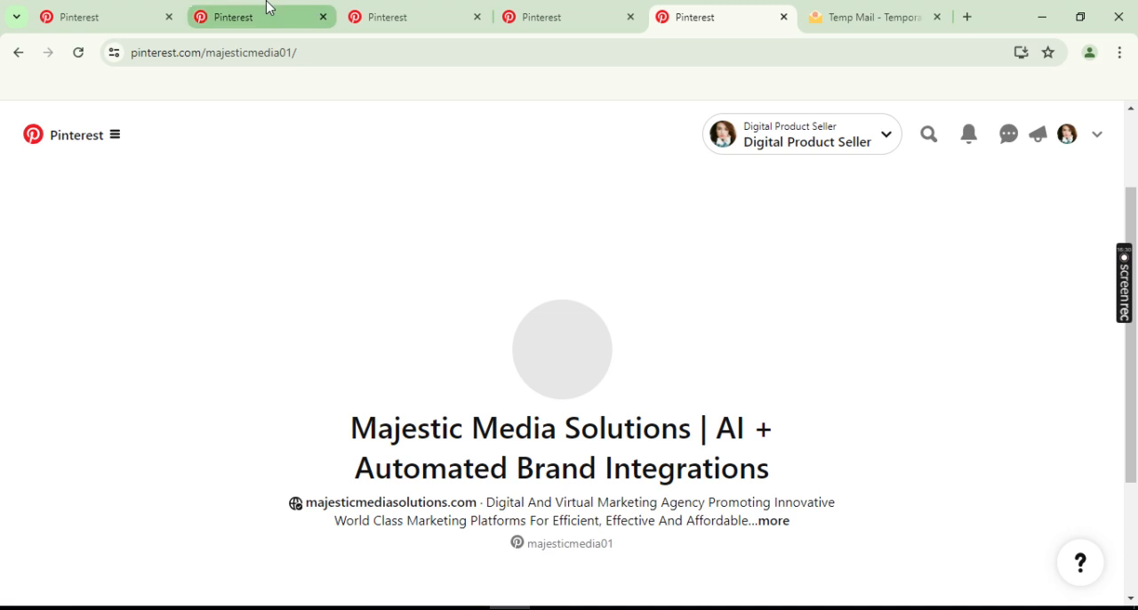
- Return to the Amura - Digital Growth Marketing profile and follow it
left_click(266, 10)
scroll(413, 397, "down", 2)
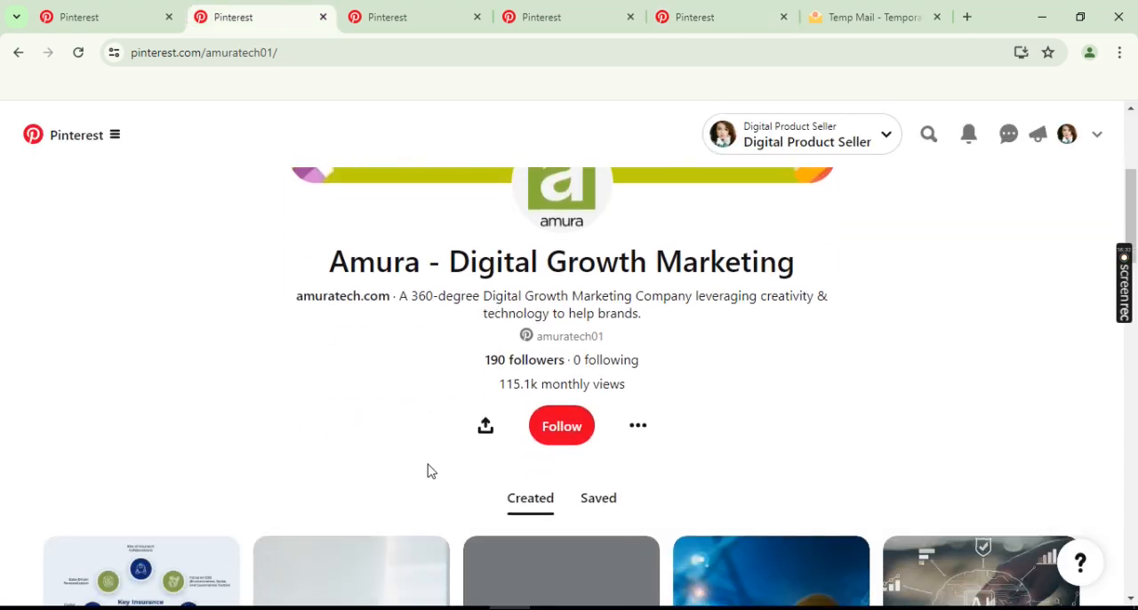
left_click(564, 431)
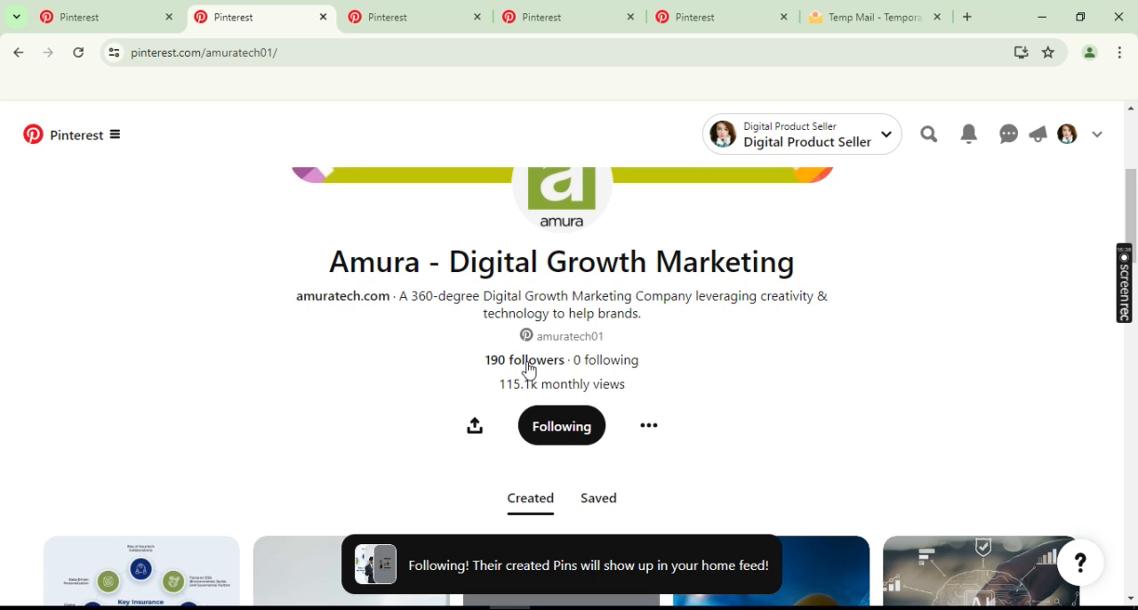
- Look through Amura's followers list, close it, and look over the profile's created Pins
left_click(528, 365)
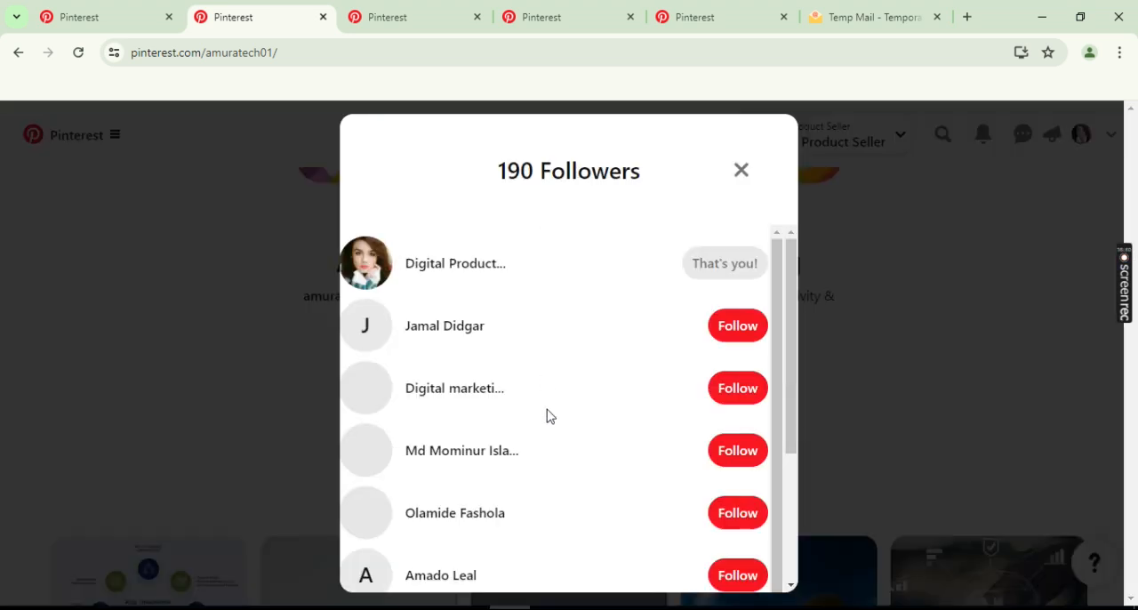
scroll(571, 286, "down", 7)
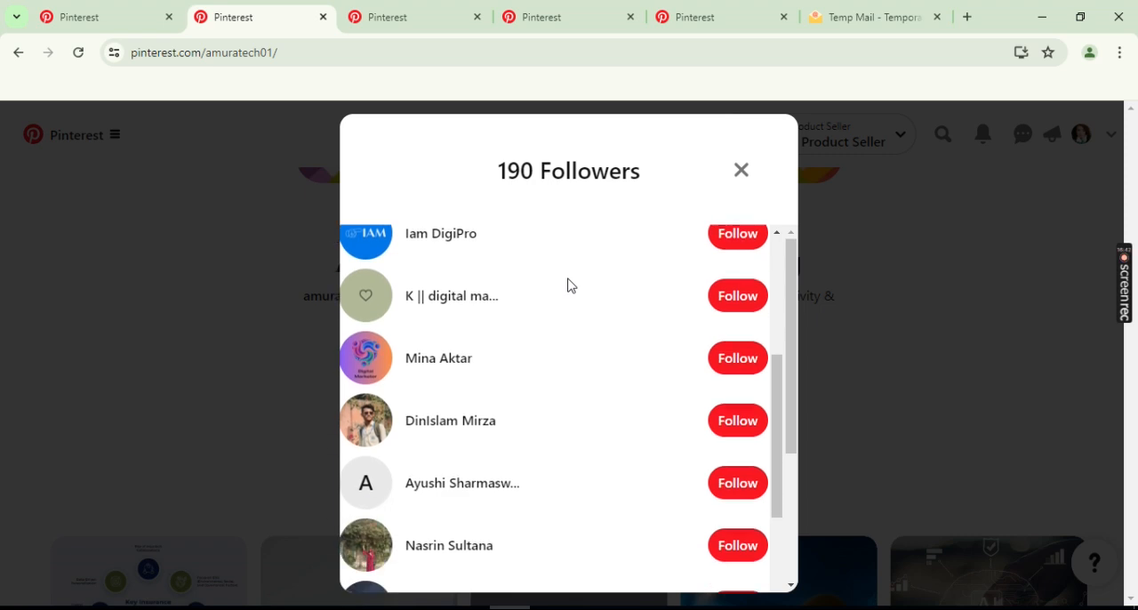
scroll(570, 282, "up", 5)
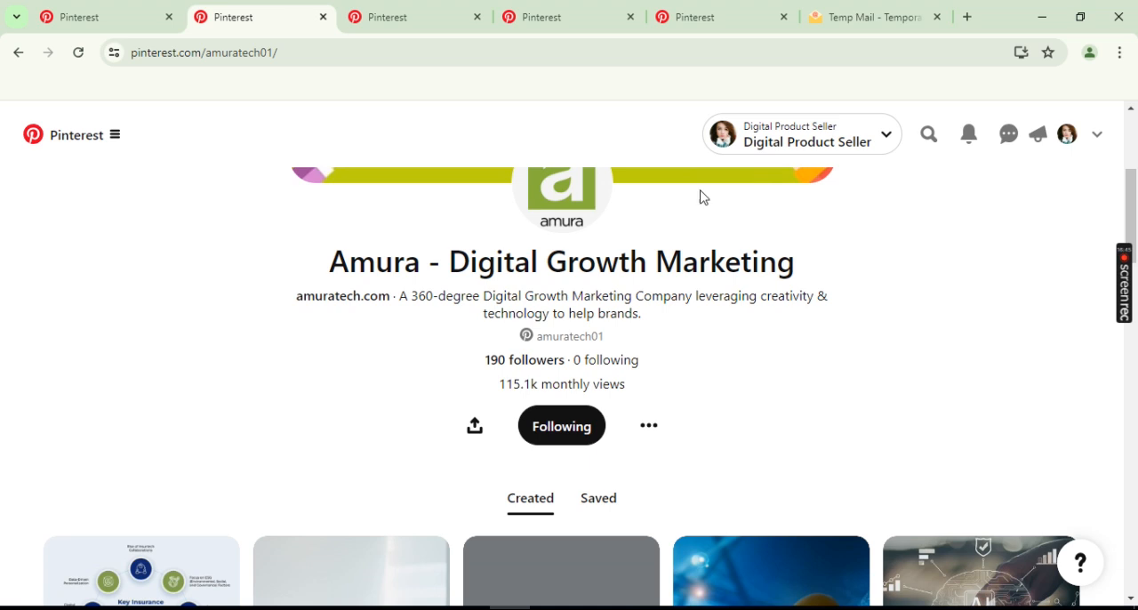
left_click(742, 171)
scroll(365, 413, "down", 5)
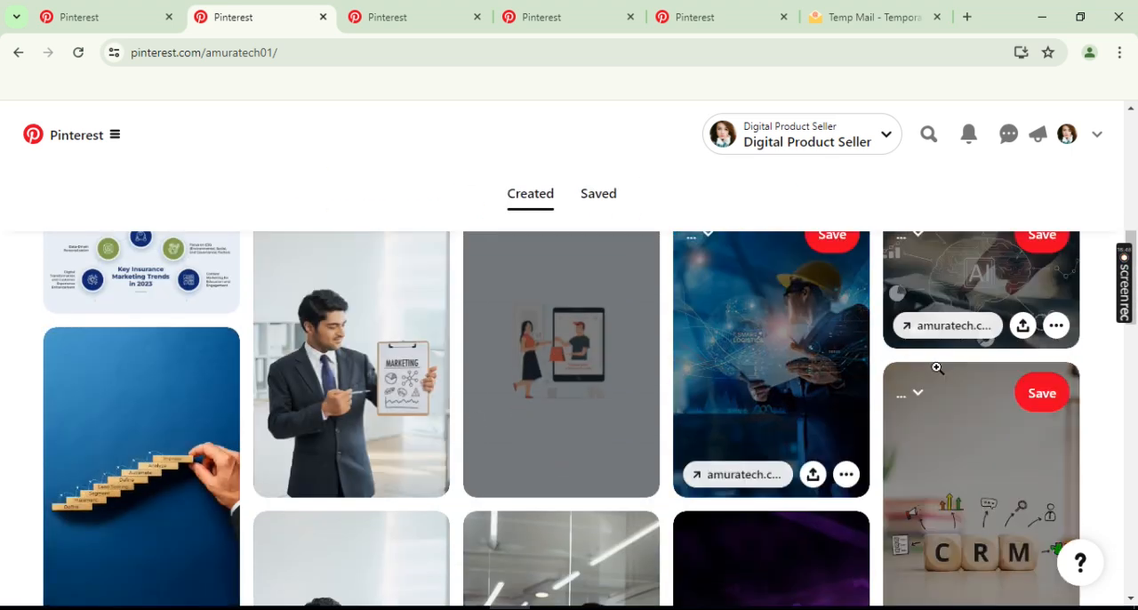
scroll(582, 427, "down", 2)
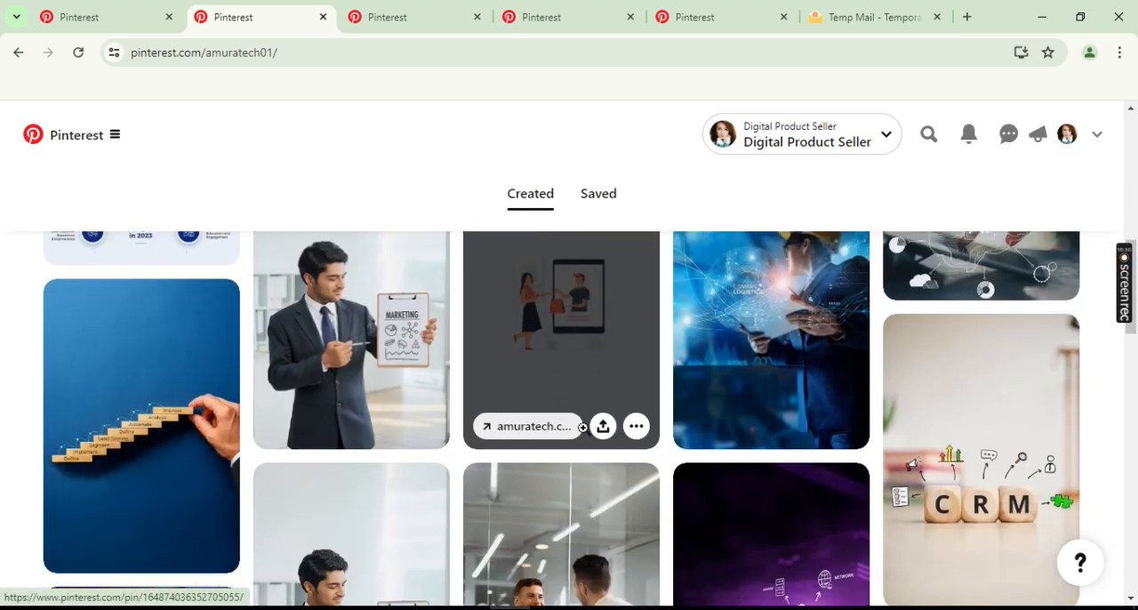
scroll(621, 428, "up", 10)
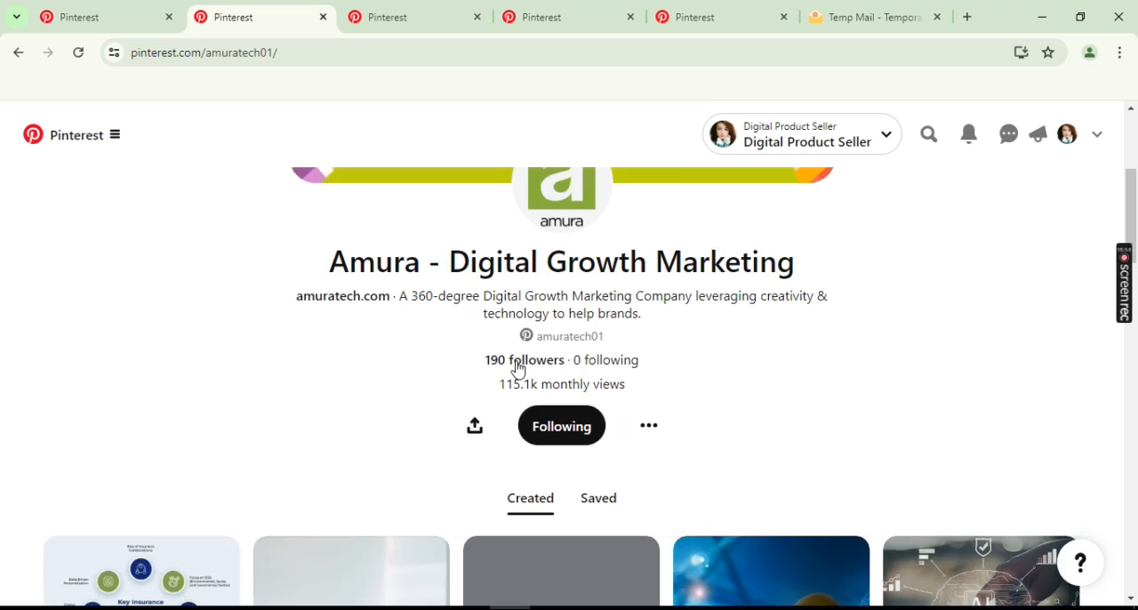
- Open Amura's followers list and follow the first four accounts listed below your own
left_click(516, 361)
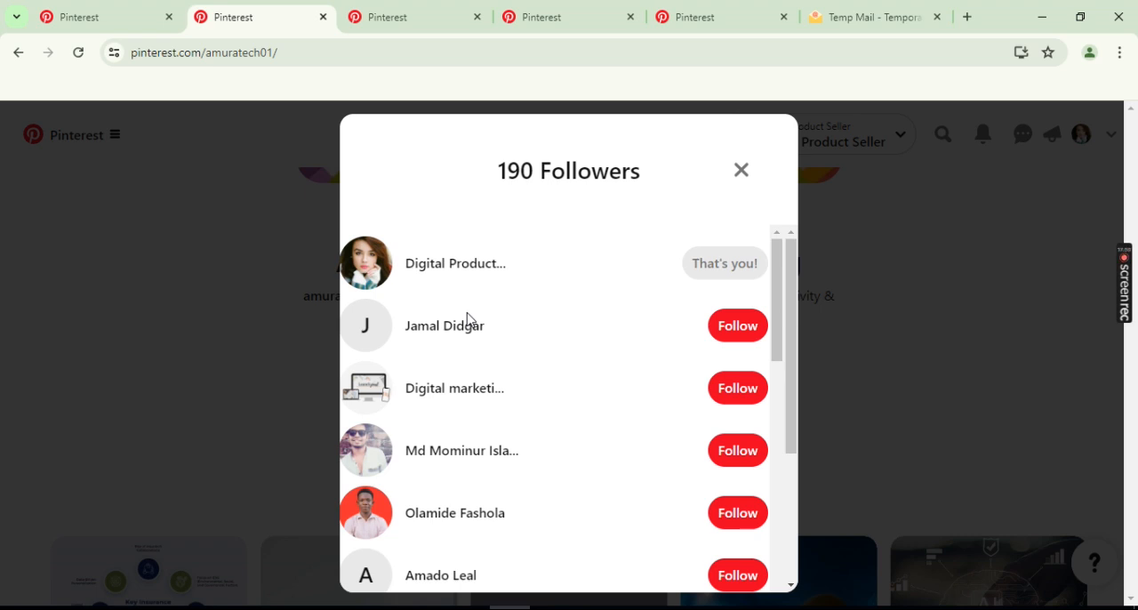
left_click(735, 331)
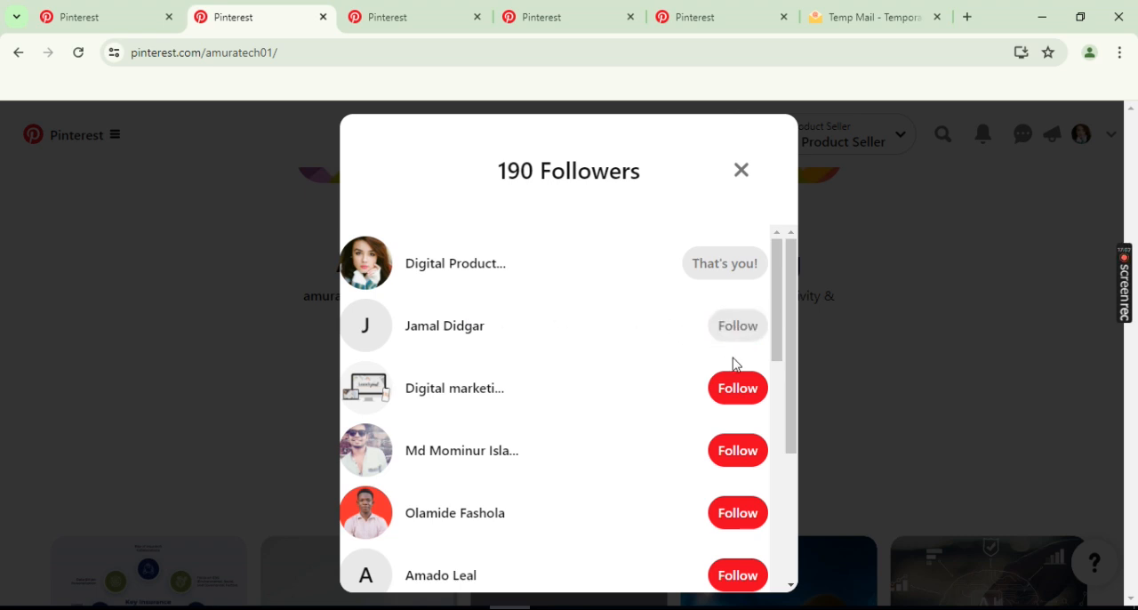
left_click(735, 389)
left_click(735, 450)
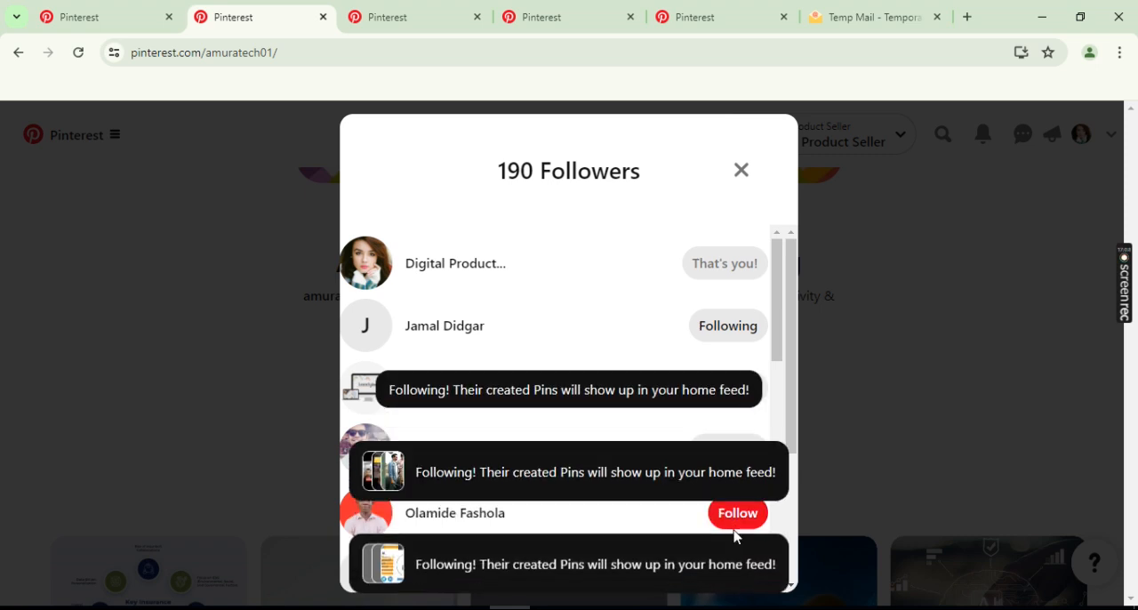
left_click(736, 516)
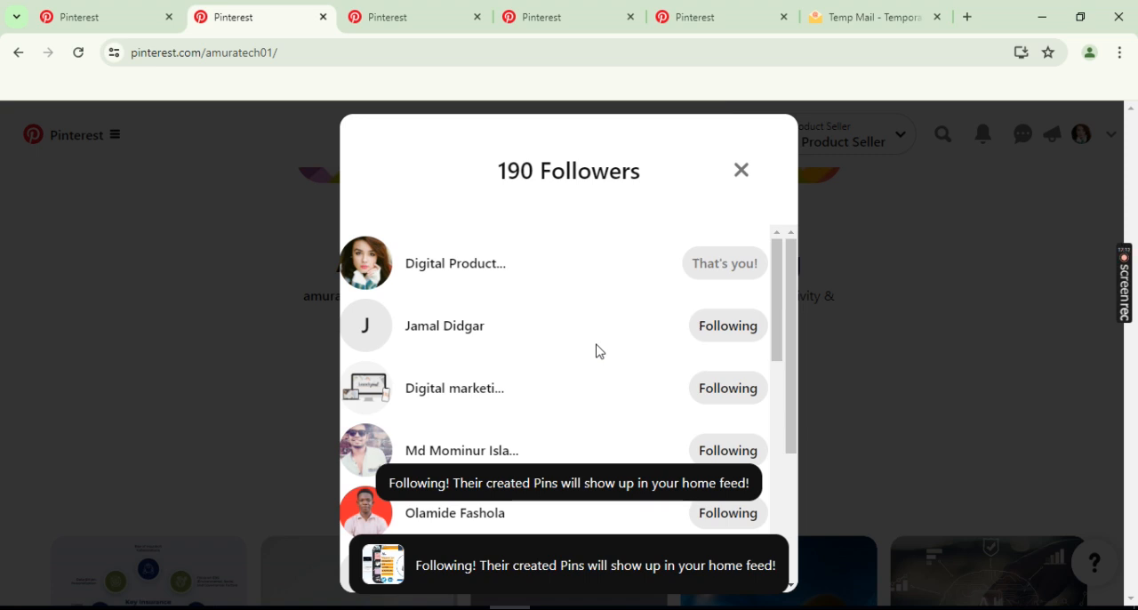
- Follow the next three accounts further down Amura's followers list
scroll(599, 351, "down", 3)
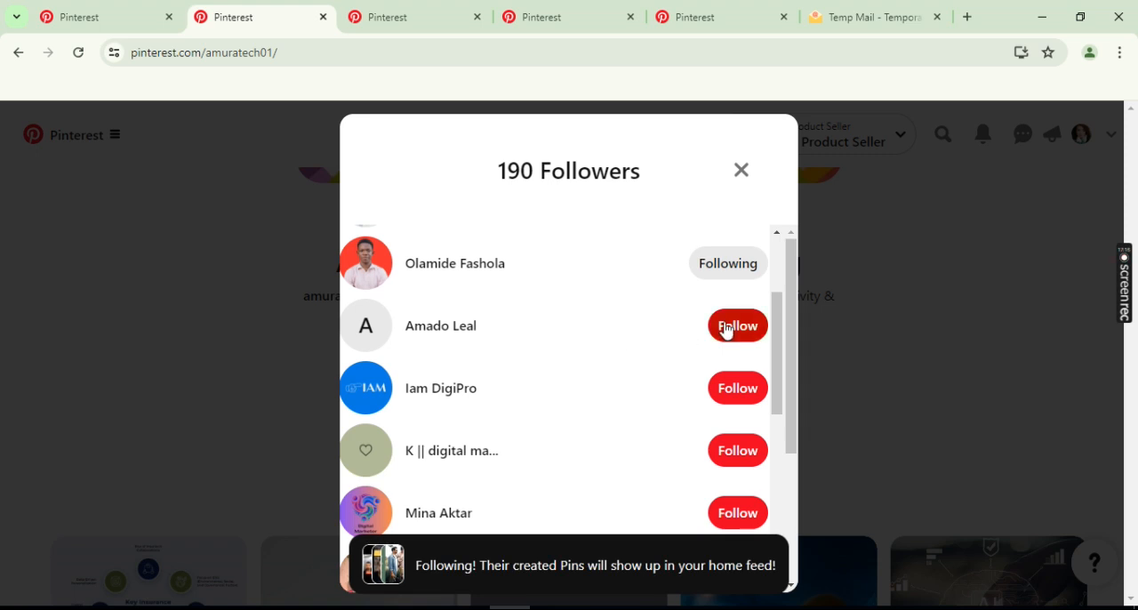
left_click(747, 397)
left_click(737, 325)
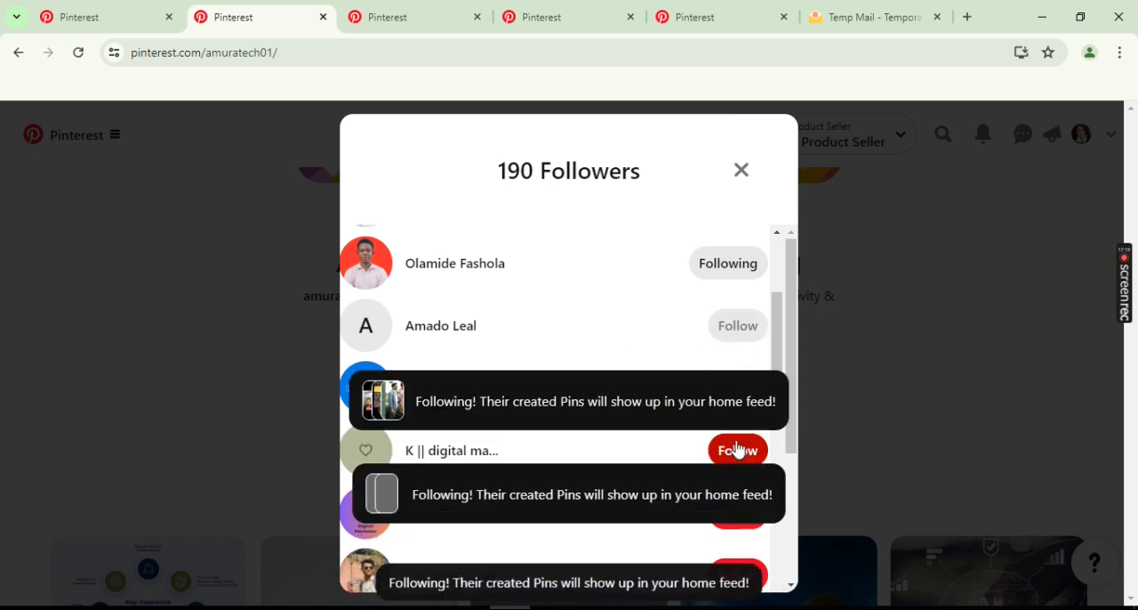
left_click(737, 450)
- Follow the already opened DIGITAL VENT profile and three accounts from its followers list
left_click(436, 13)
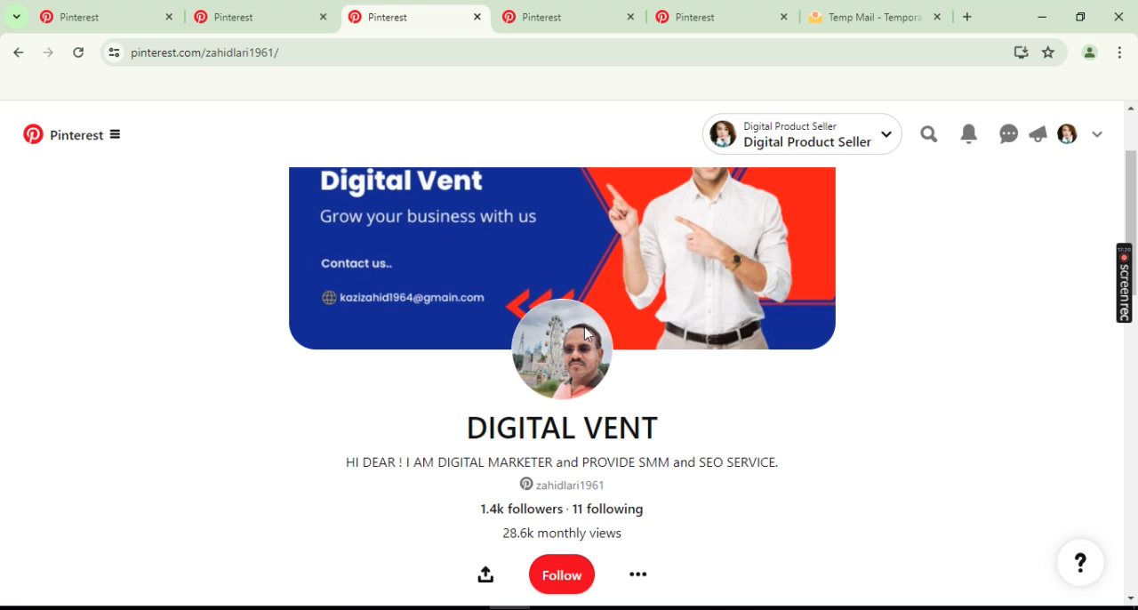
left_click(562, 575)
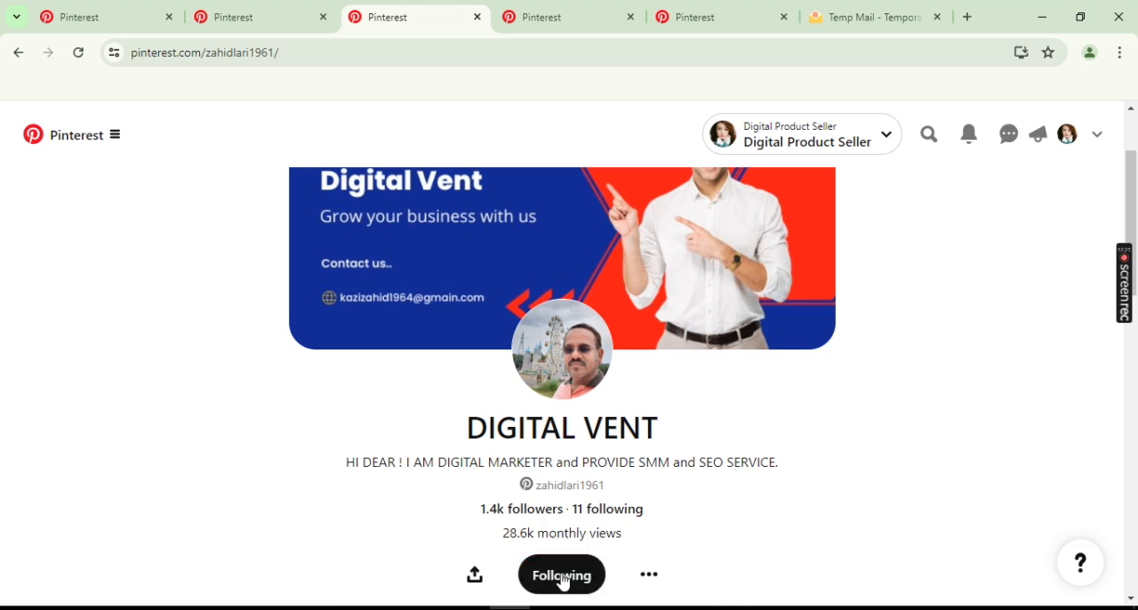
left_click(497, 510)
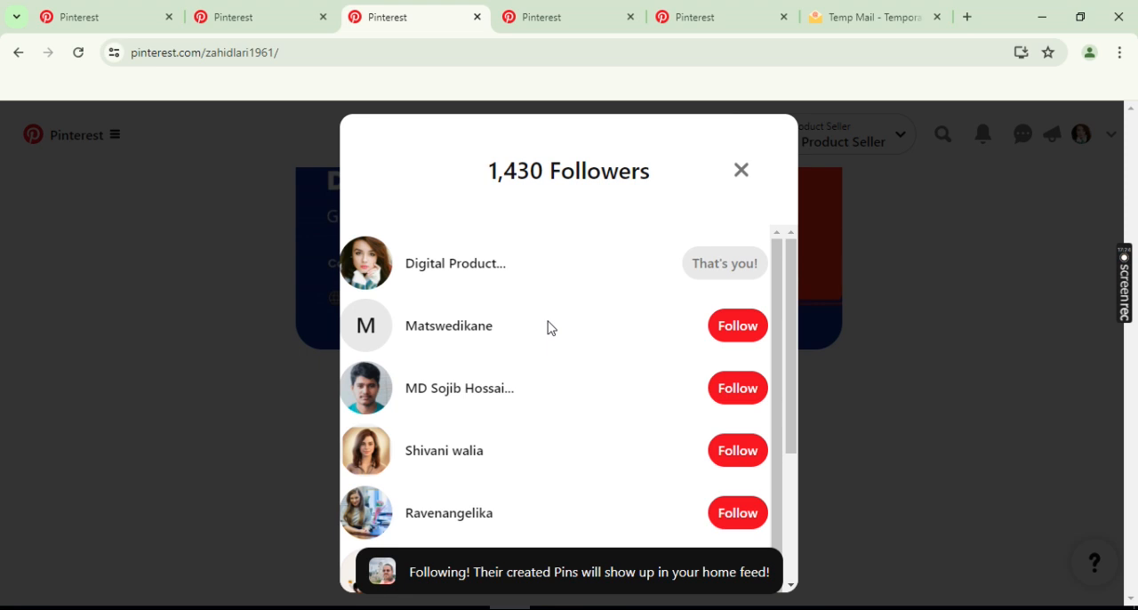
left_click(737, 450)
left_click(739, 329)
scroll(739, 409, "down", 2)
left_click(738, 430)
- Follow the already opened DollarSprout and Majestic Media Solutions profiles
left_click(561, 10)
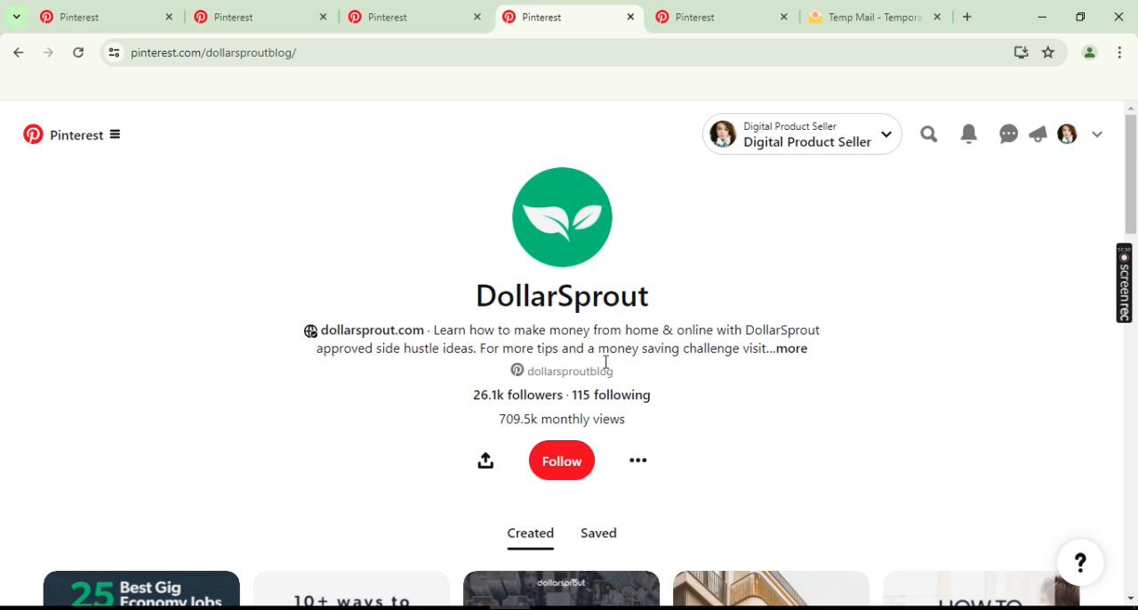
left_click(558, 459)
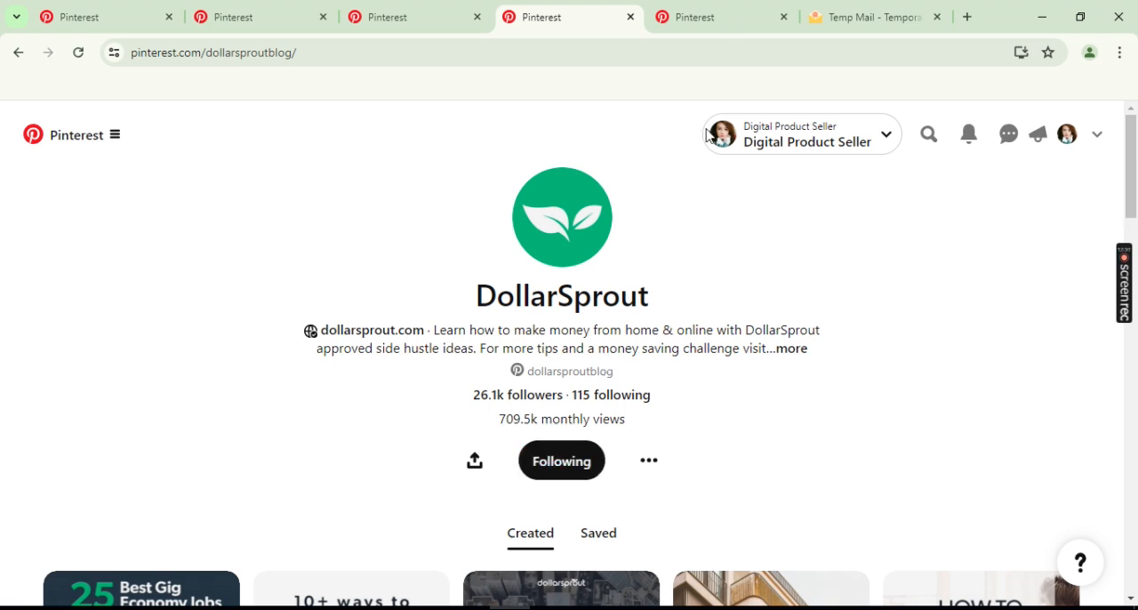
left_click(740, 11)
scroll(578, 442, "down", 4)
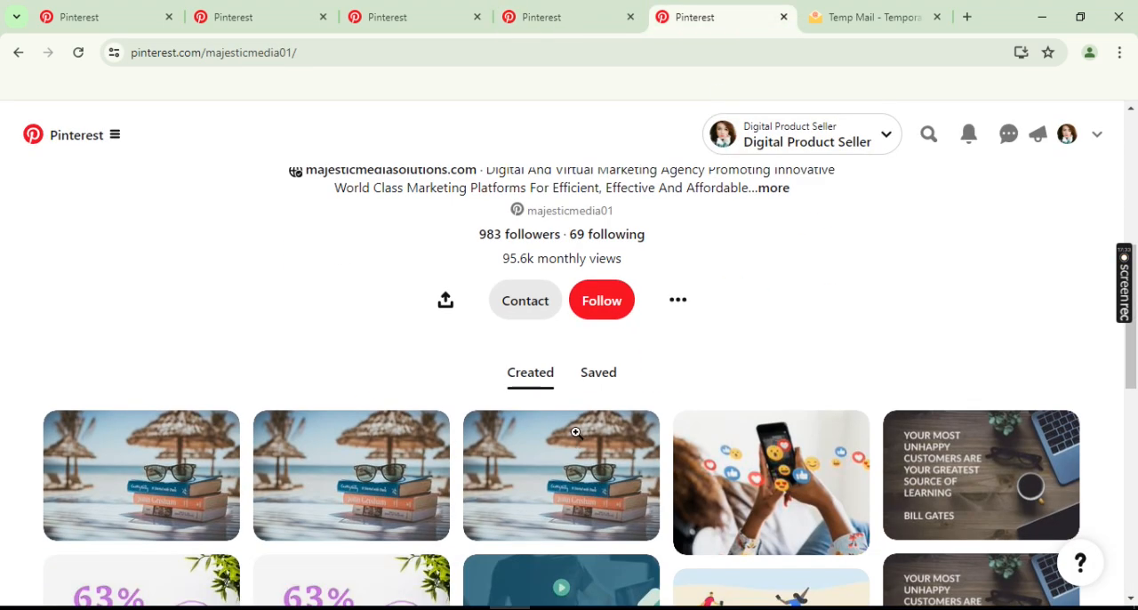
left_click(609, 307)
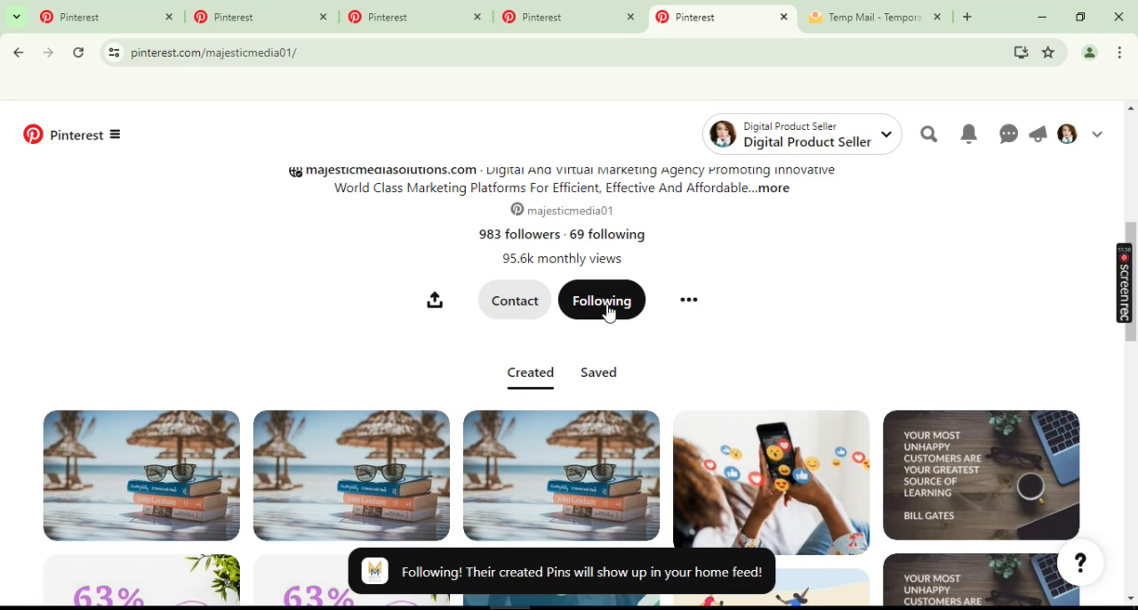
- Go back to the digital marketing search results, open your own profile, and check its following count and created Pins
left_click(71, 13)
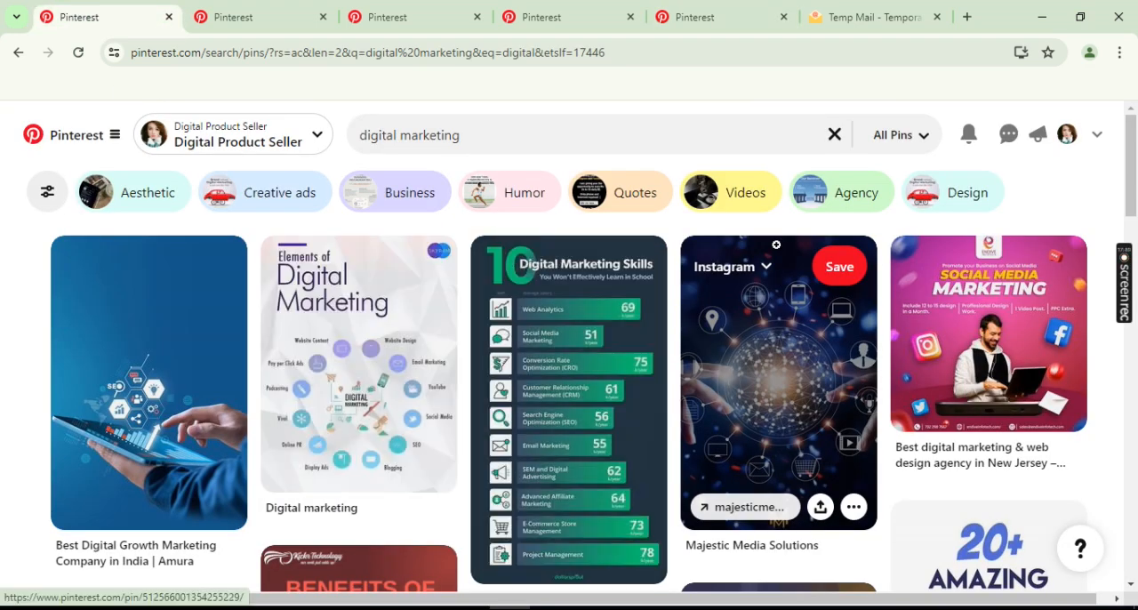
left_click(1068, 141)
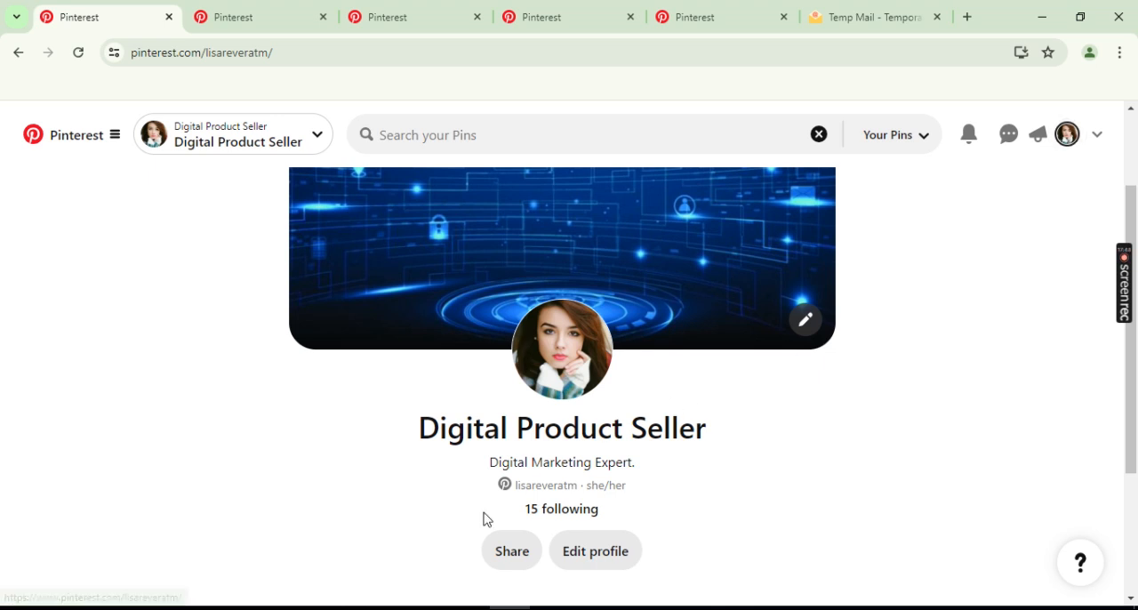
left_click_drag(523, 516, 601, 514)
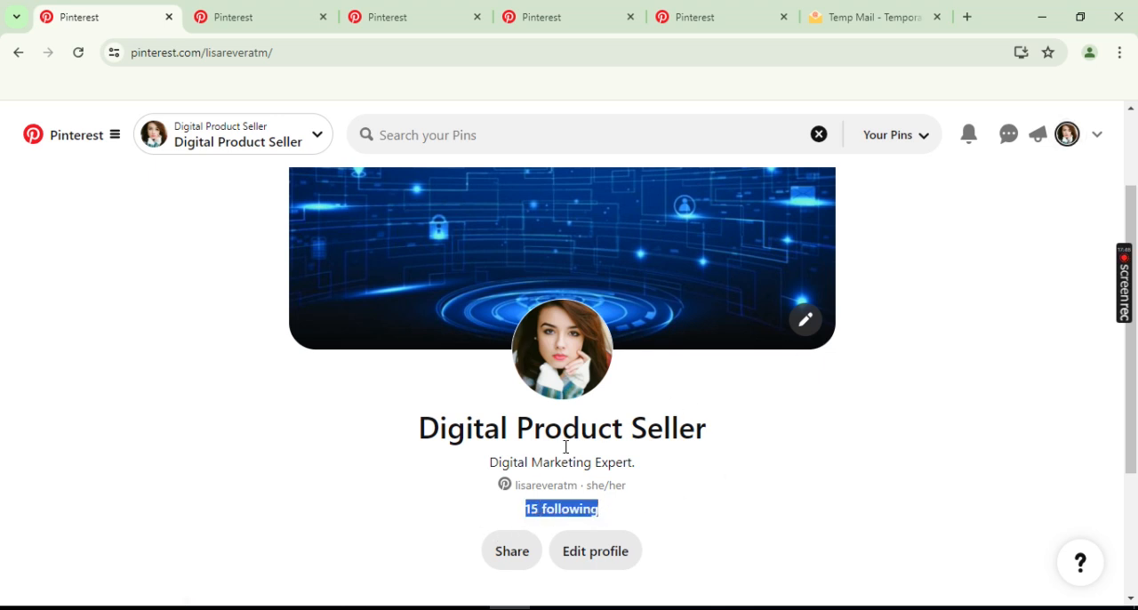
left_click(169, 354)
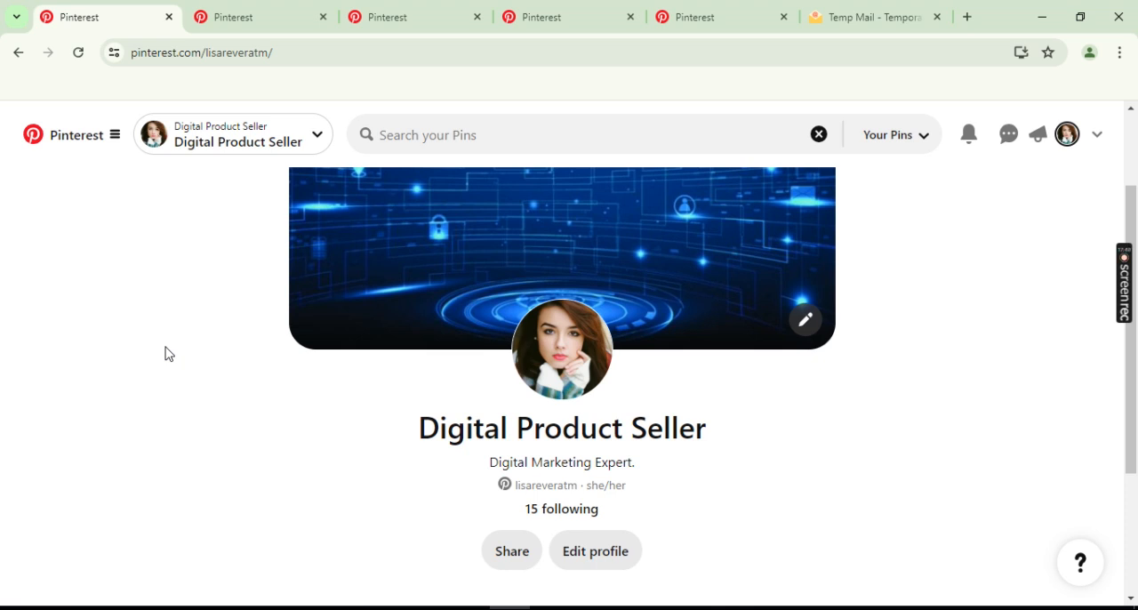
scroll(168, 354, "down", 3)
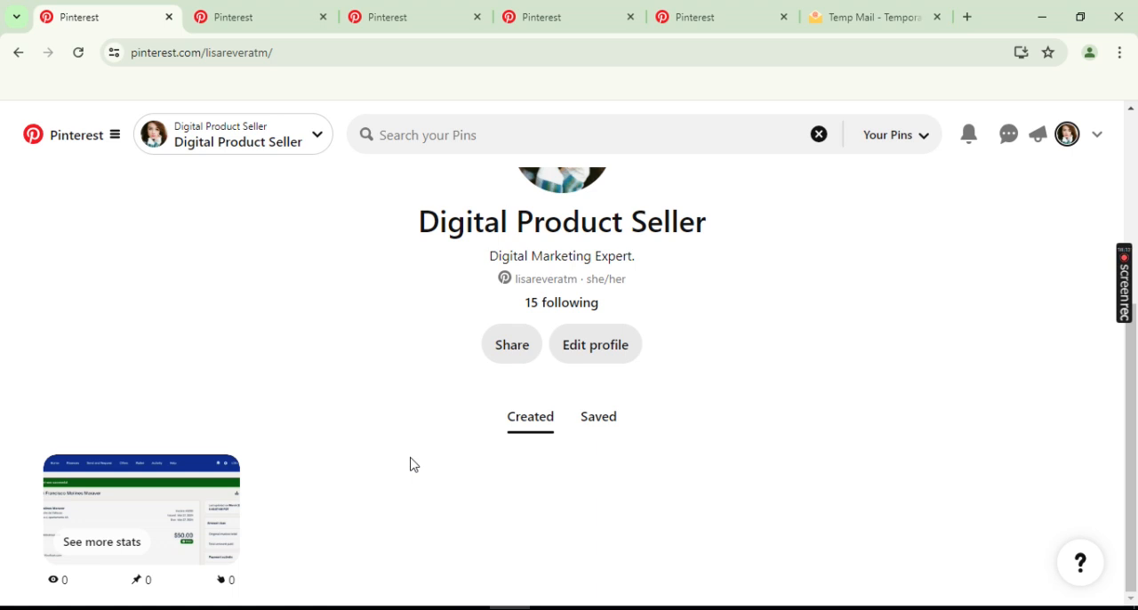
- Switch to the Tempmailo inbox, open Pinterest's "Please confirm your email" message and confirm the account's email address
left_click(864, 14)
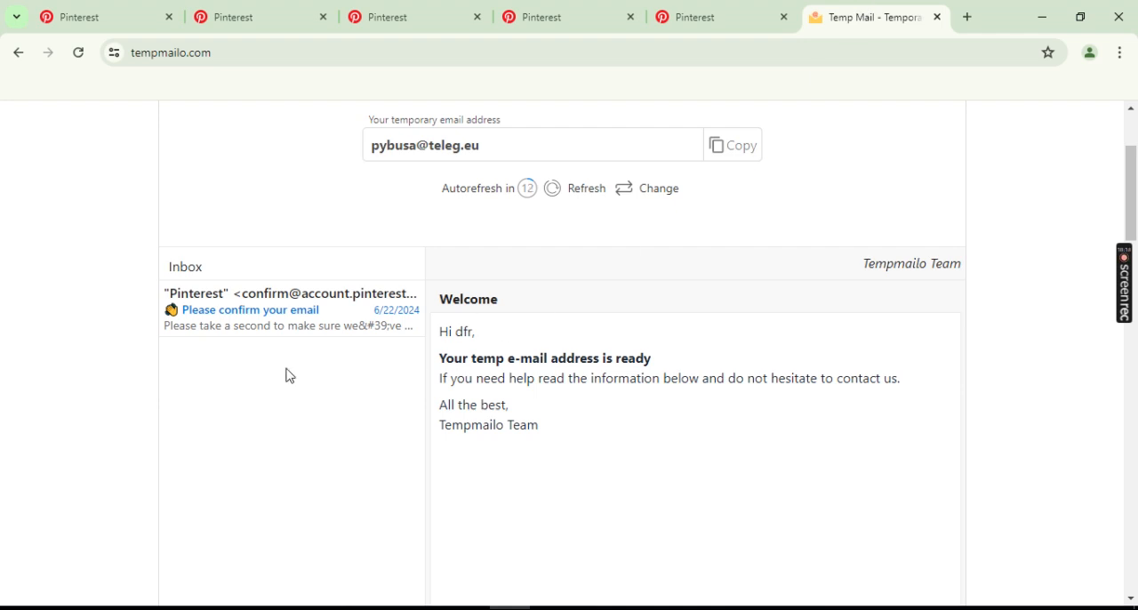
left_click(255, 314)
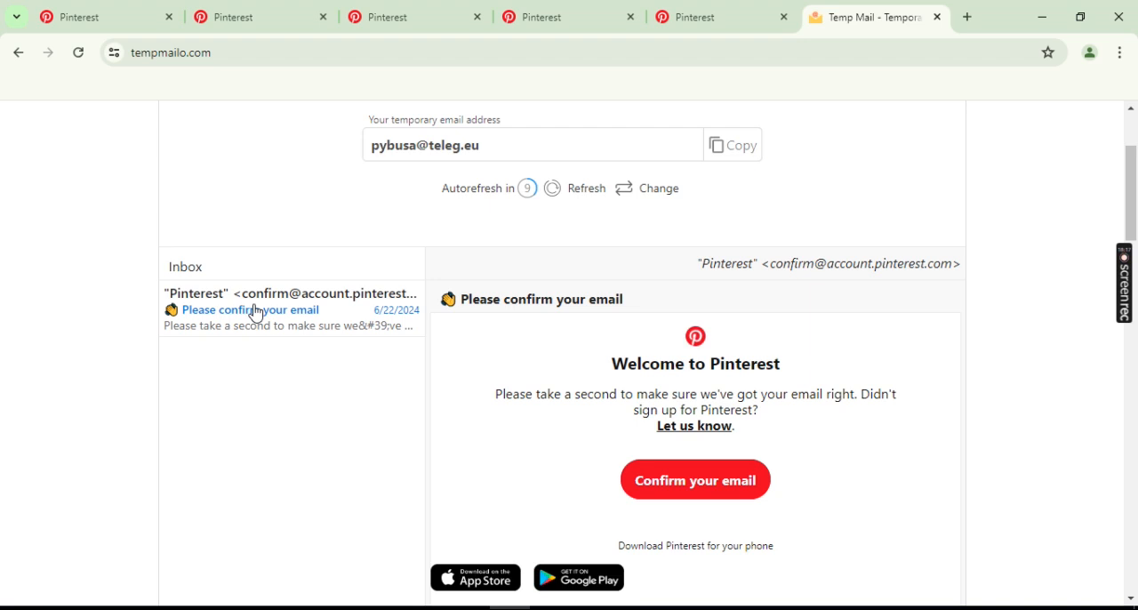
left_click(679, 487)
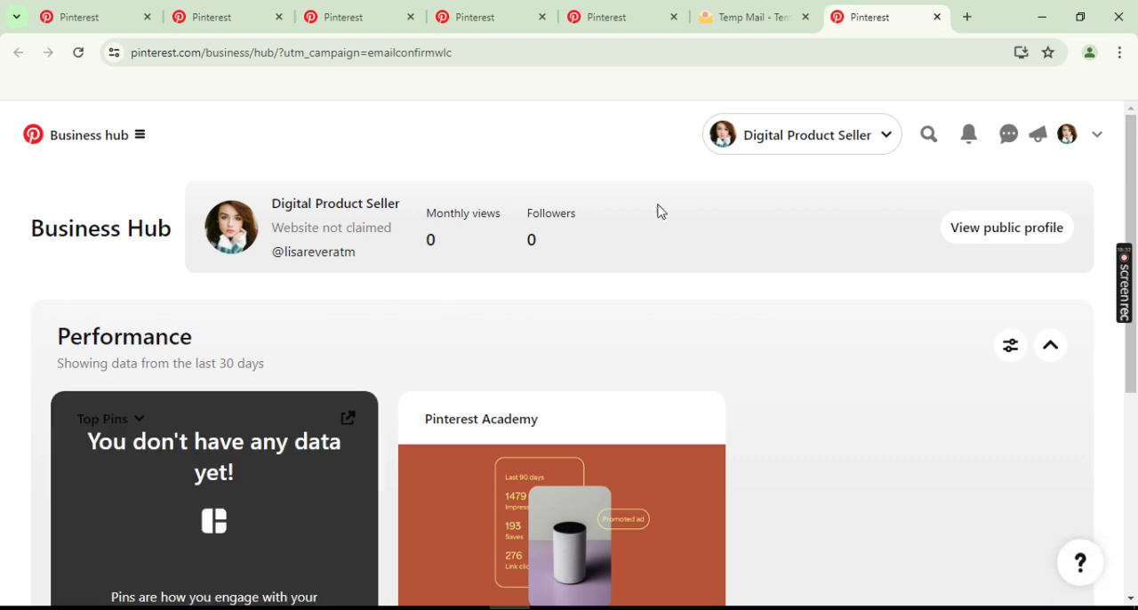
- Open the public profile from the Business Hub and look over its details and created Pin
left_click(1003, 233)
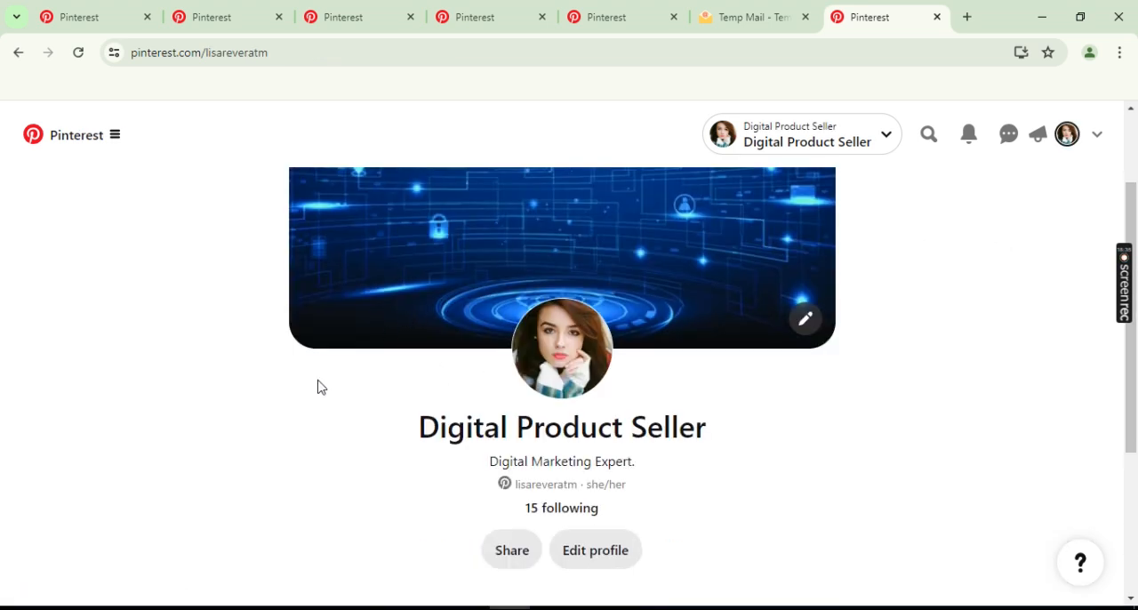
scroll(321, 387, "down", 2)
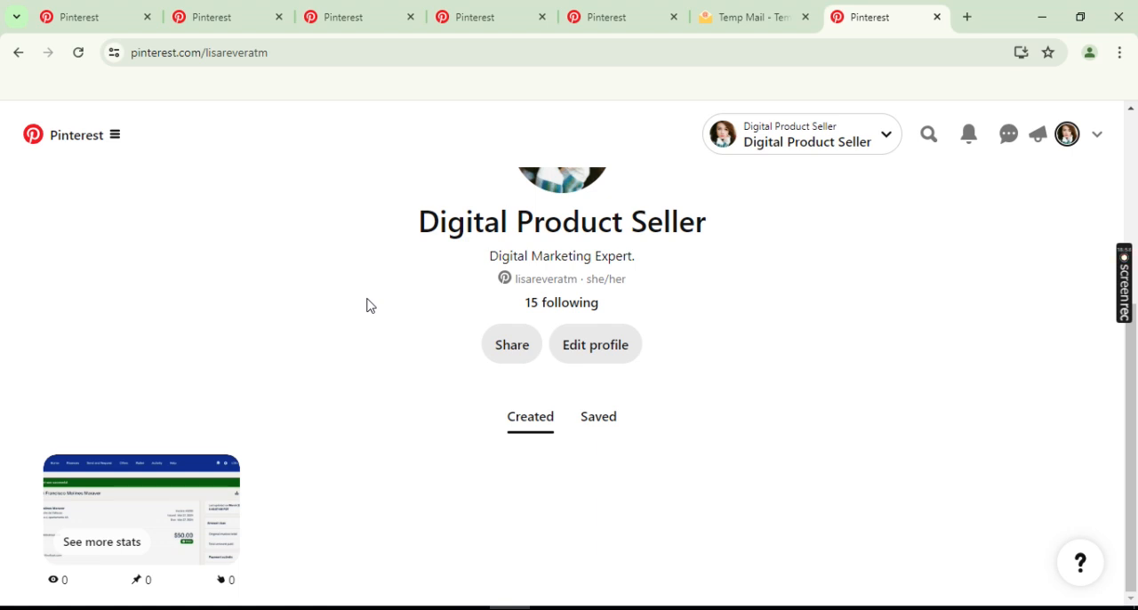
mouse_move(1130, 320)
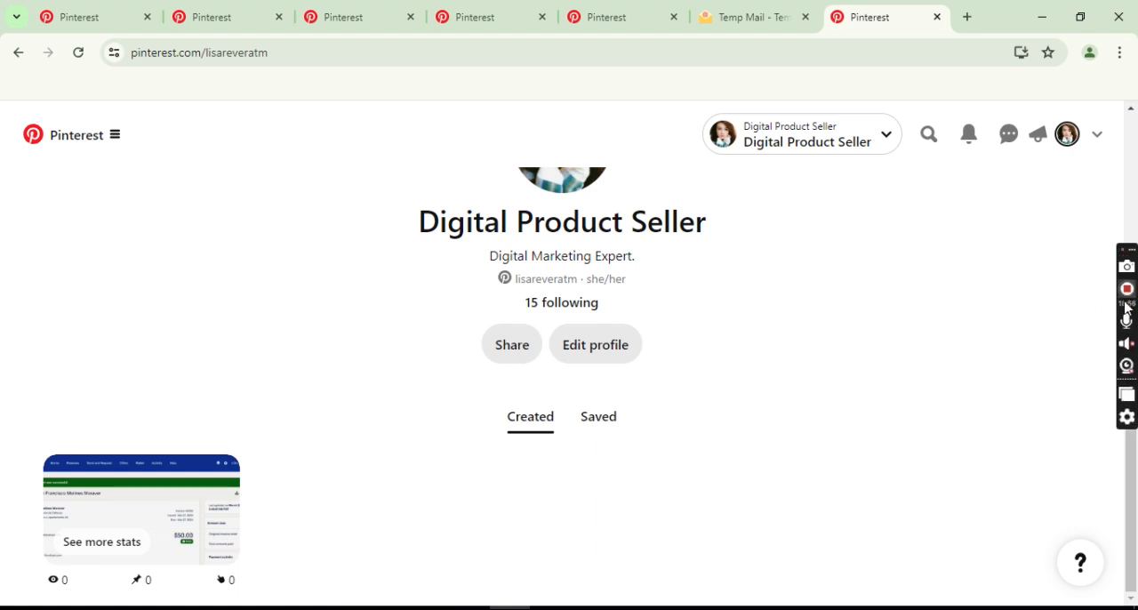